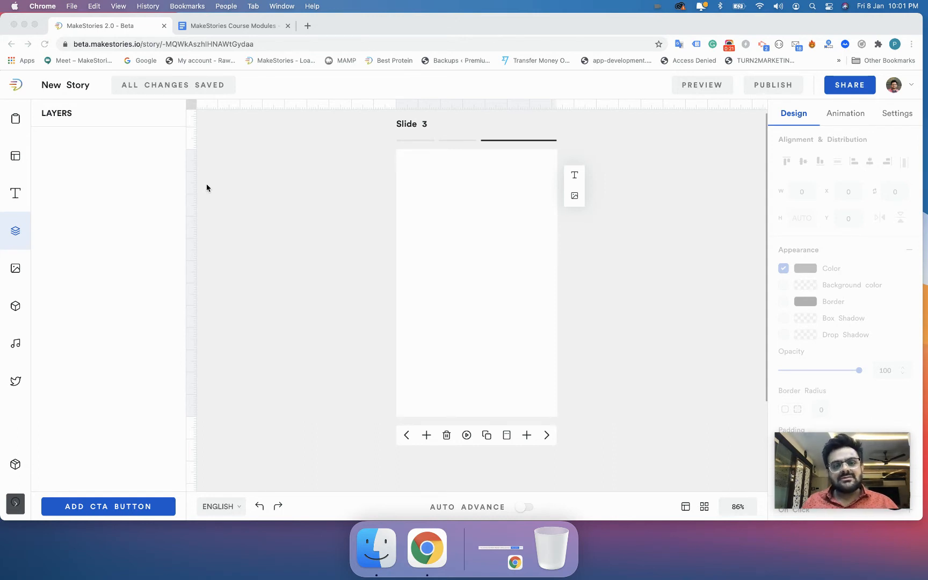
Browse the Media panel's Free Images, Gifs and Videos, ending back on Images.
{"action": "left_click", "coordinate": [15, 274]}
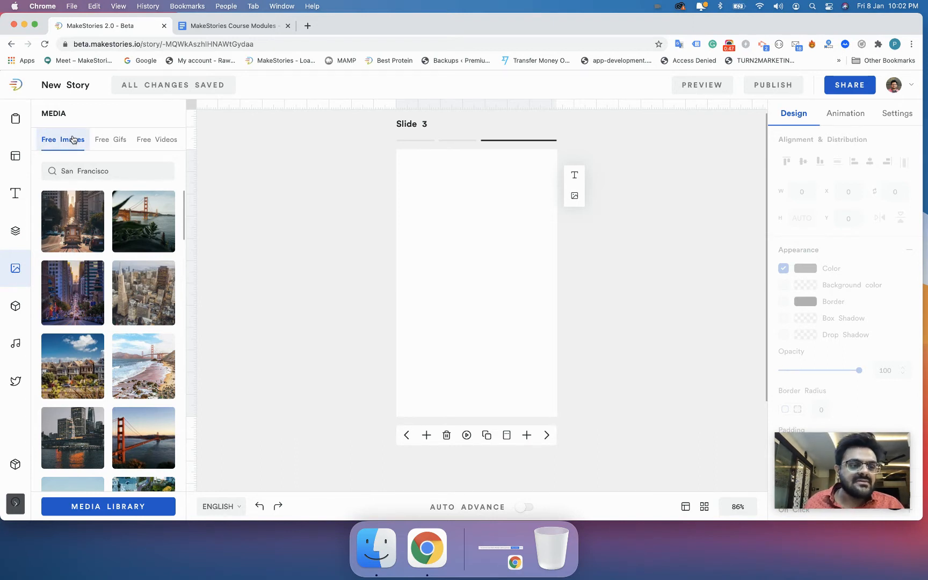
{"action": "left_click", "coordinate": [109, 141]}
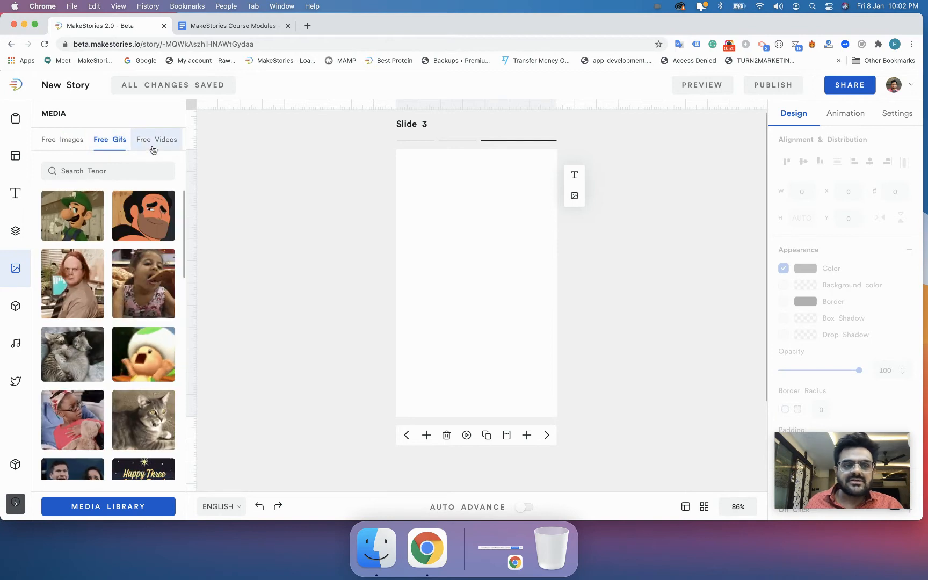
{"action": "left_click", "coordinate": [154, 141]}
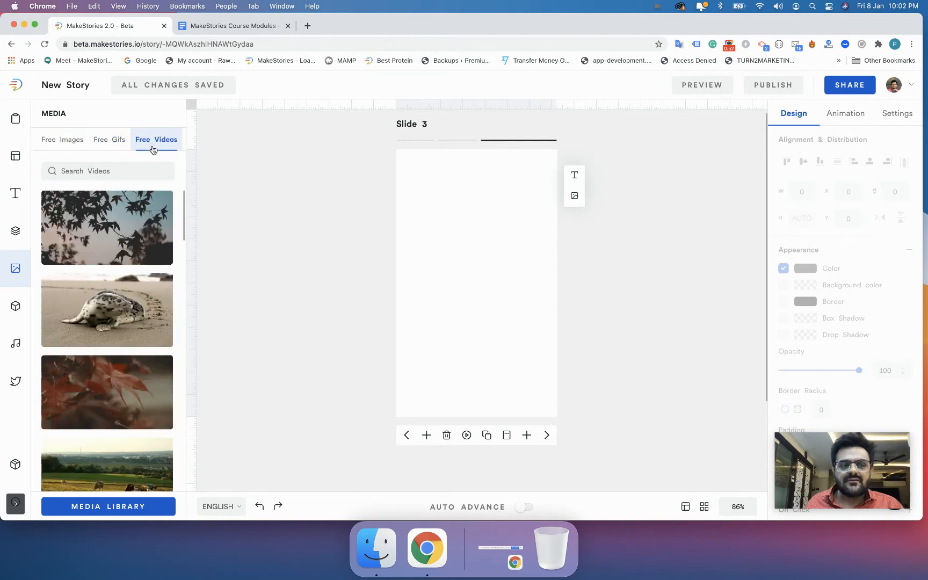
{"action": "left_click", "coordinate": [68, 146]}
Clear 'Francisco' from the image search and show the slide background image choices.
{"action": "double_click", "coordinate": [91, 170]}
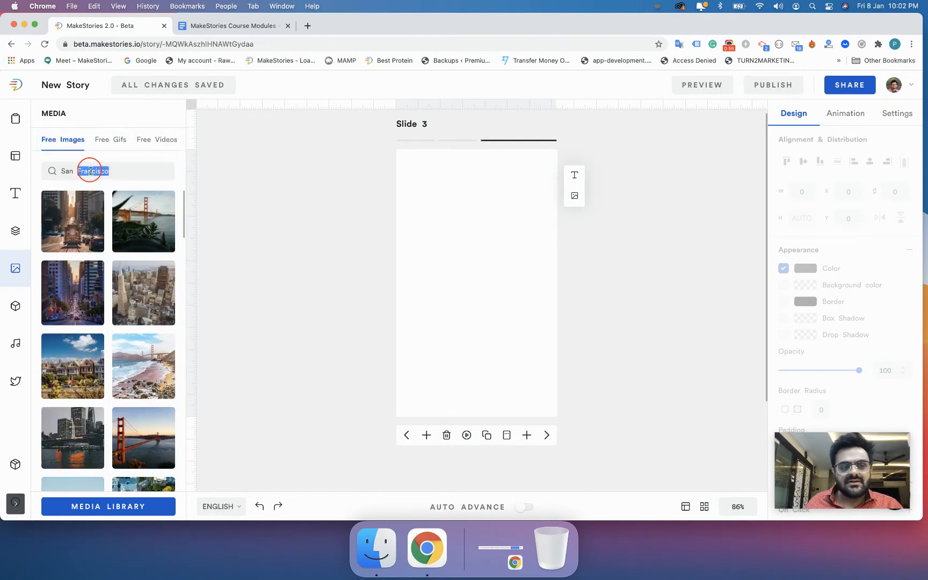
{"action": "key", "text": "BackSpace"}
{"action": "key", "text": "BackSpace"}
{"action": "key", "text": "BackSpace"}
{"action": "key", "text": "BackSpace"}
{"action": "key", "text": "BackSpace"}
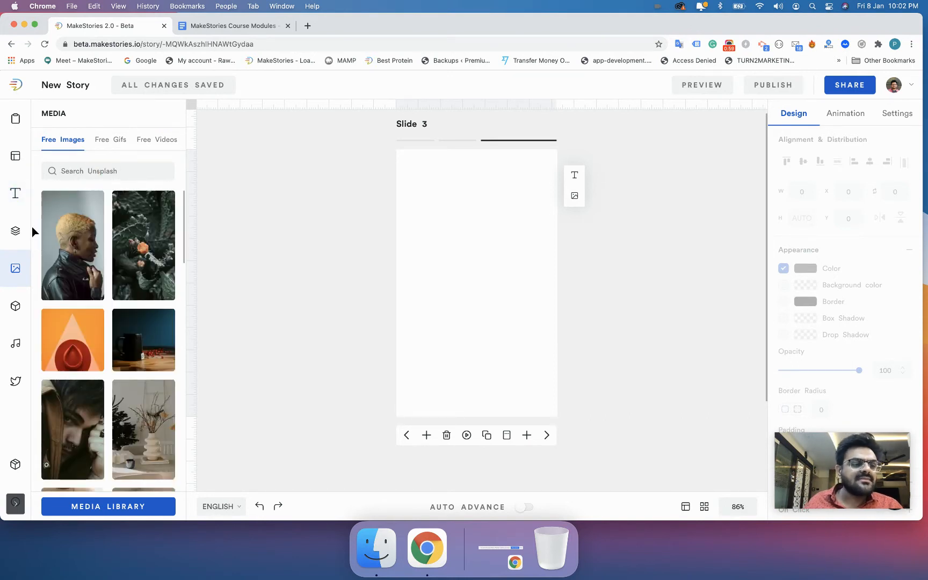
{"action": "left_click", "coordinate": [15, 120]}
{"action": "left_click", "coordinate": [156, 138]}
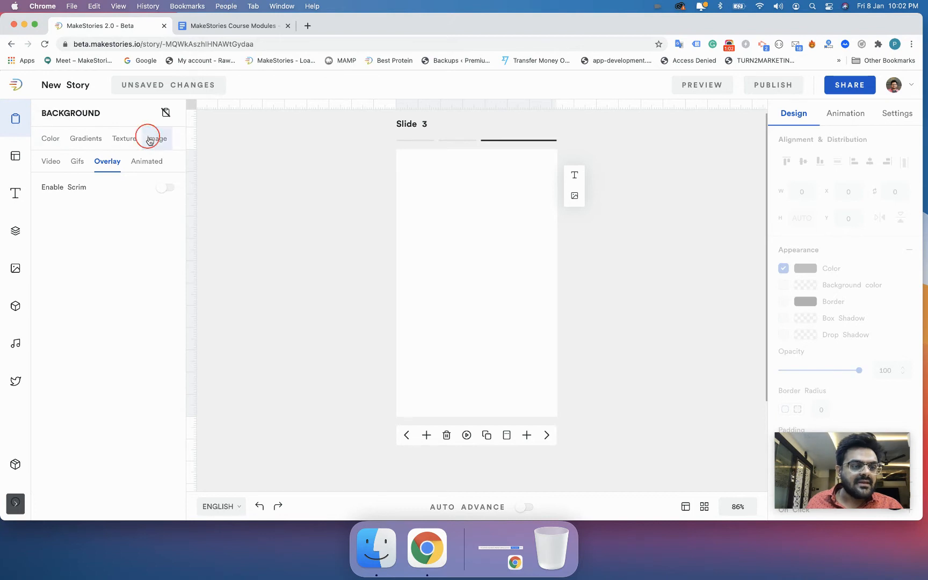
Search the free images for 'san francisco'.
{"action": "left_click", "coordinate": [15, 268]}
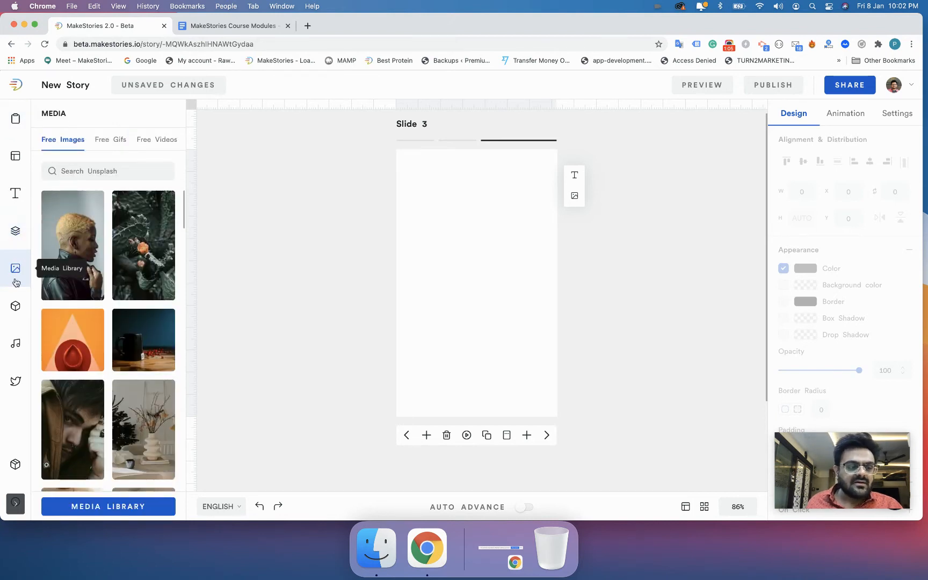
{"action": "mouse_move", "coordinate": [83, 257]}
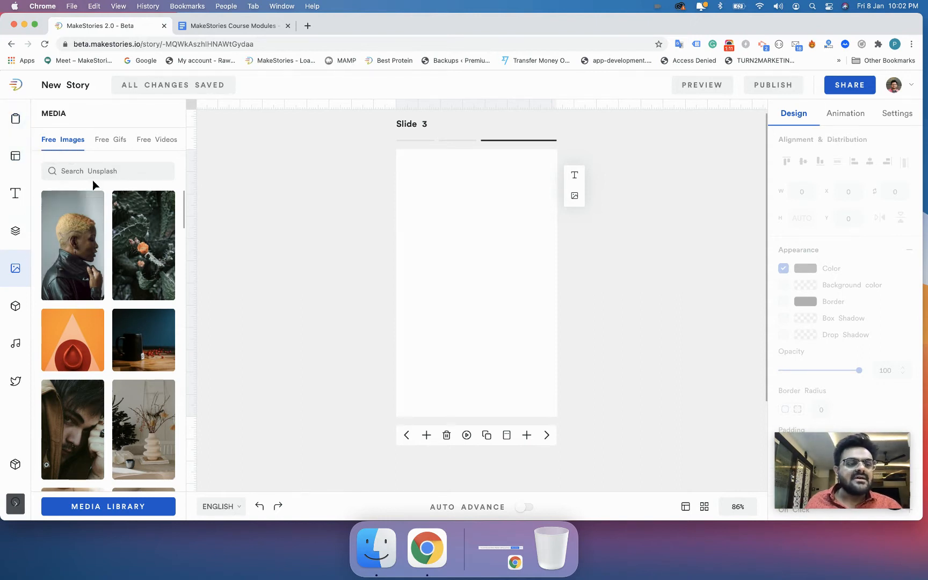
{"action": "type", "text": "san francisco"}
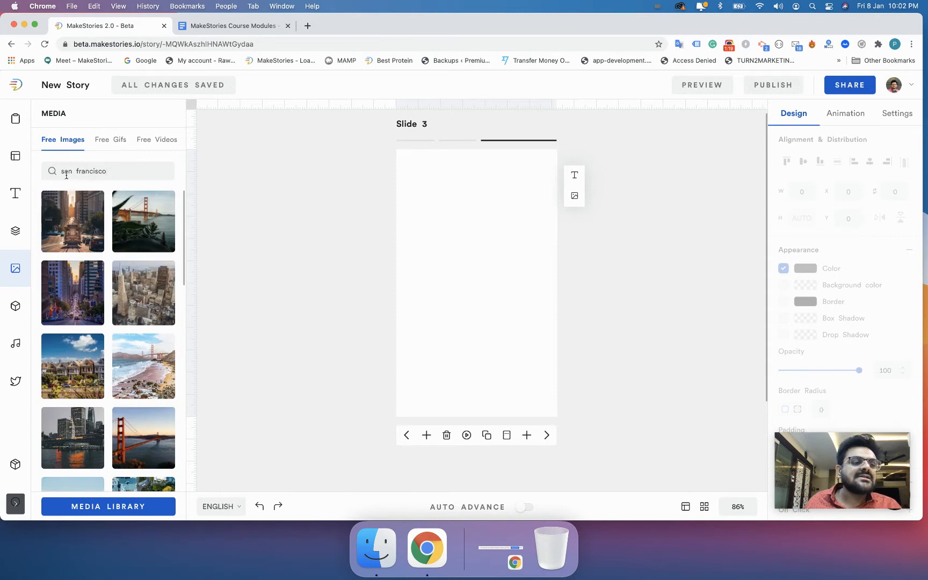
Go from the background options back to free images, then open the full Media Library.
{"action": "left_click", "coordinate": [15, 119]}
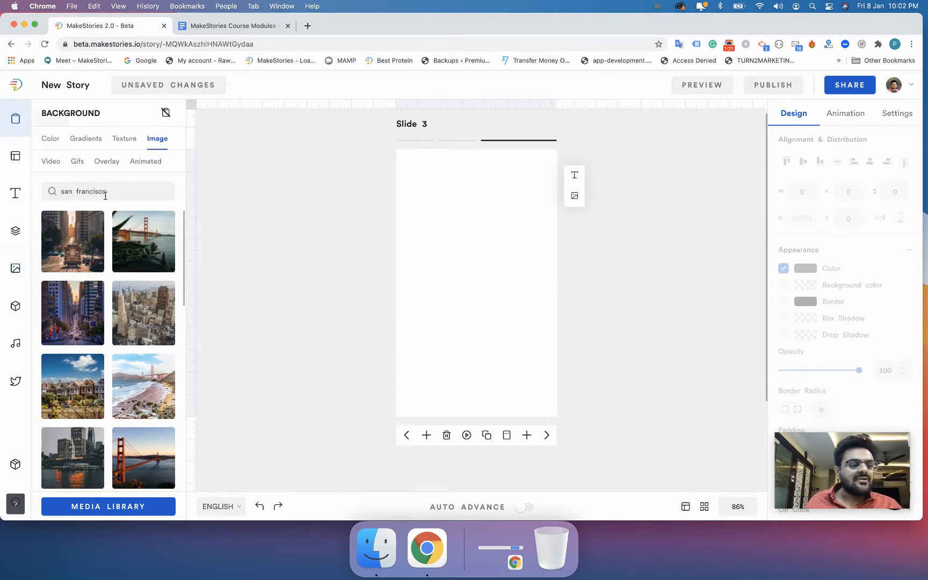
{"action": "left_click", "coordinate": [23, 275]}
{"action": "left_click", "coordinate": [93, 506]}
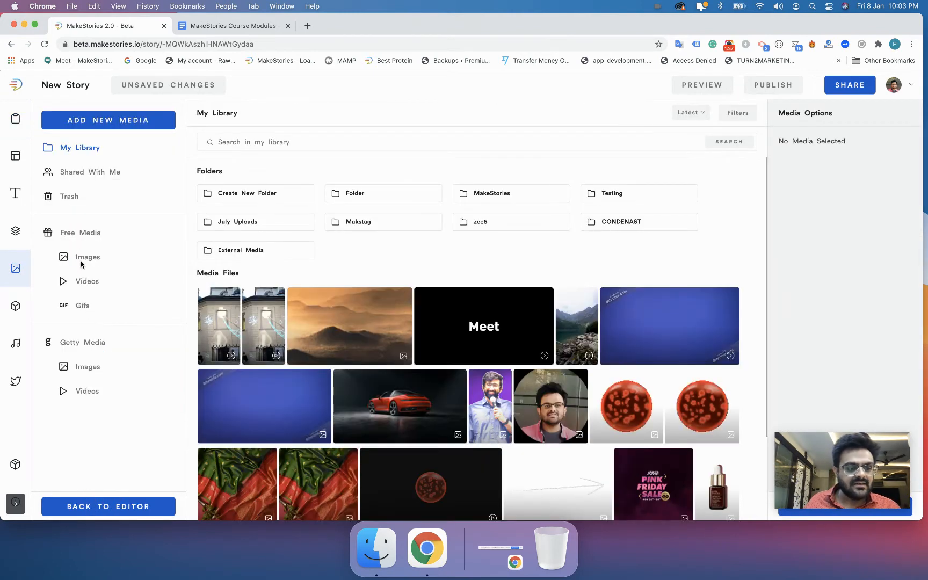
List the free San Francisco images and return to the Slide 3 editor.
{"action": "left_click", "coordinate": [81, 260]}
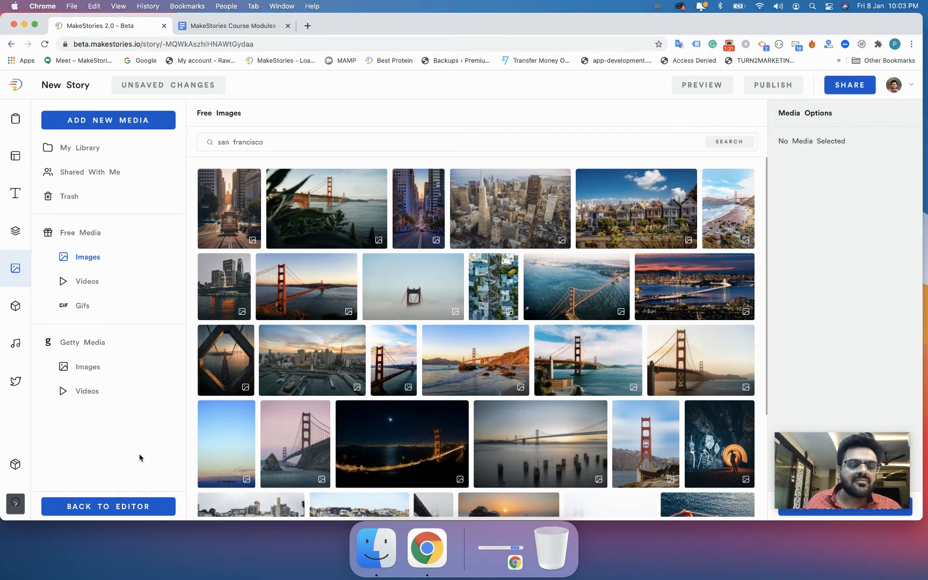
{"action": "left_click", "coordinate": [135, 505]}
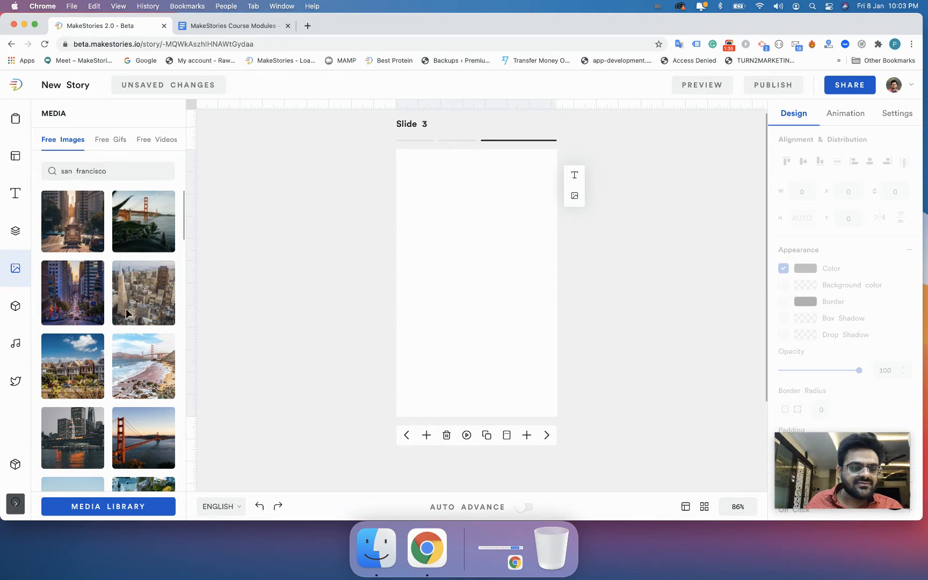
Add the Golden Gate sunset photo to Slide 3 at 200 × 133, positioned at X 74, Y 151.
{"action": "scroll", "coordinate": [125, 312], "scroll_direction": "down", "scroll_amount": 1}
{"action": "scroll", "coordinate": [125, 311], "scroll_direction": "down", "scroll_amount": 5}
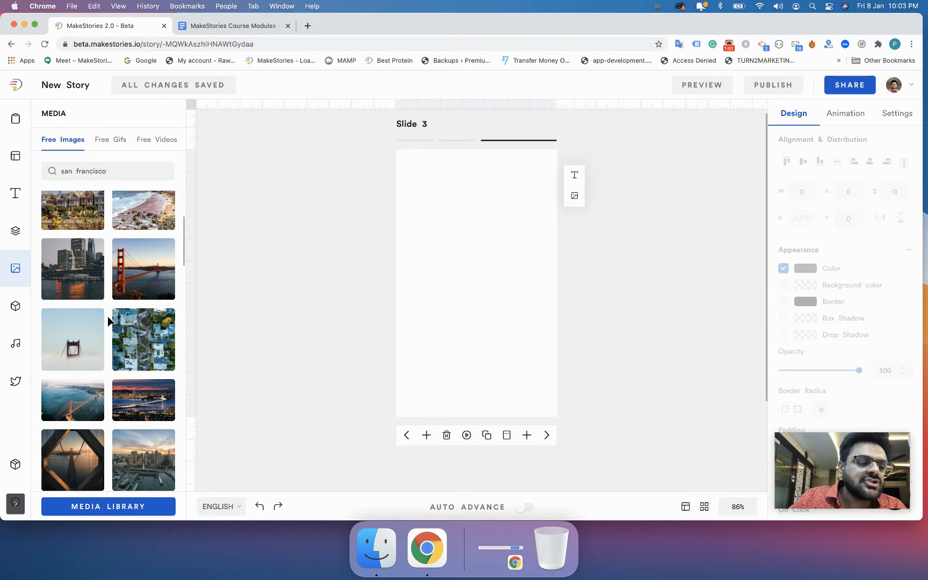
{"action": "left_click", "coordinate": [134, 282]}
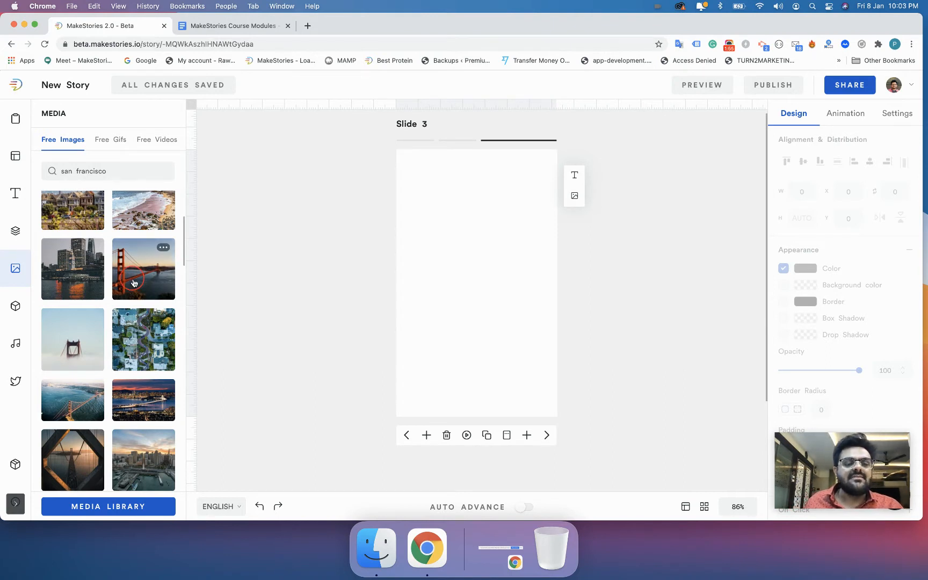
{"action": "left_click_drag", "start_coordinate": [464, 235], "coordinate": [466, 280]}
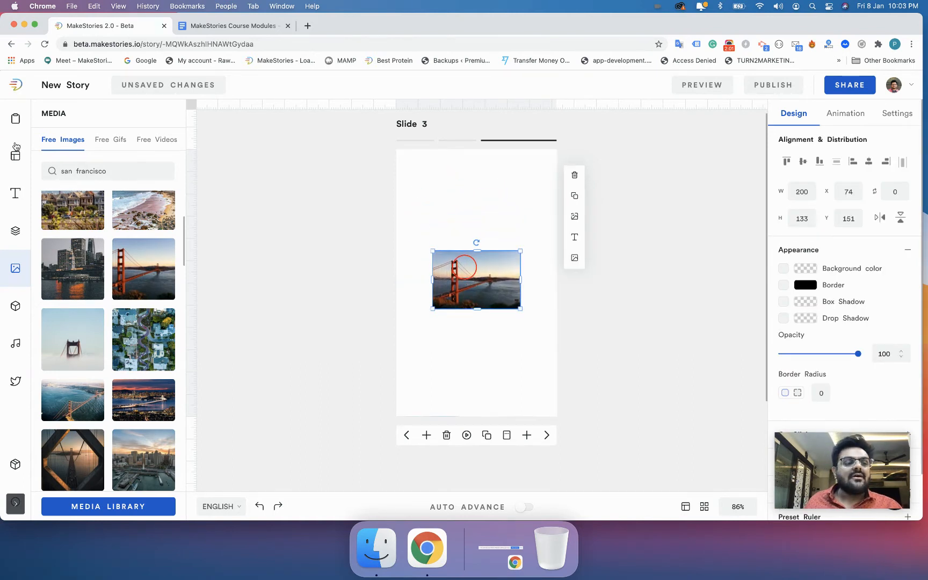
{"action": "left_click", "coordinate": [21, 122]}
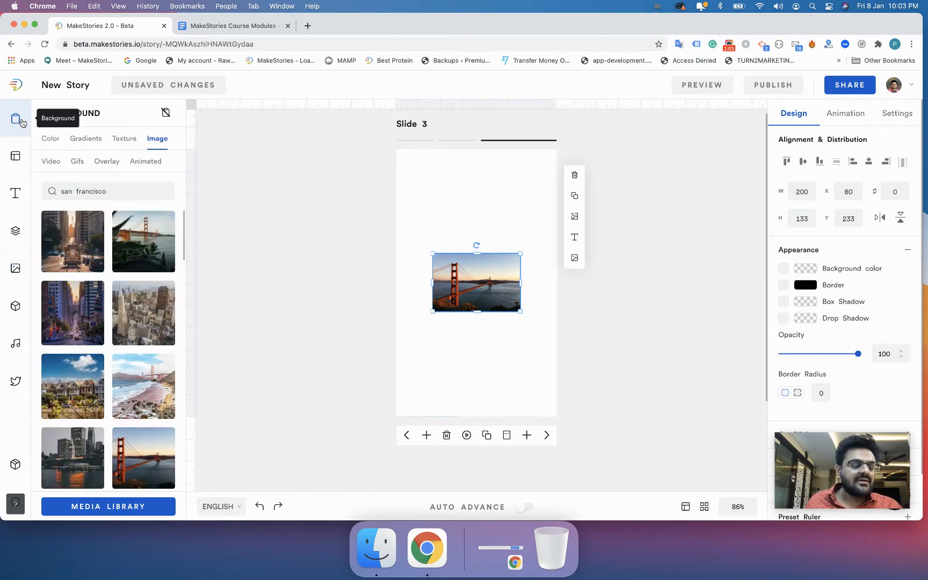
{"action": "left_click", "coordinate": [138, 473]}
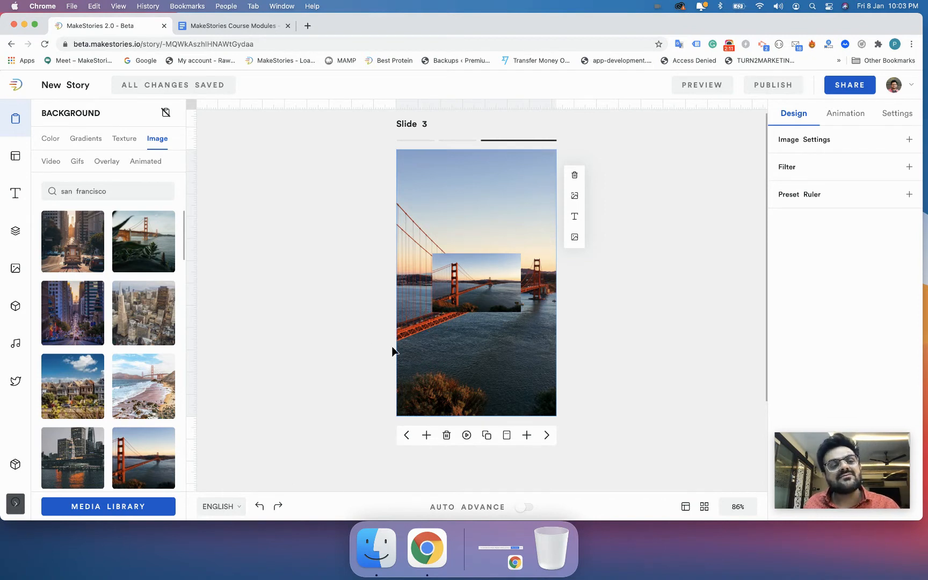
{"action": "left_click", "coordinate": [17, 270]}
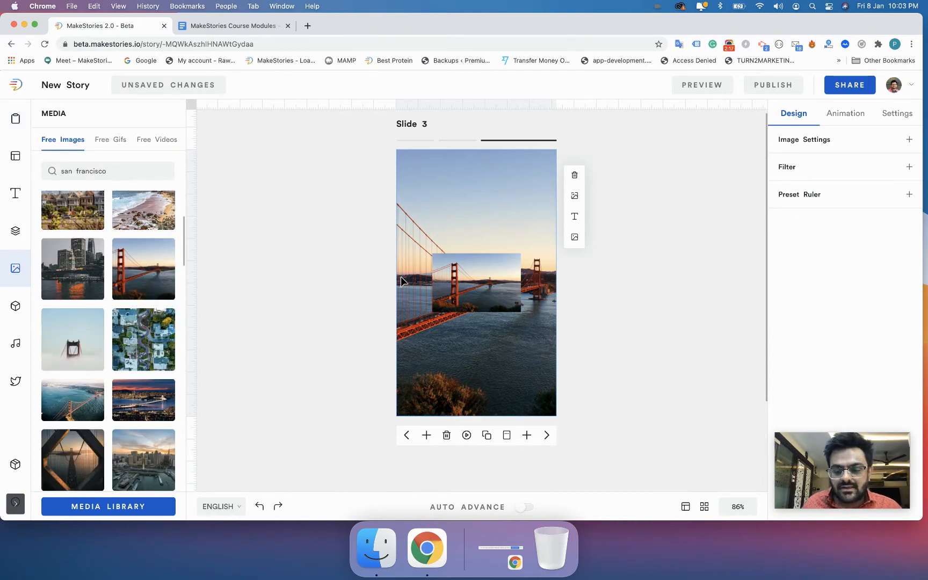
{"action": "key", "text": "Delete"}
{"action": "left_click", "coordinate": [454, 290]}
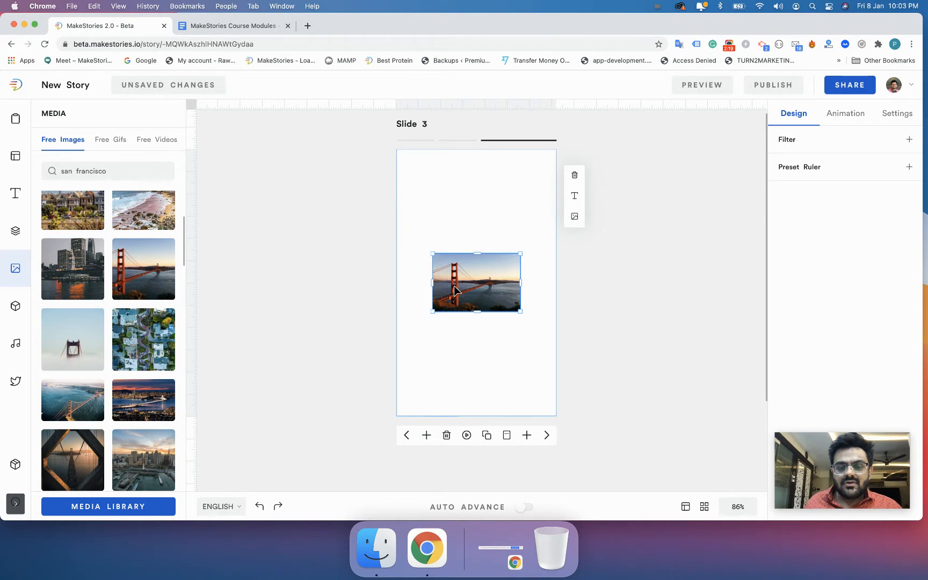
Move and enlarge the Golden Gate photo until it fills Slide 3 as a full-bleed background.
{"action": "left_click_drag", "start_coordinate": [453, 285], "coordinate": [447, 265]}
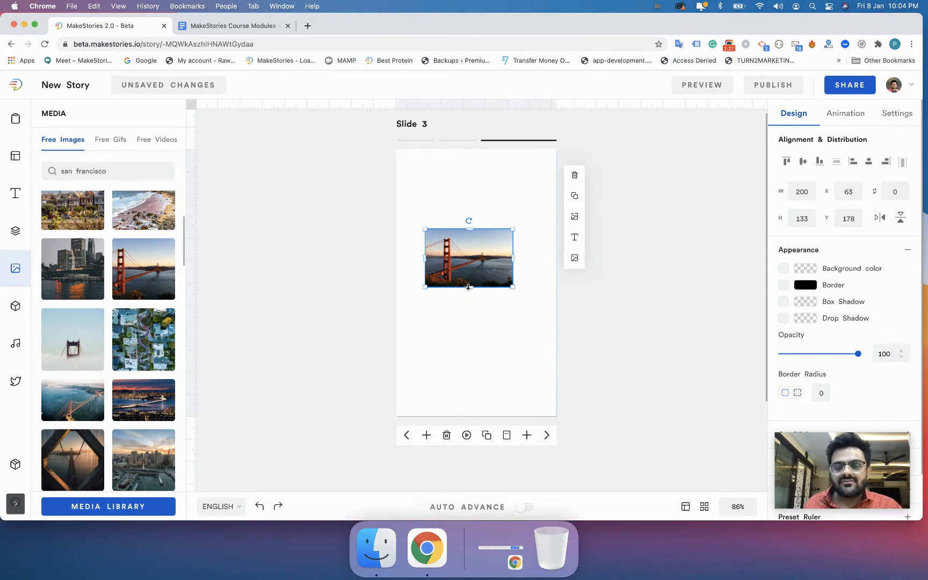
{"action": "left_click", "coordinate": [443, 317]}
{"action": "left_click_drag", "start_coordinate": [457, 256], "coordinate": [558, 288]}
{"action": "left_click_drag", "start_coordinate": [493, 289], "coordinate": [503, 418]}
{"action": "left_click_drag", "start_coordinate": [482, 298], "coordinate": [481, 283]}
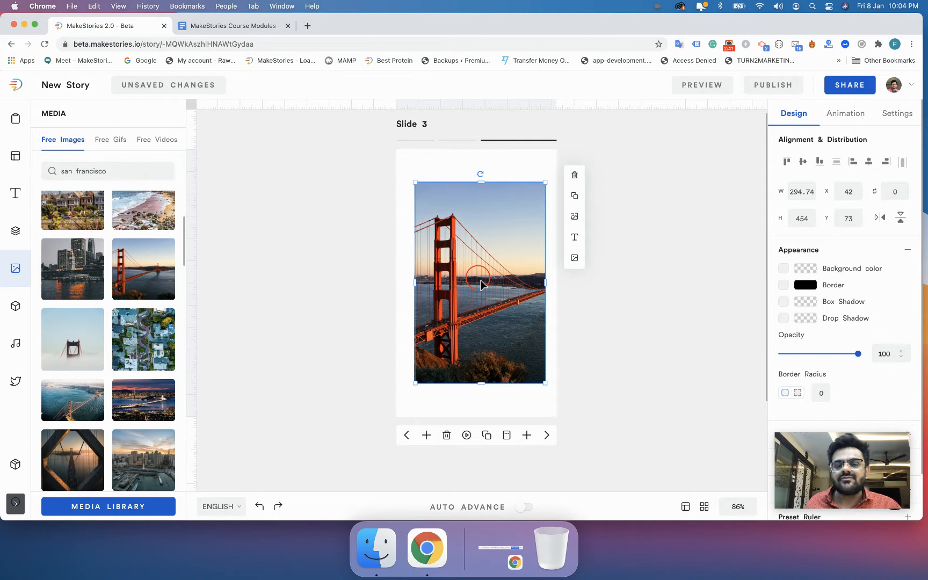
{"action": "left_click", "coordinate": [381, 263]}
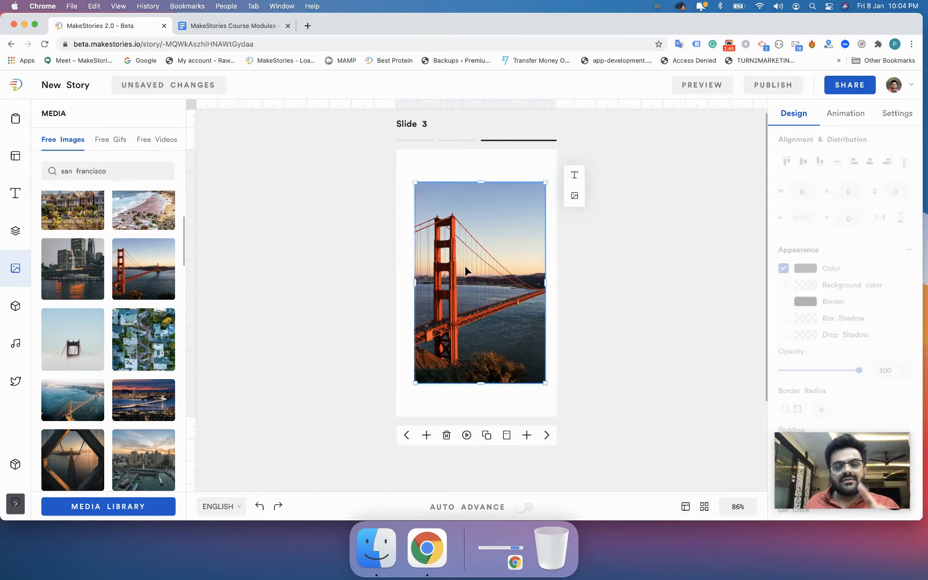
{"action": "left_click_drag", "start_coordinate": [465, 270], "coordinate": [439, 225]}
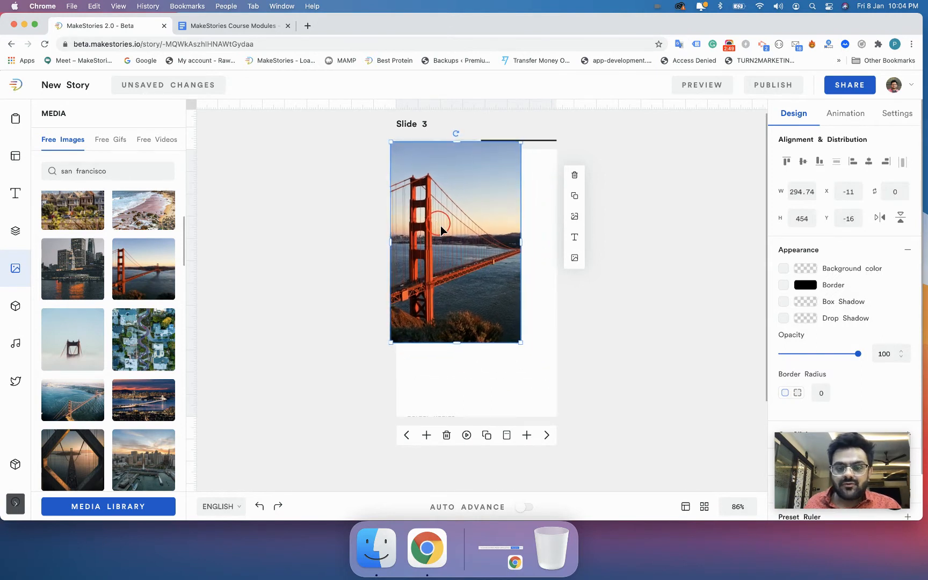
{"action": "left_click_drag", "start_coordinate": [522, 342], "coordinate": [525, 347]}
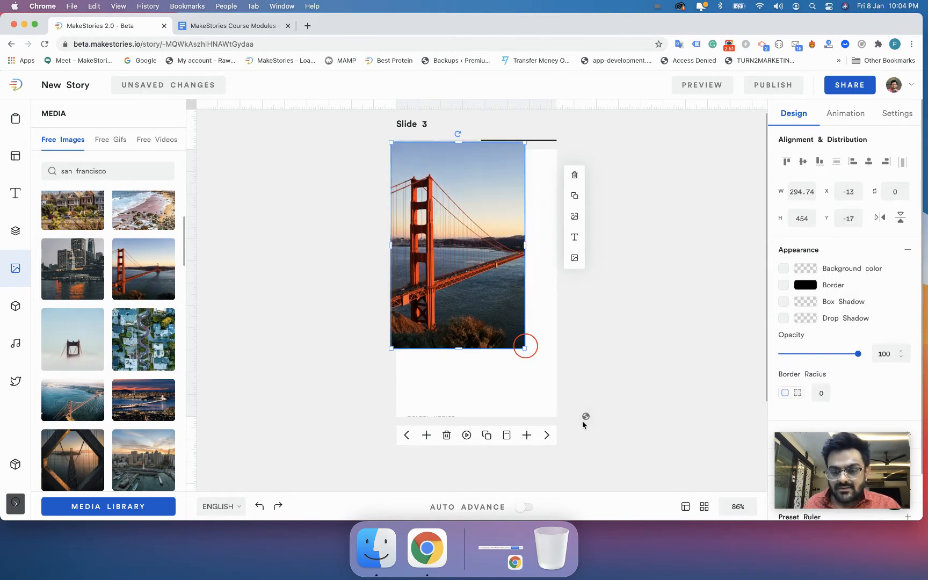
{"action": "mouse_move", "coordinate": [584, 423]}
{"action": "left_mouse_down"}
{"action": "mouse_move", "coordinate": [563, 415]}
{"action": "mouse_move", "coordinate": [590, 430]}
{"action": "left_mouse_up"}
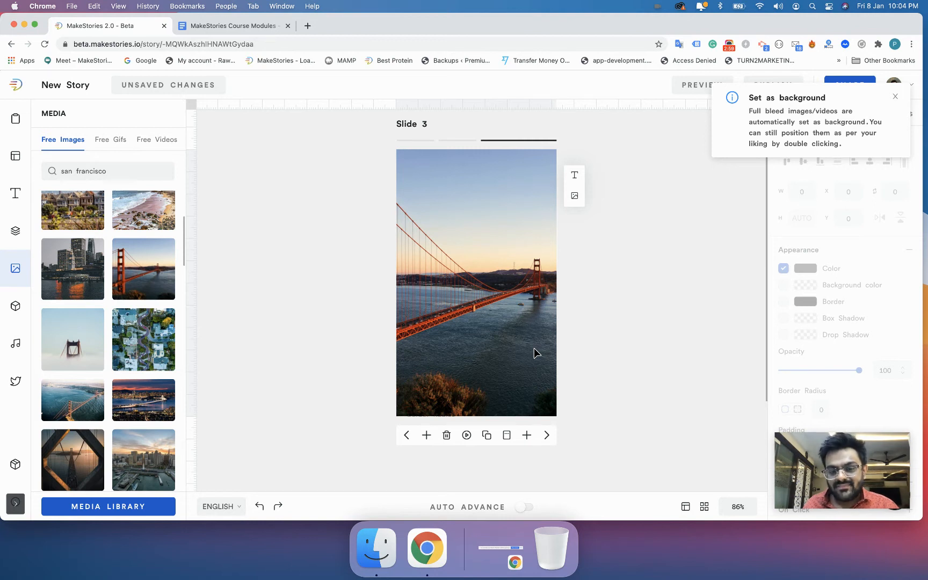
Undo the background change, then stretch the small bridge photo to cover Slide 3 again.
{"action": "key", "text": "super+z"}
{"action": "key", "text": "super+z"}
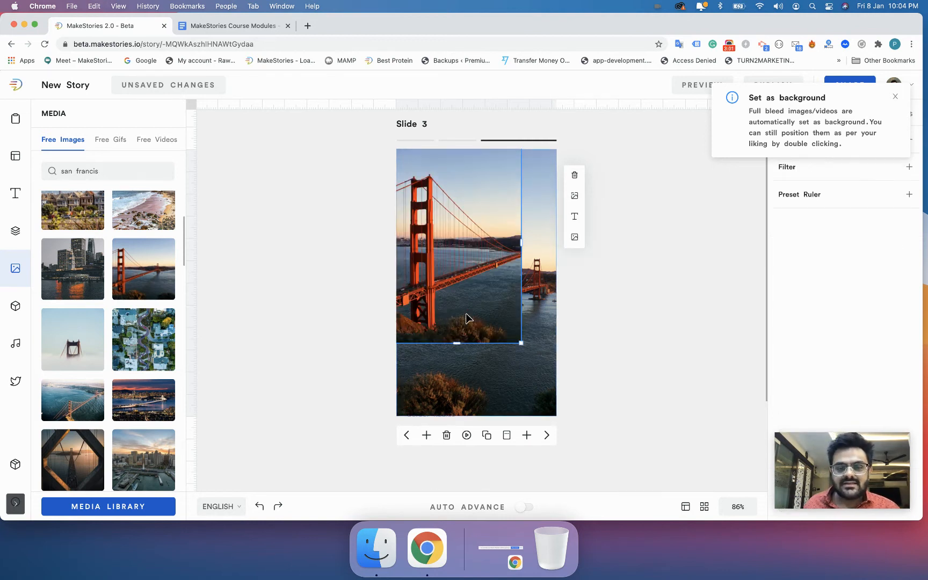
{"action": "left_click", "coordinate": [493, 360]}
{"action": "key", "text": "BackSpace"}
{"action": "mouse_move", "coordinate": [466, 294]}
{"action": "left_mouse_down"}
{"action": "mouse_move", "coordinate": [511, 338]}
{"action": "mouse_move", "coordinate": [485, 326]}
{"action": "mouse_move", "coordinate": [472, 305]}
{"action": "left_mouse_up"}
{"action": "left_click_drag", "start_coordinate": [527, 350], "coordinate": [589, 435]}
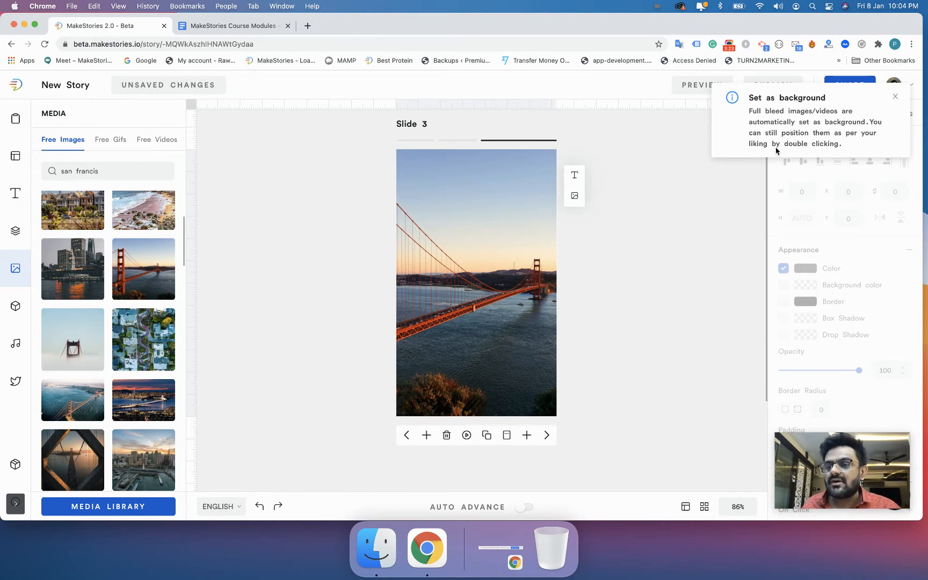
Shift the bridge background within its frame to centre on the red tower.
{"action": "double_click", "coordinate": [475, 278]}
{"action": "left_click_drag", "start_coordinate": [453, 279], "coordinate": [571, 310]}
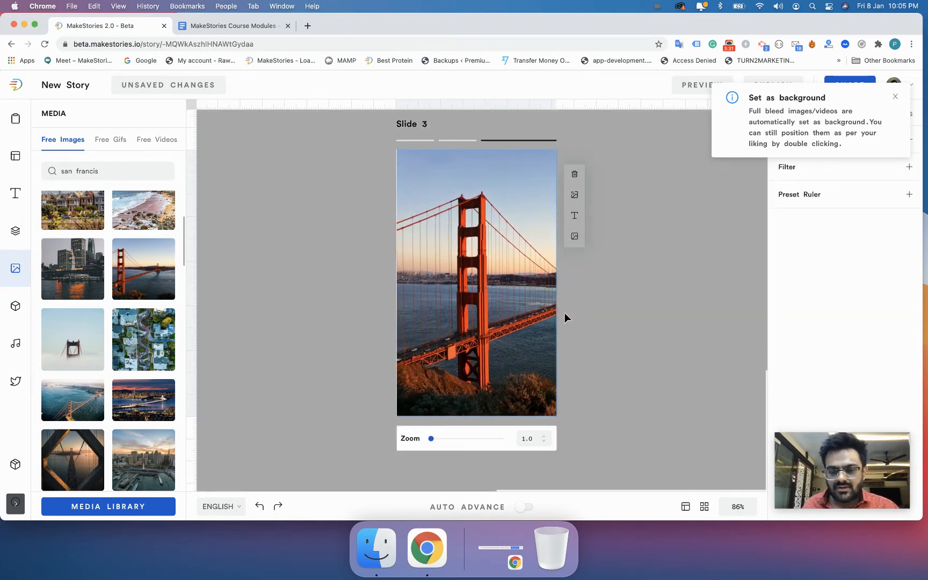
{"action": "double_click", "coordinate": [506, 314]}
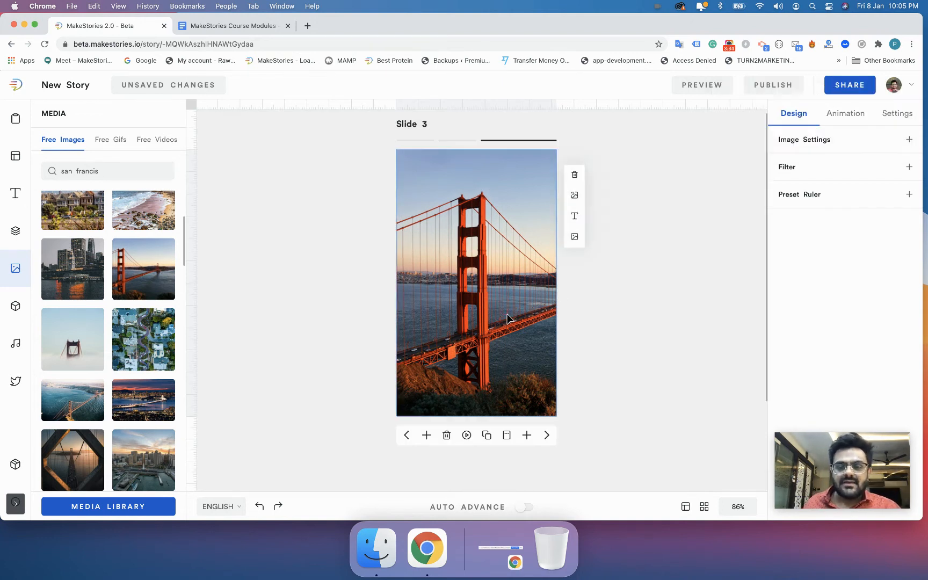
{"action": "left_click", "coordinate": [597, 309]}
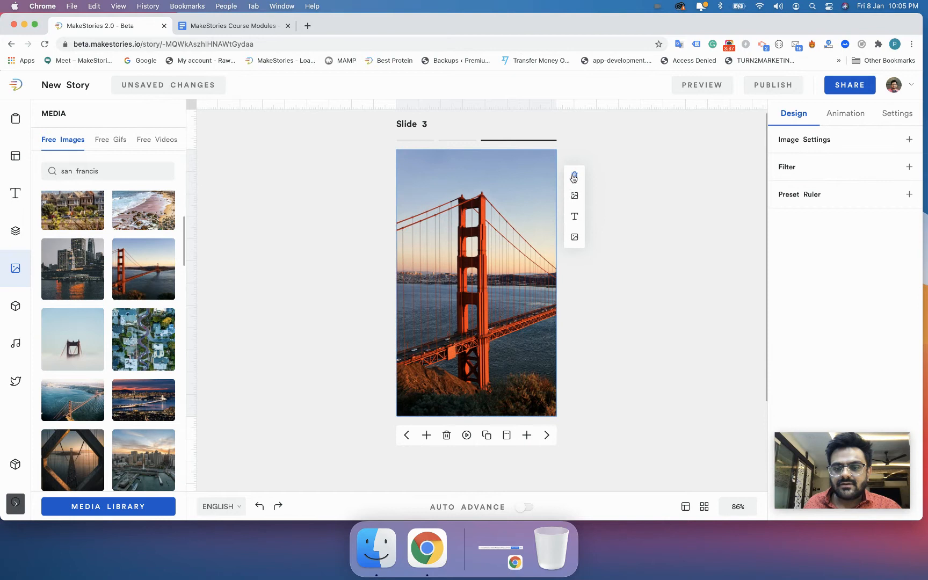
Swap the background for a new Golden Gate photo sized 227.82 × 565 at X 73, Y 16.
{"action": "key", "text": "Delete"}
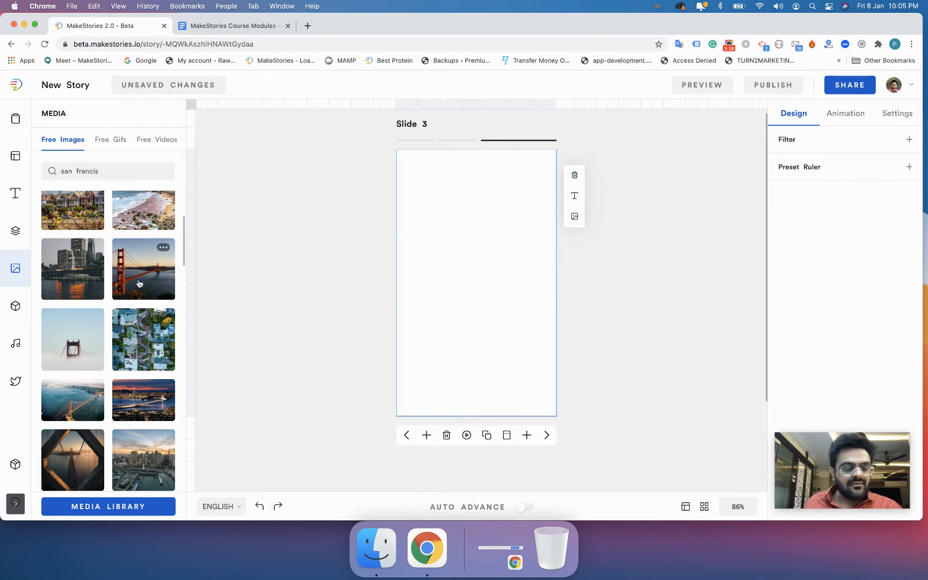
{"action": "left_click", "coordinate": [139, 284]}
{"action": "left_click", "coordinate": [473, 268]}
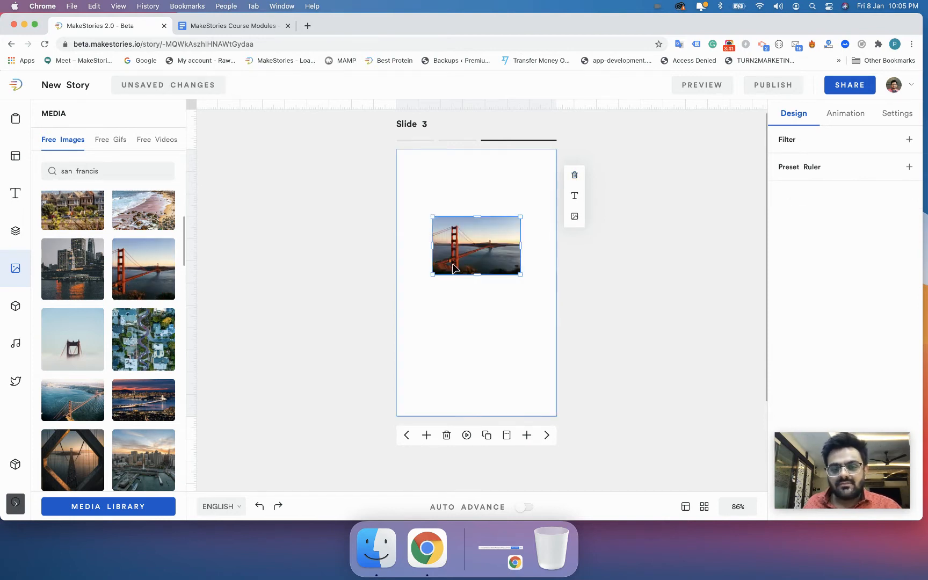
{"action": "left_click_drag", "start_coordinate": [476, 275], "coordinate": [508, 460]}
{"action": "left_click_drag", "start_coordinate": [494, 402], "coordinate": [490, 342]}
{"action": "left_click_drag", "start_coordinate": [517, 375], "coordinate": [532, 401]}
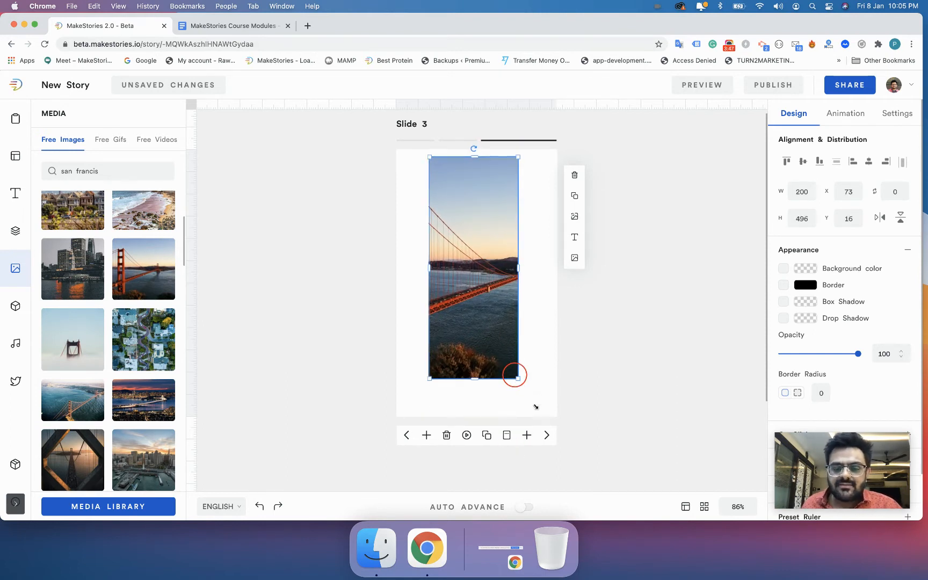
{"action": "left_click", "coordinate": [536, 410]}
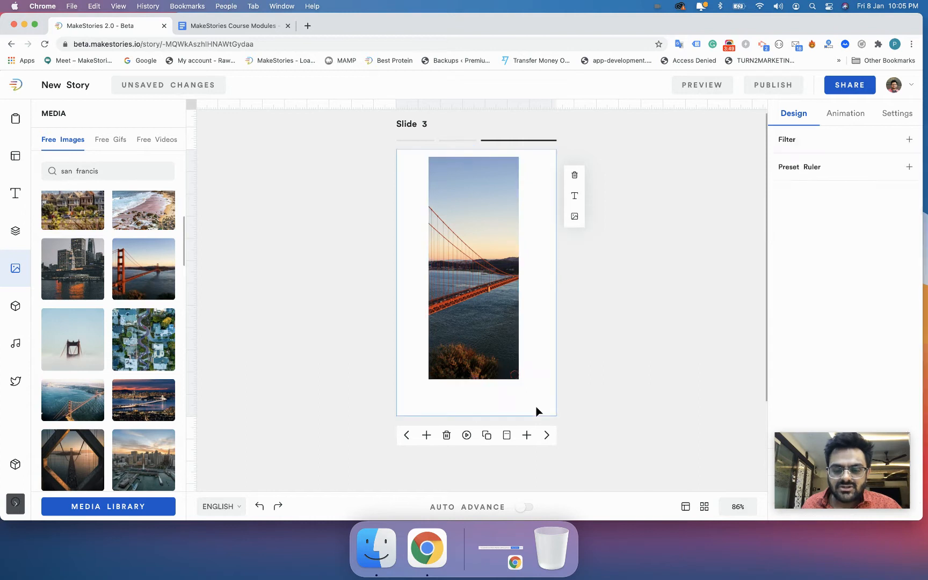
{"action": "left_click", "coordinate": [516, 378]}
{"action": "left_click_drag", "start_coordinate": [520, 382], "coordinate": [540, 413]}
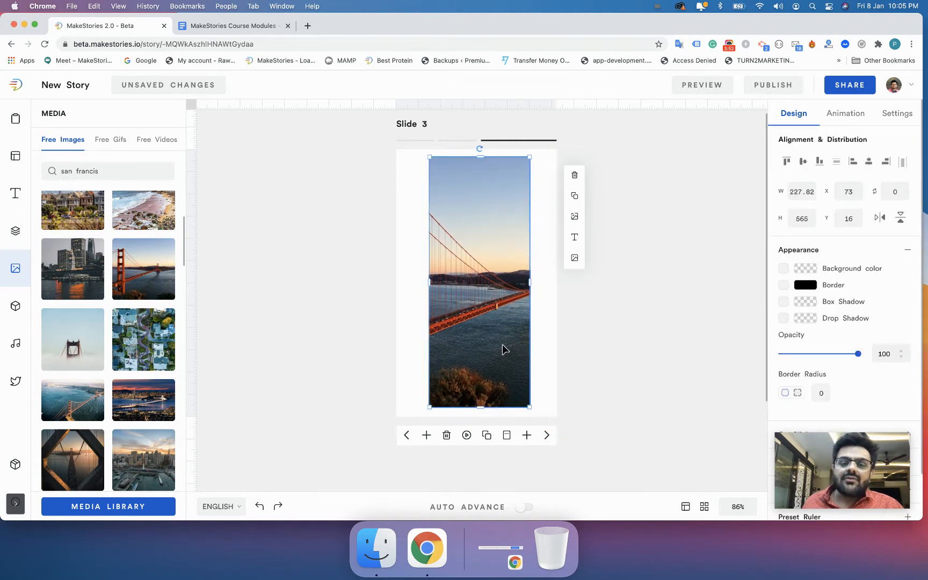
{"action": "left_click", "coordinate": [565, 328]}
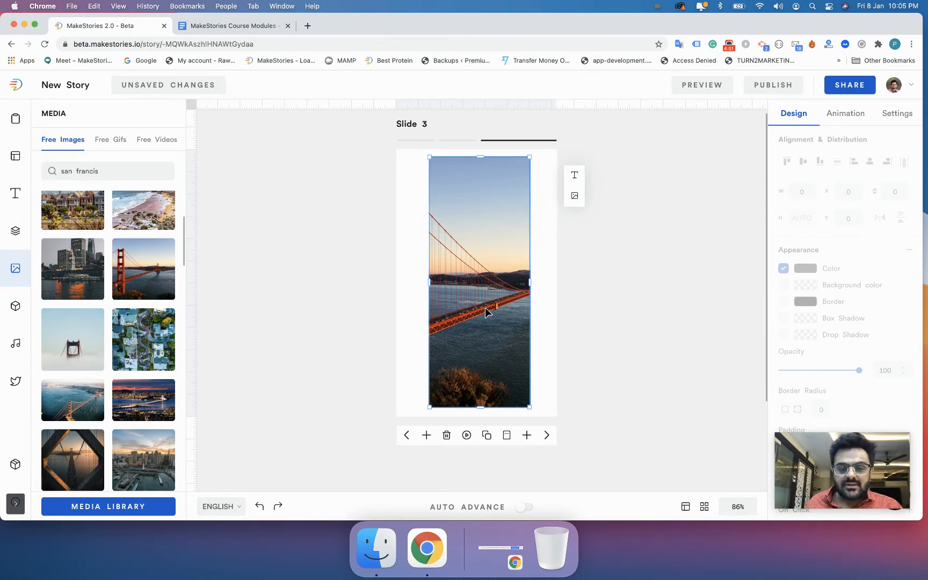
Crop the bridge photo to frame its tower, then delete it from Slide 3.
{"action": "double_click", "coordinate": [479, 290]}
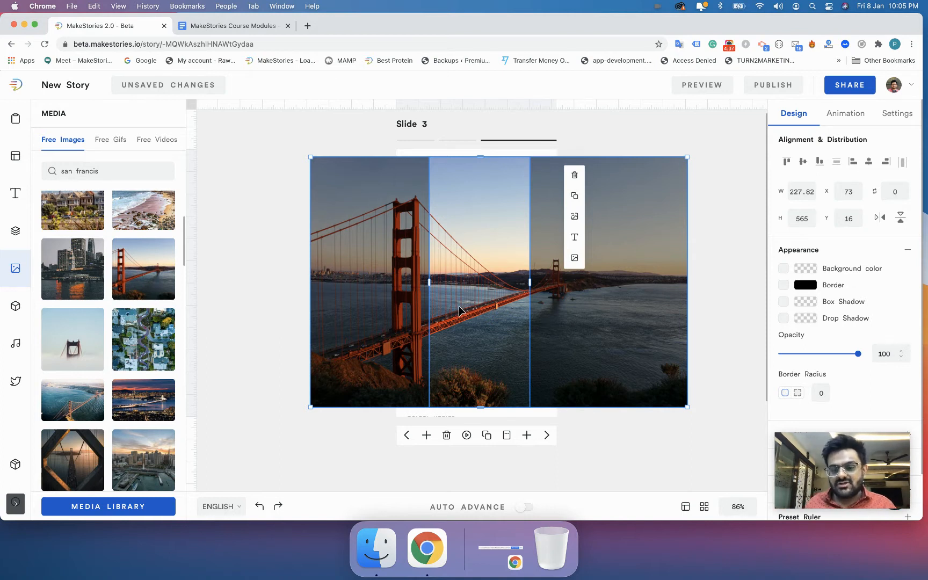
{"action": "left_click_drag", "start_coordinate": [466, 311], "coordinate": [544, 313]}
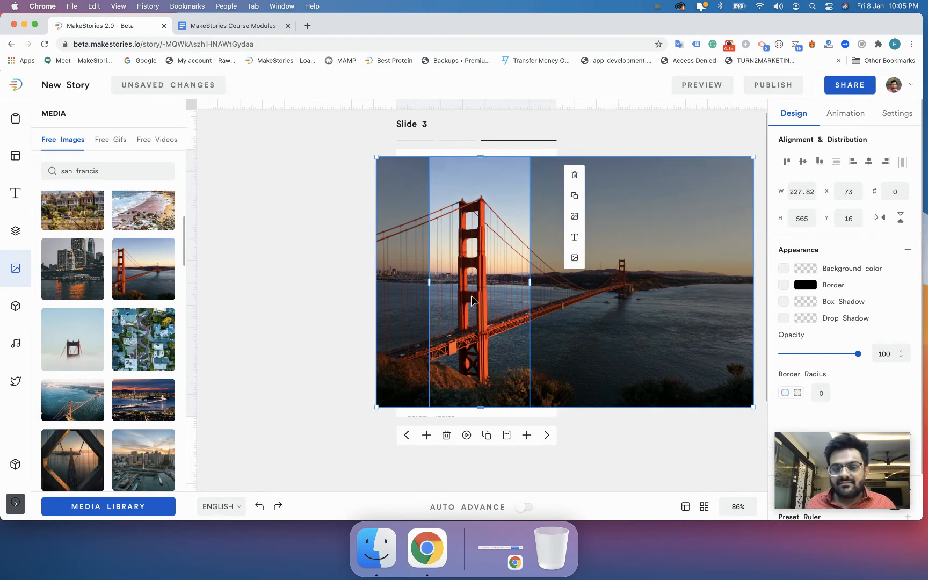
{"action": "left_click", "coordinate": [369, 305]}
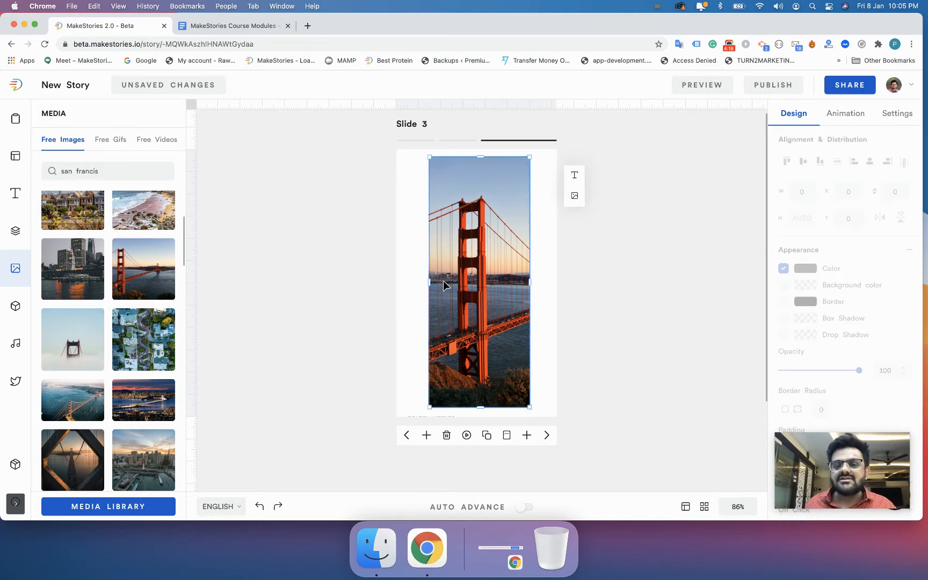
{"action": "left_click", "coordinate": [455, 293]}
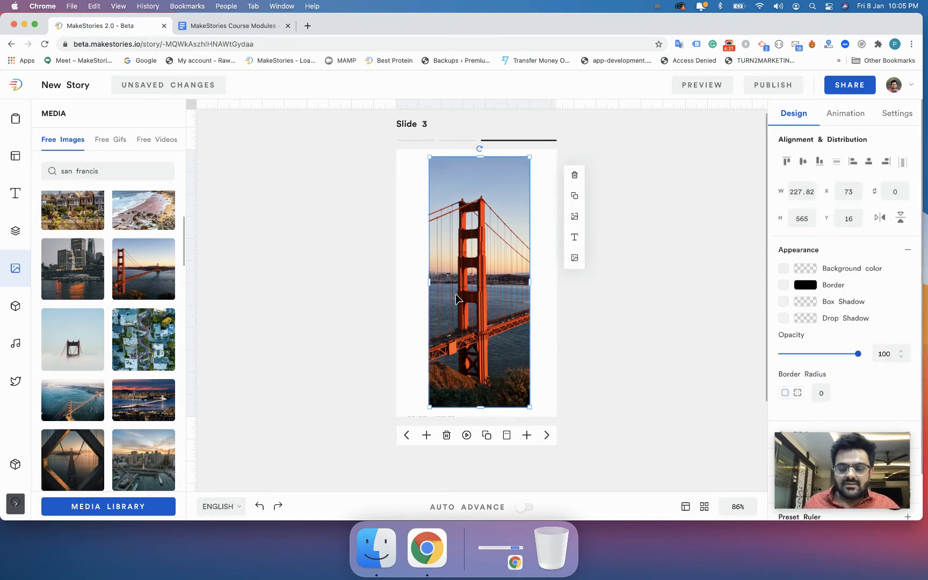
{"action": "key", "text": "BackSpace"}
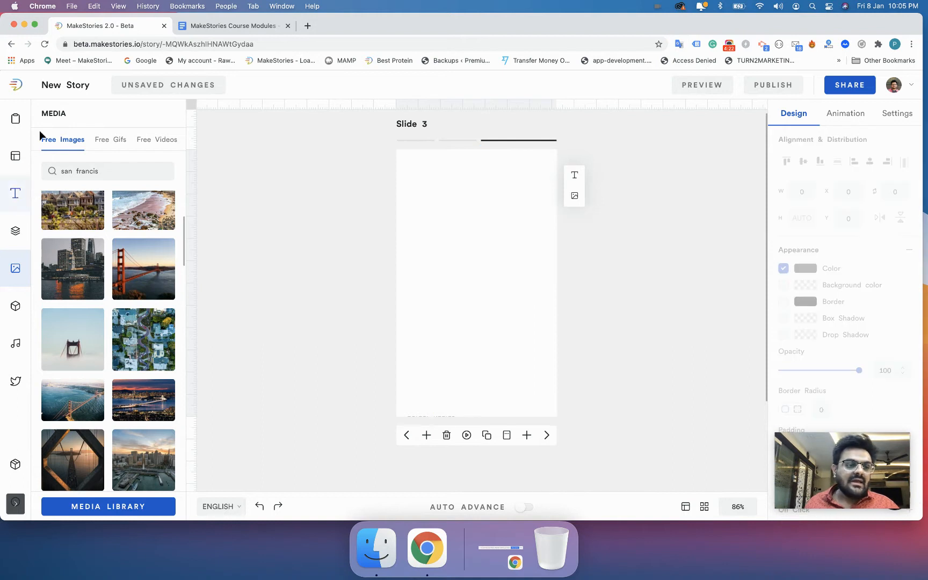
Add the free cat GIF to Slide 3, cropped and sized 300 × 432.89 at X 38, Y 100.
{"action": "left_click", "coordinate": [101, 141]}
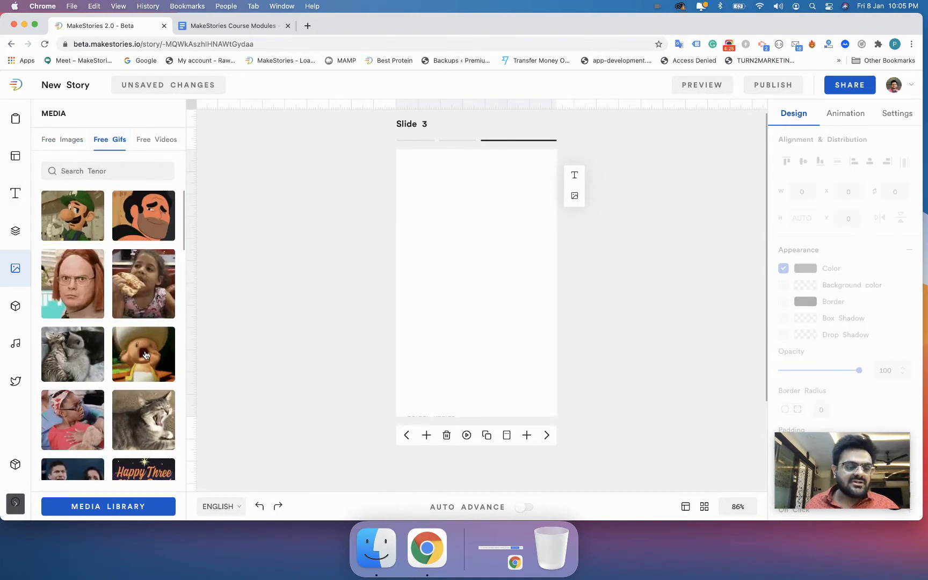
{"action": "left_click_drag", "start_coordinate": [151, 424], "coordinate": [417, 256]}
{"action": "left_click_drag", "start_coordinate": [472, 314], "coordinate": [474, 418]}
{"action": "left_click_drag", "start_coordinate": [456, 325], "coordinate": [472, 310]}
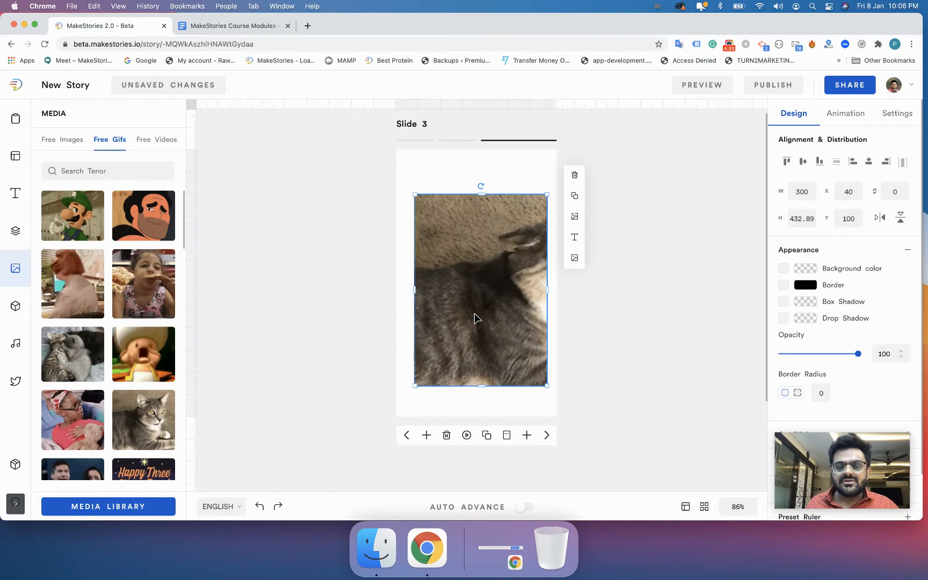
{"action": "double_click", "coordinate": [473, 280]}
{"action": "left_click_drag", "start_coordinate": [474, 279], "coordinate": [405, 280]}
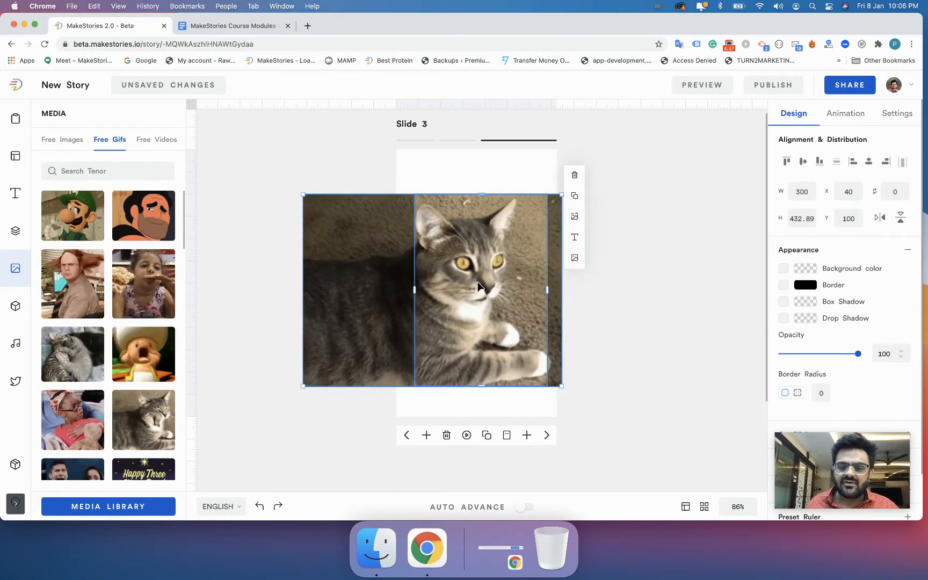
{"action": "left_click", "coordinate": [460, 162]}
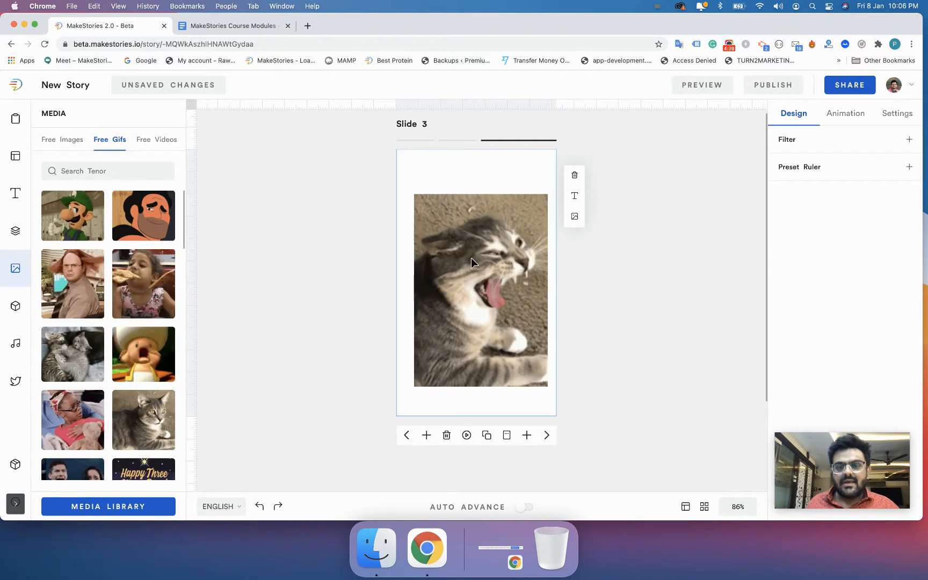
{"action": "left_click_drag", "start_coordinate": [462, 262], "coordinate": [459, 259]}
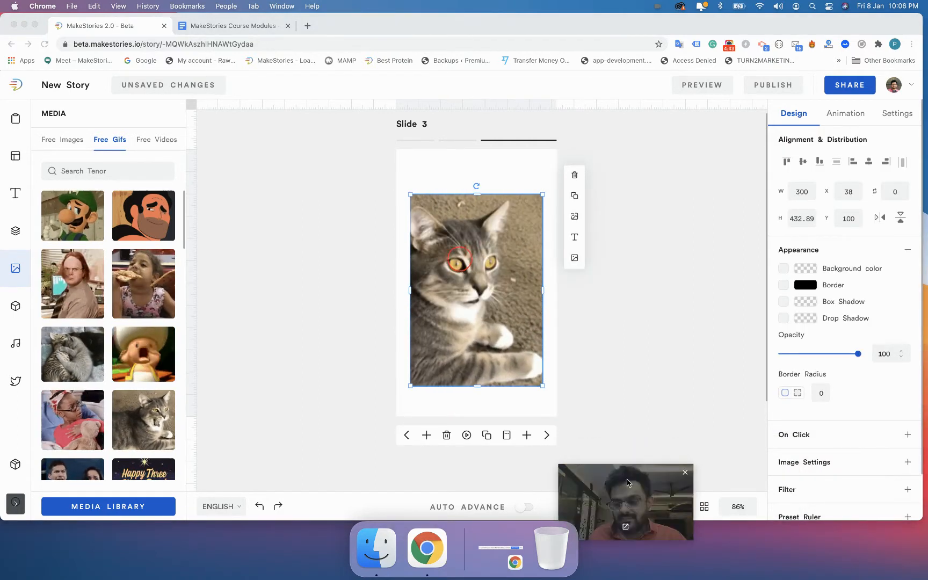
Enter 'A cat yawning' as the cat GIF's alternative text, then delete the GIF from Slide 3.
{"action": "left_click", "coordinate": [808, 463]}
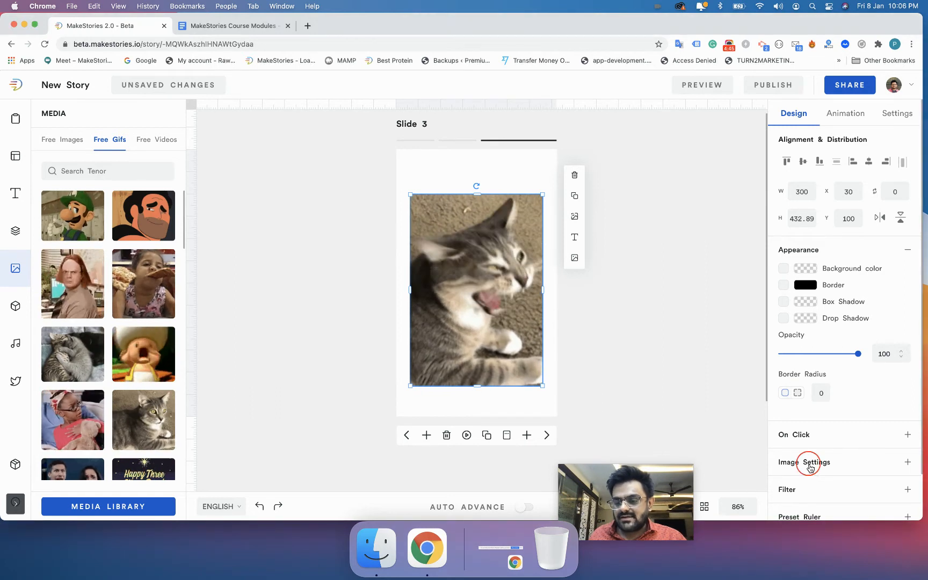
{"action": "left_click_drag", "start_coordinate": [785, 321], "coordinate": [855, 326]}
{"action": "left_click", "coordinate": [826, 341]}
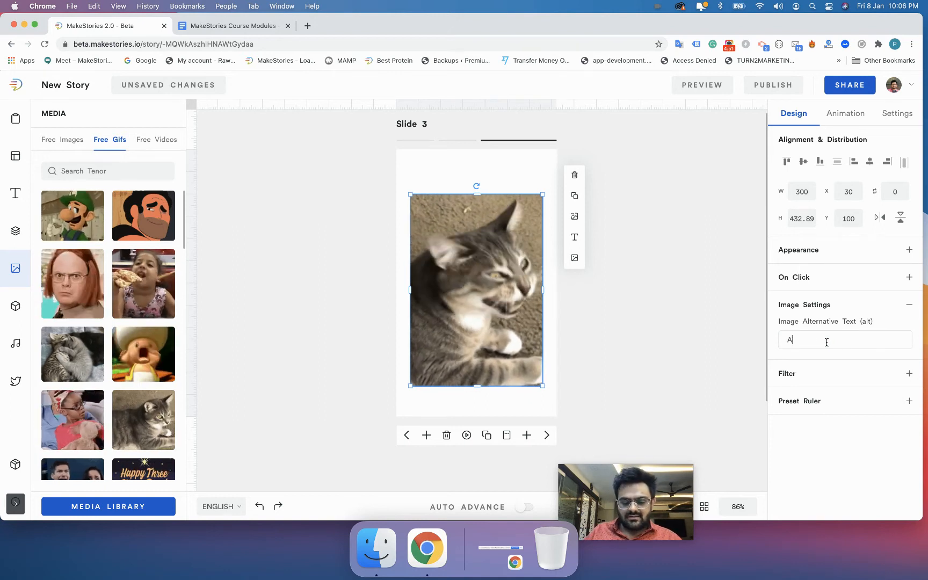
{"action": "type", "text": "A cat yawning"}
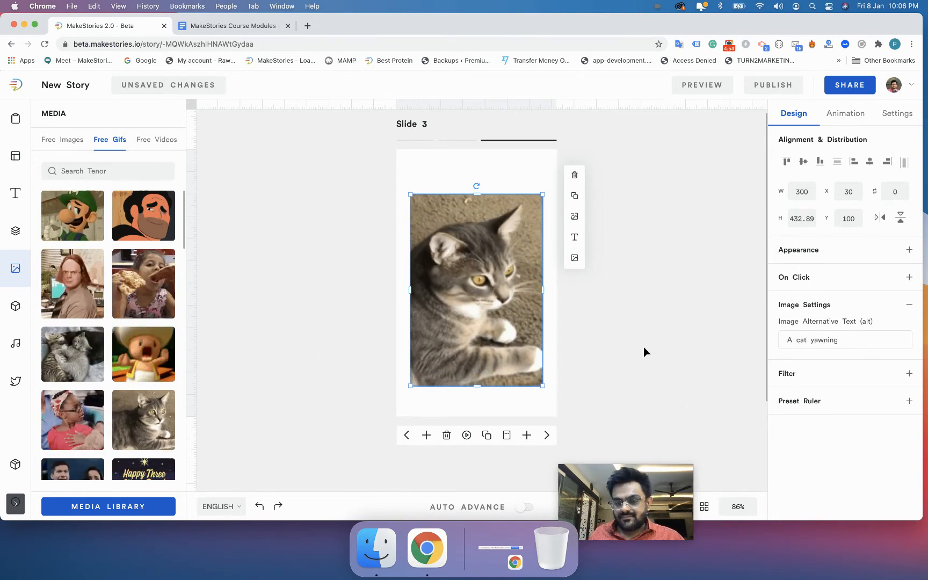
{"action": "left_click", "coordinate": [522, 346]}
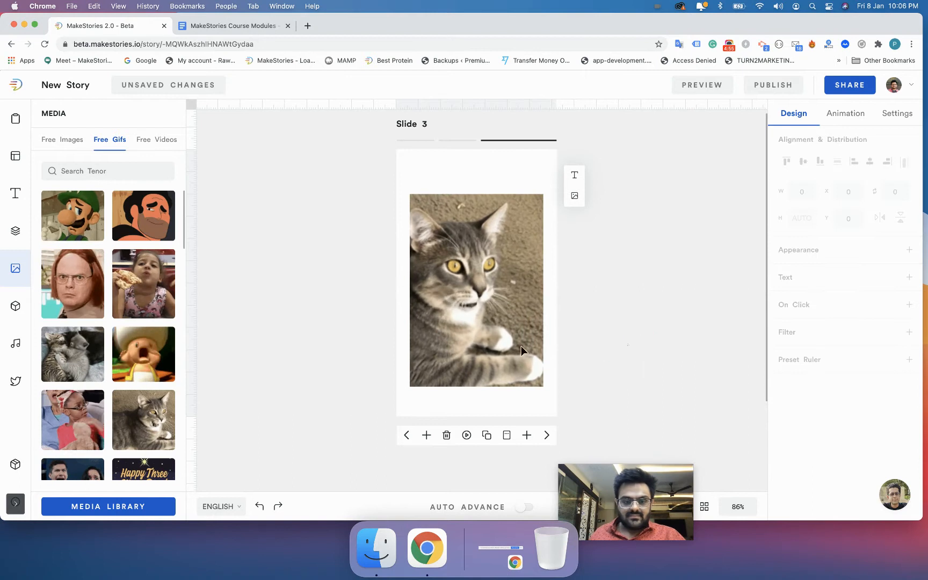
{"action": "key", "text": "BackSpace"}
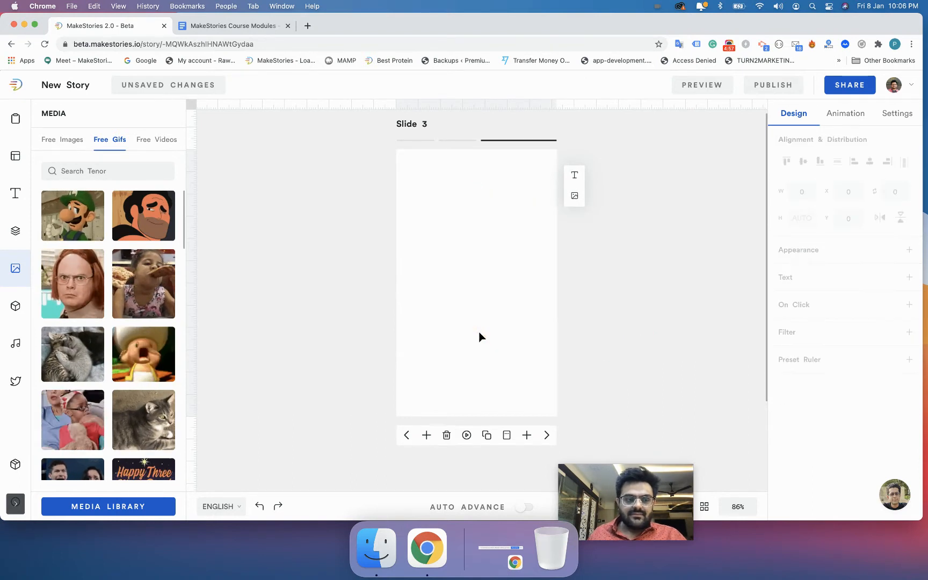
Add the free seal video to Slide 3 and stretch it taller to 300 × 415.
{"action": "left_click", "coordinate": [156, 141]}
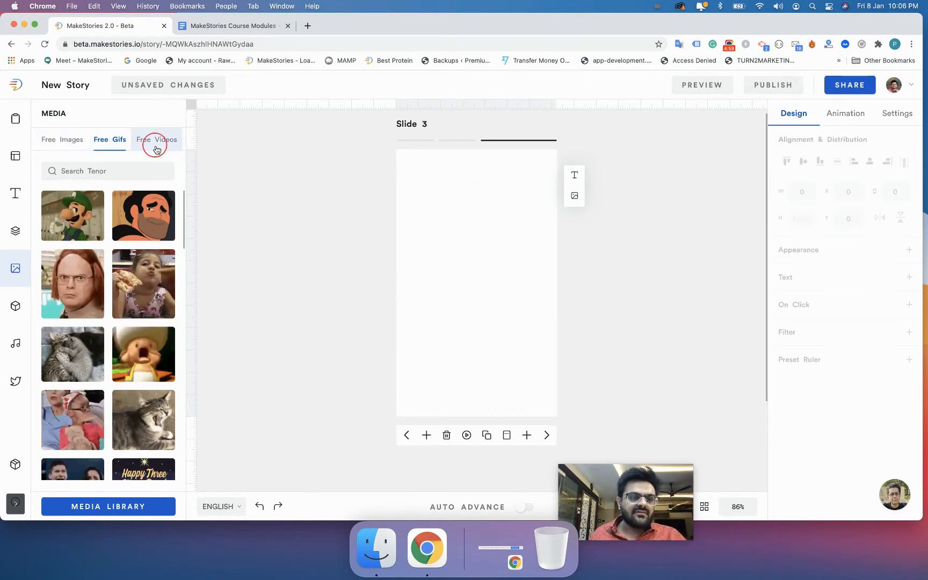
{"action": "left_click_drag", "start_coordinate": [124, 304], "coordinate": [486, 321]}
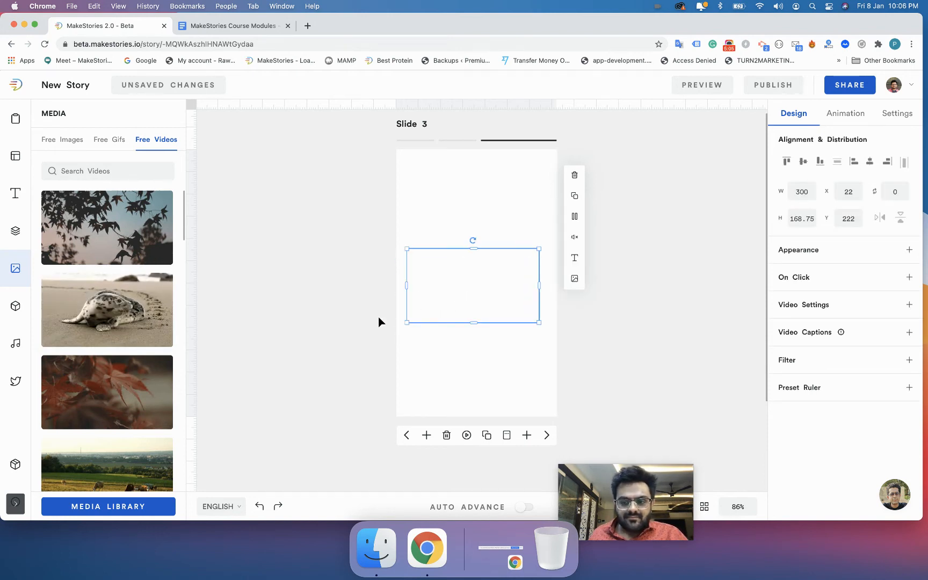
{"action": "mouse_move", "coordinate": [465, 311]}
{"action": "left_mouse_down"}
{"action": "mouse_move", "coordinate": [477, 324]}
{"action": "mouse_move", "coordinate": [469, 315]}
{"action": "left_mouse_up"}
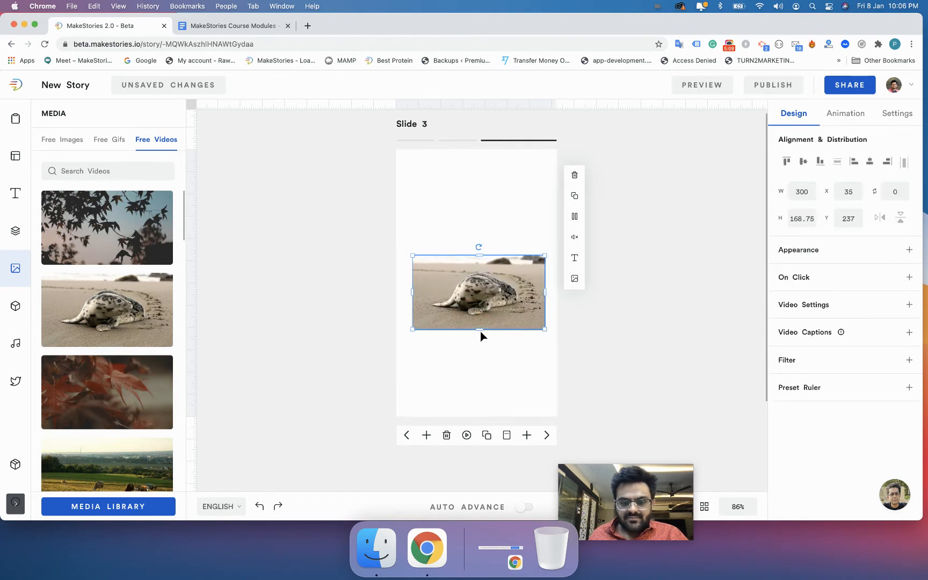
{"action": "left_click_drag", "start_coordinate": [479, 330], "coordinate": [479, 439]}
{"action": "left_click_drag", "start_coordinate": [474, 352], "coordinate": [472, 305]}
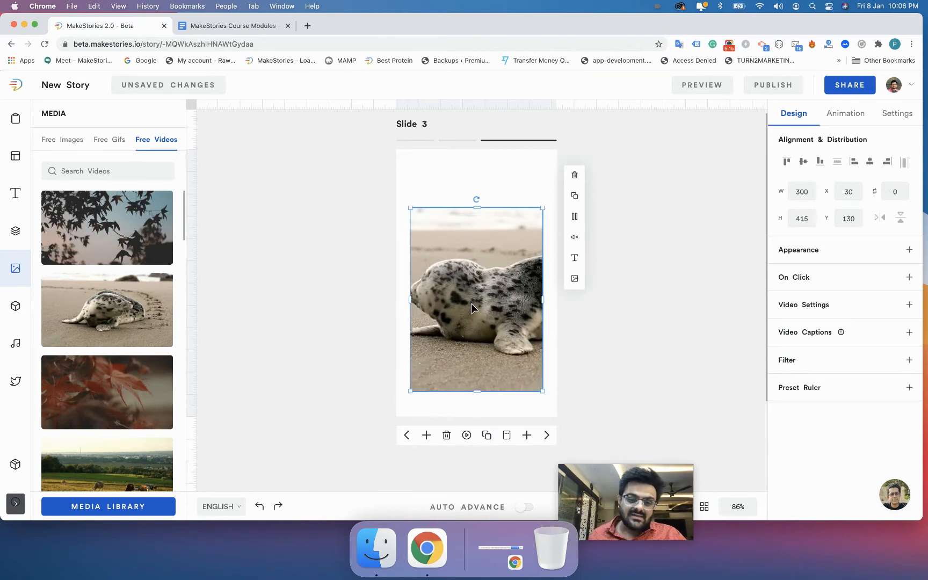
Shift the seal video left inside its frame, then select and delete it.
{"action": "double_click", "coordinate": [471, 304]}
{"action": "left_click_drag", "start_coordinate": [512, 307], "coordinate": [454, 305]}
{"action": "left_click", "coordinate": [346, 317]}
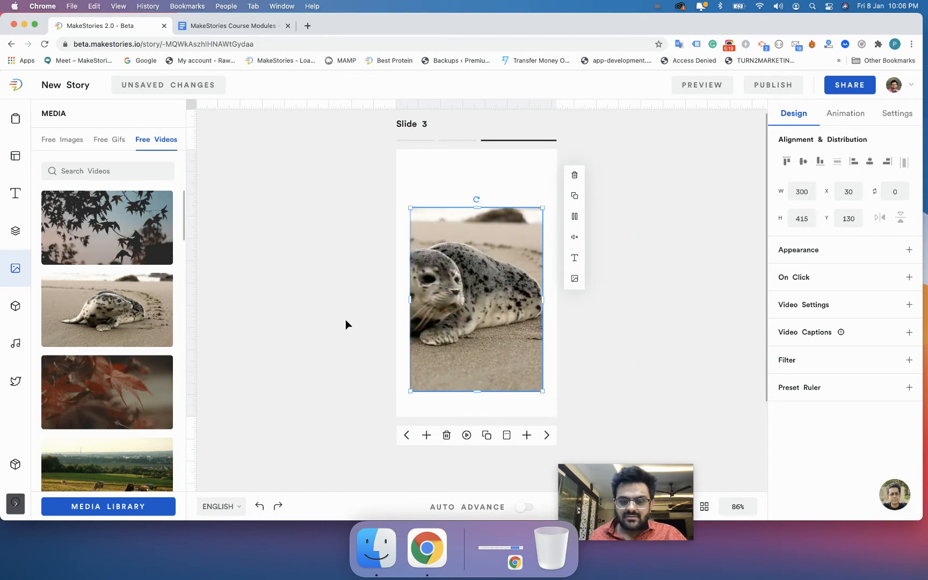
{"action": "left_click", "coordinate": [349, 308]}
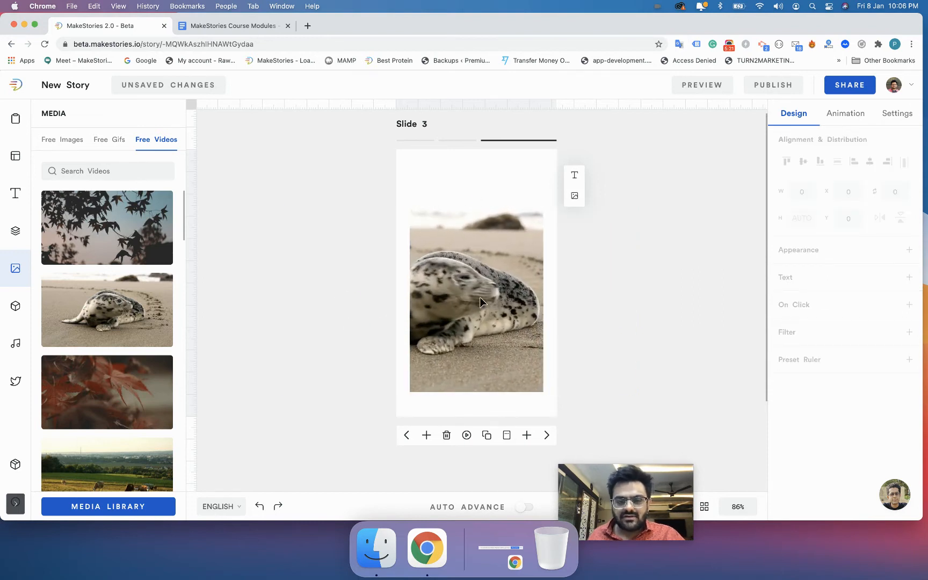
{"action": "left_click_drag", "start_coordinate": [480, 298], "coordinate": [480, 290]}
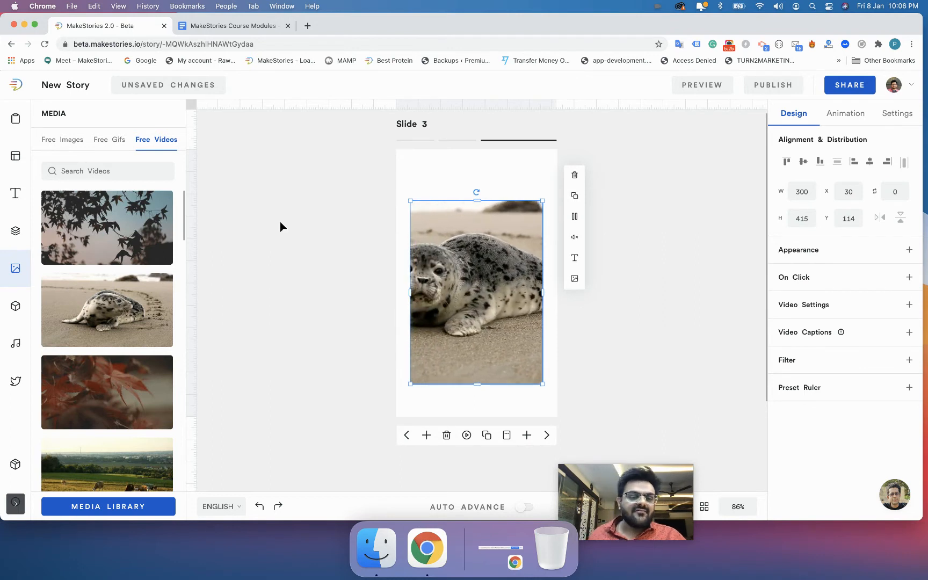
{"action": "key", "text": "Delete"}
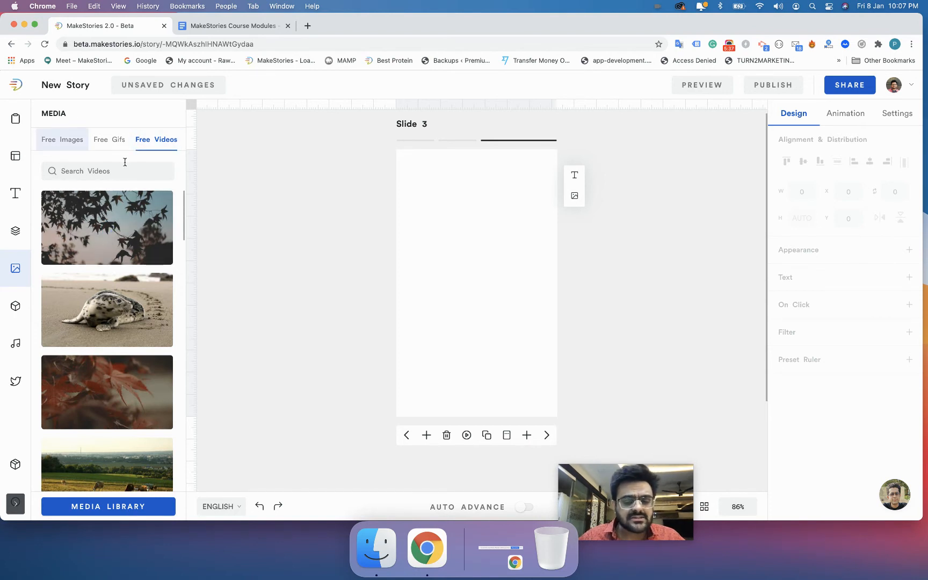
Browse the free Videos, Gifs and Images in the full media library, then return to the editor.
{"action": "left_click", "coordinate": [131, 513]}
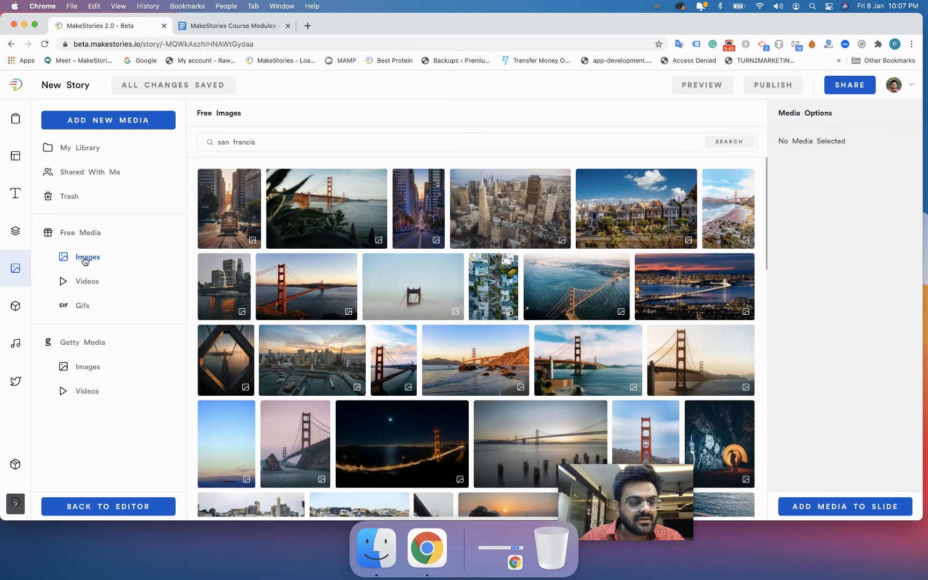
{"action": "left_click", "coordinate": [84, 285]}
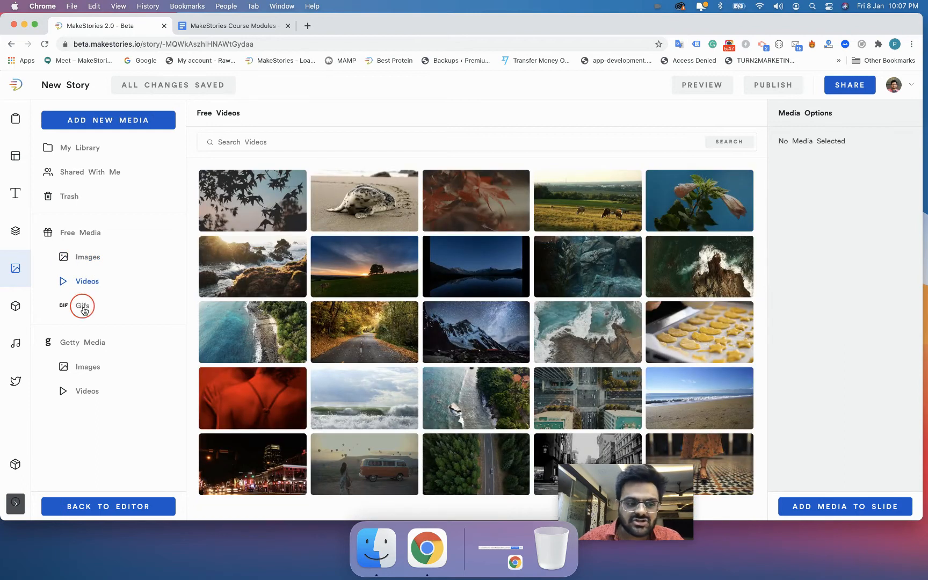
{"action": "left_click", "coordinate": [83, 309]}
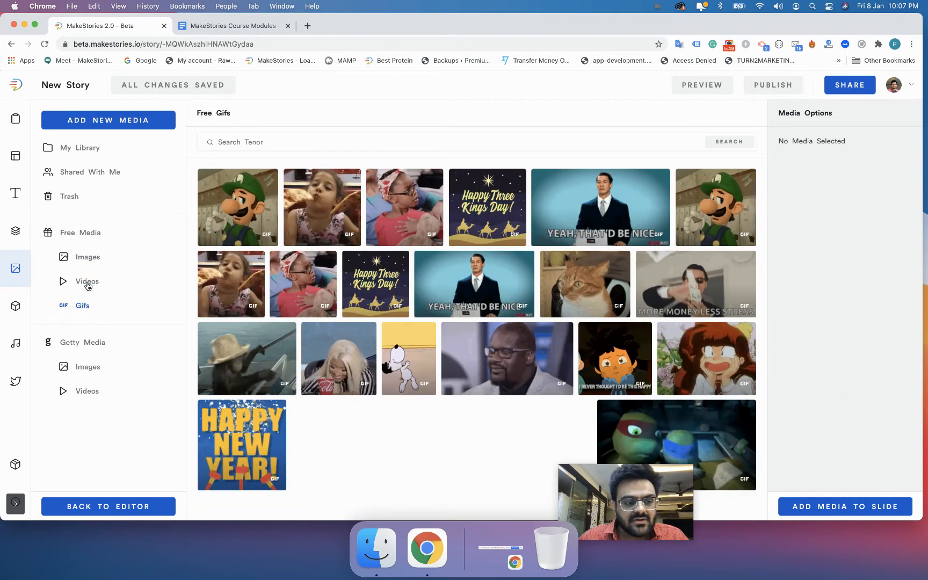
{"action": "left_click", "coordinate": [88, 286]}
{"action": "left_click", "coordinate": [86, 259]}
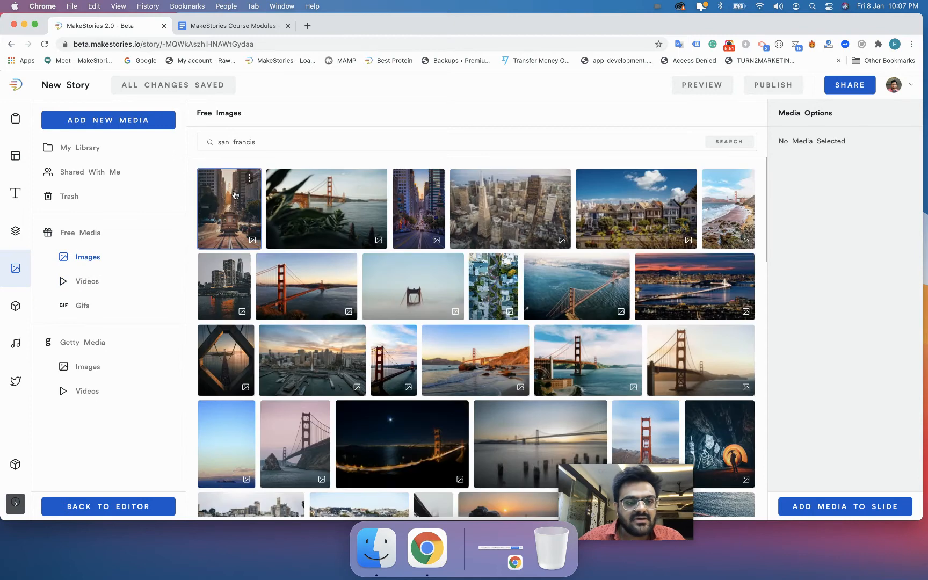
{"action": "left_click", "coordinate": [146, 509]}
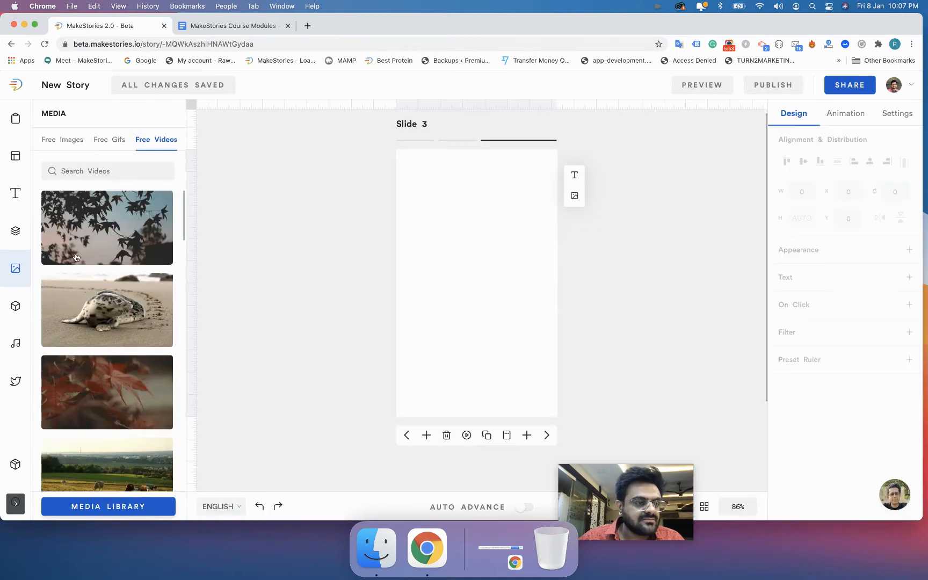
Reopen the full media library on free images and clear the previous search query.
{"action": "left_click", "coordinate": [63, 141]}
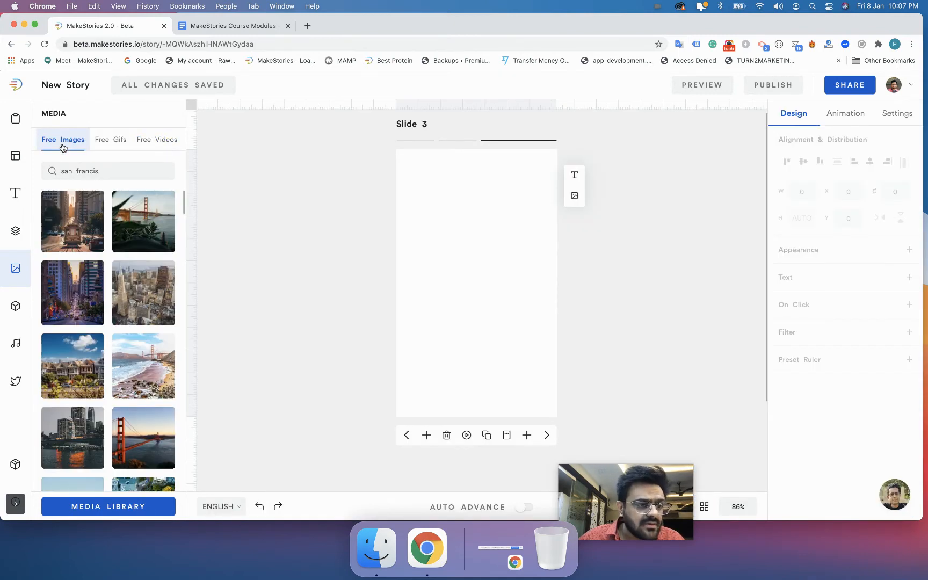
{"action": "left_click", "coordinate": [110, 507]}
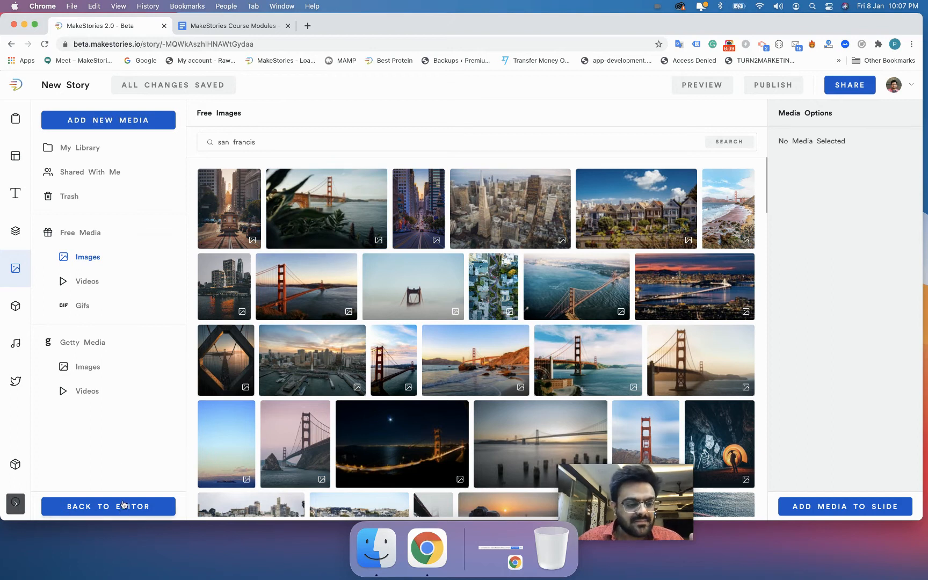
{"action": "triple_click", "coordinate": [242, 139]}
{"action": "key", "text": "BackSpace"}
{"action": "left_click", "coordinate": [89, 506]}
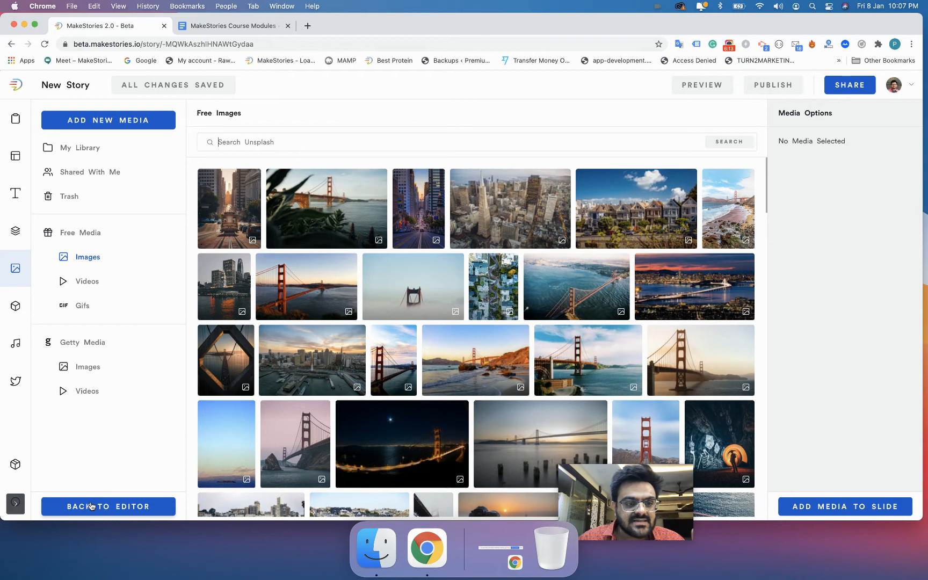
{"action": "left_click", "coordinate": [86, 506]}
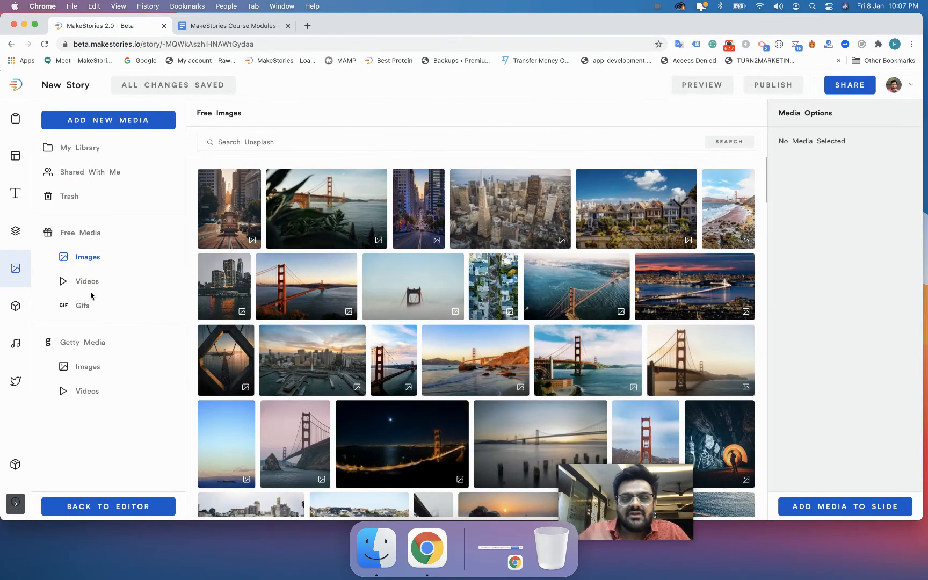
Show My Library's folders and uploads, trying Oldest sort before returning to Latest.
{"action": "left_click", "coordinate": [59, 150]}
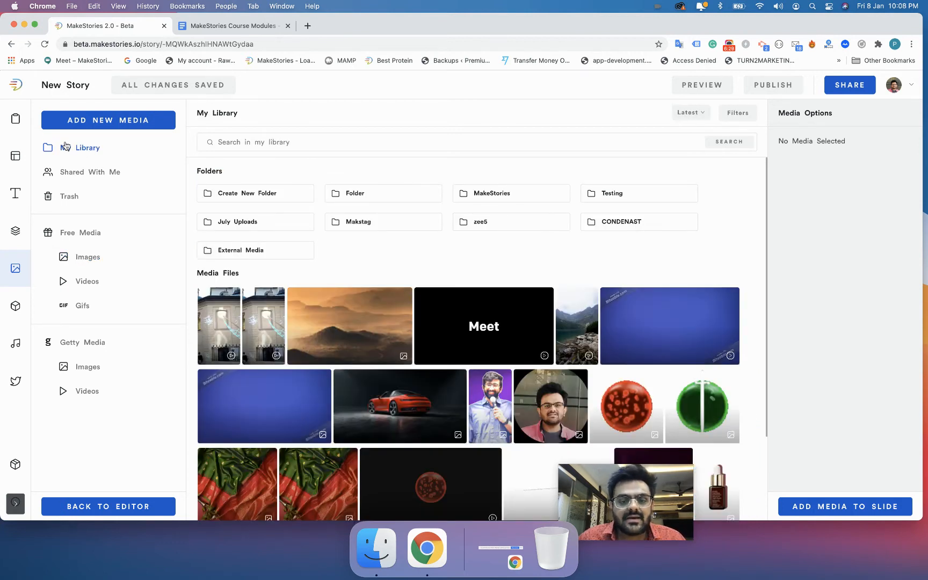
{"action": "scroll", "coordinate": [338, 336], "scroll_direction": "down", "scroll_amount": 1}
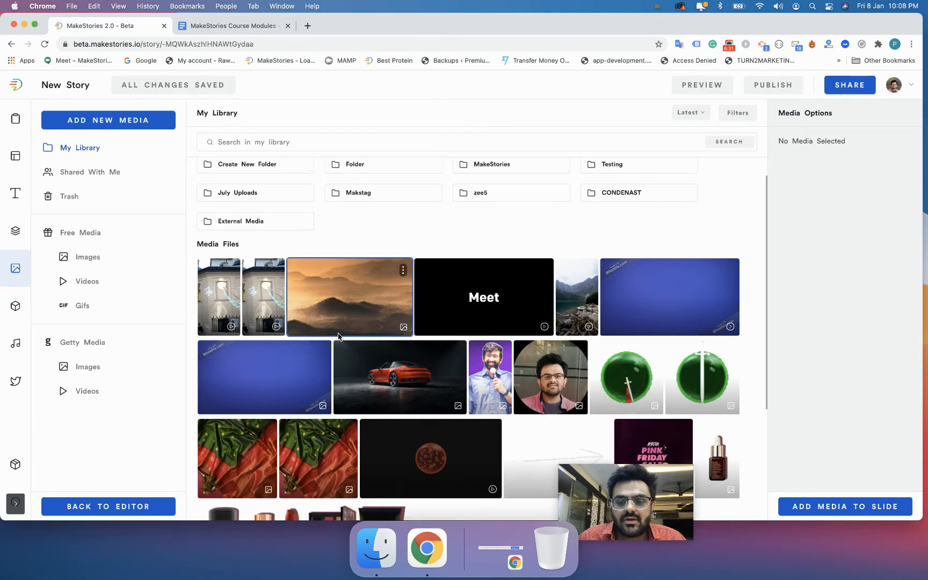
{"action": "scroll", "coordinate": [338, 335], "scroll_direction": "down", "scroll_amount": 6}
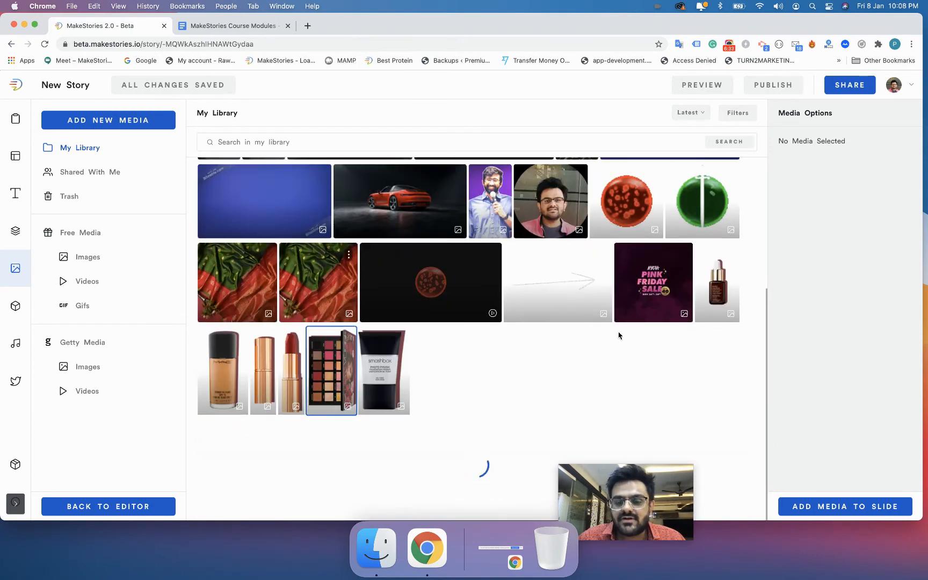
{"action": "left_click_drag", "start_coordinate": [629, 507], "coordinate": [859, 460]}
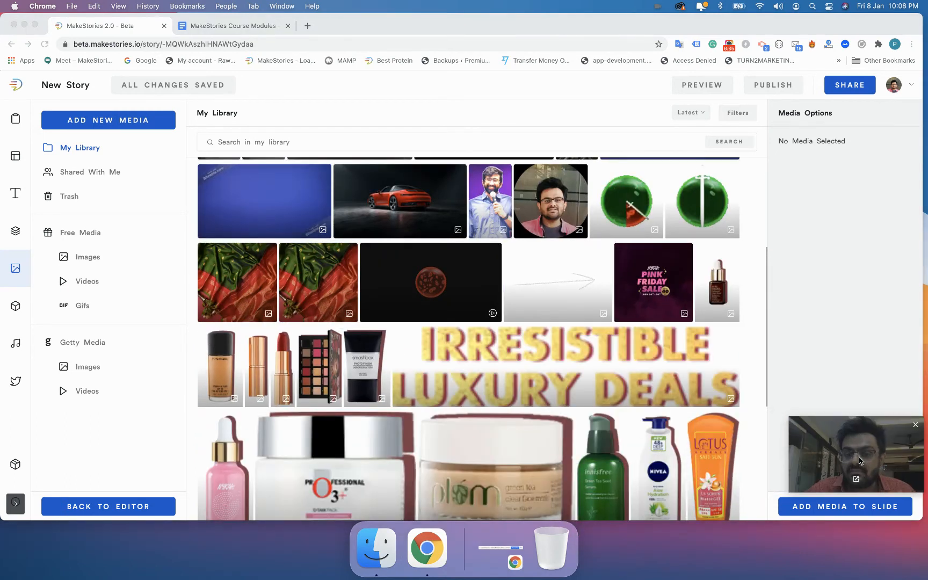
{"action": "scroll", "coordinate": [715, 325], "scroll_direction": "up", "scroll_amount": 7}
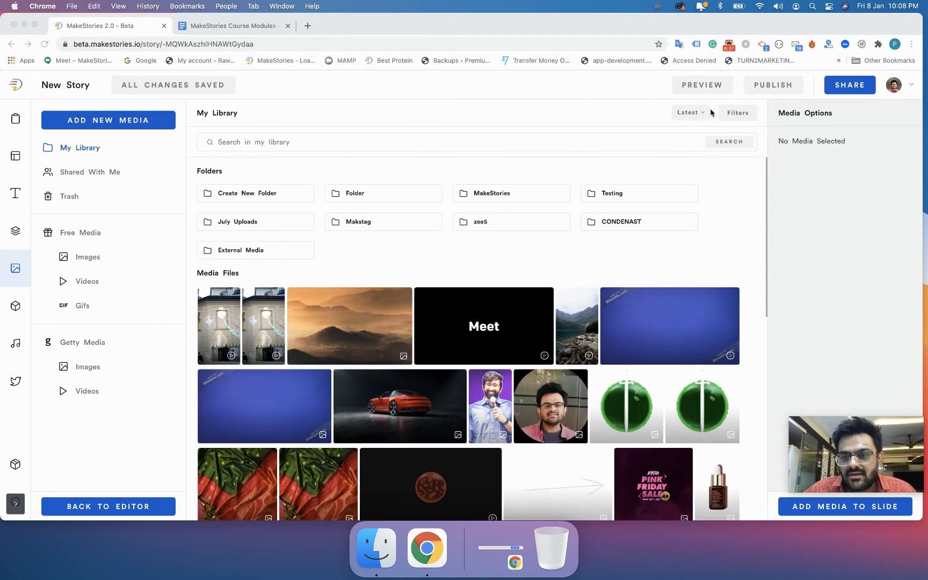
{"action": "left_click", "coordinate": [689, 113]}
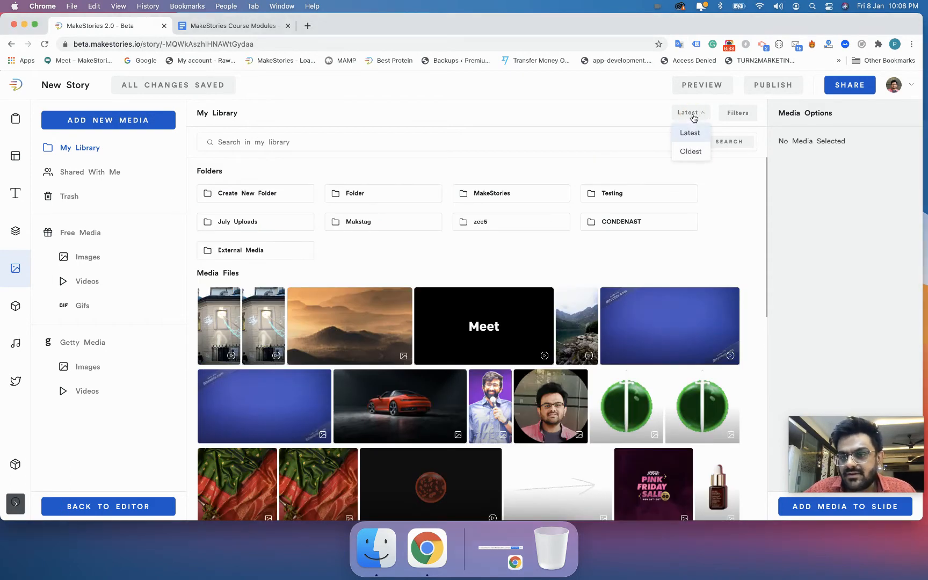
{"action": "left_click", "coordinate": [692, 151]}
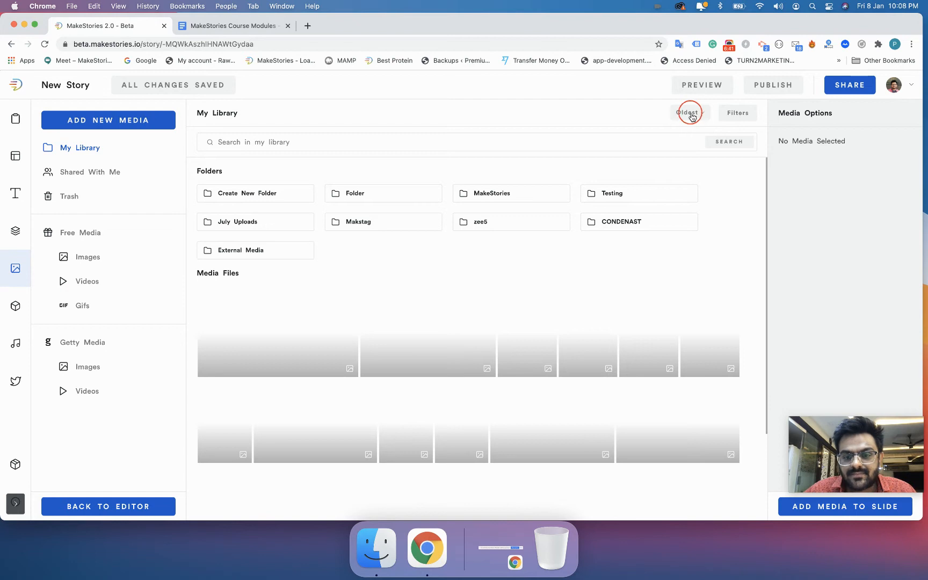
{"action": "left_click", "coordinate": [692, 116]}
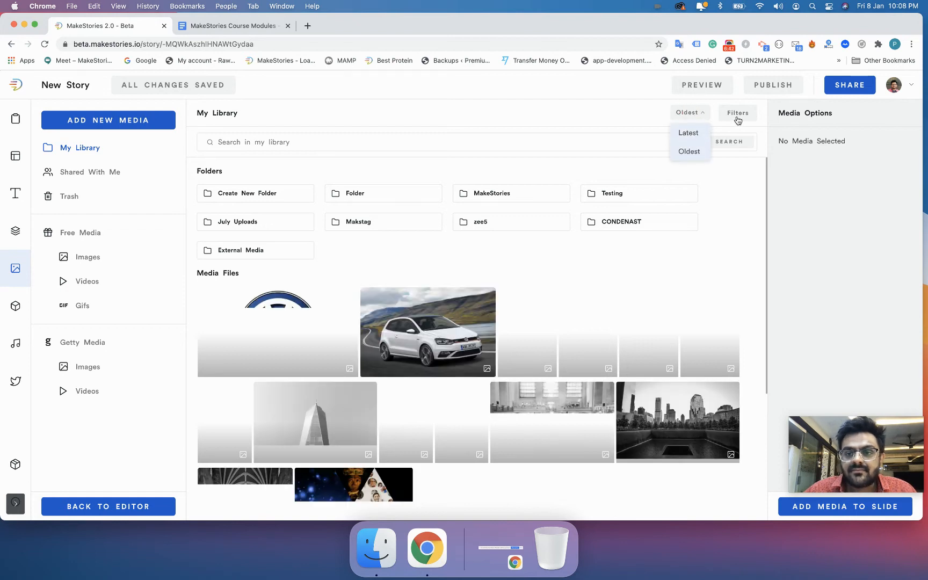
{"action": "left_click", "coordinate": [707, 130]}
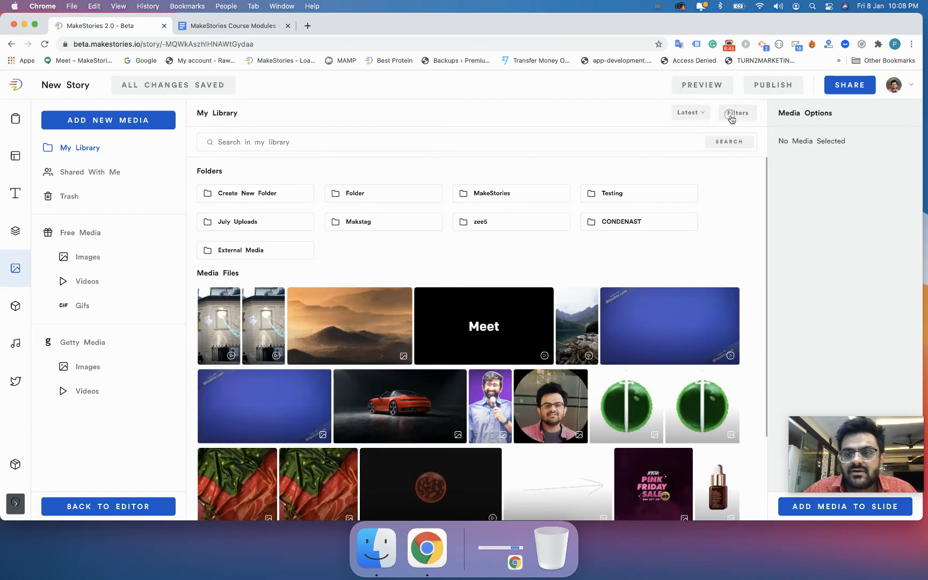
Try the Image and Video filters, then clear them and close Filters.
{"action": "left_click", "coordinate": [730, 114]}
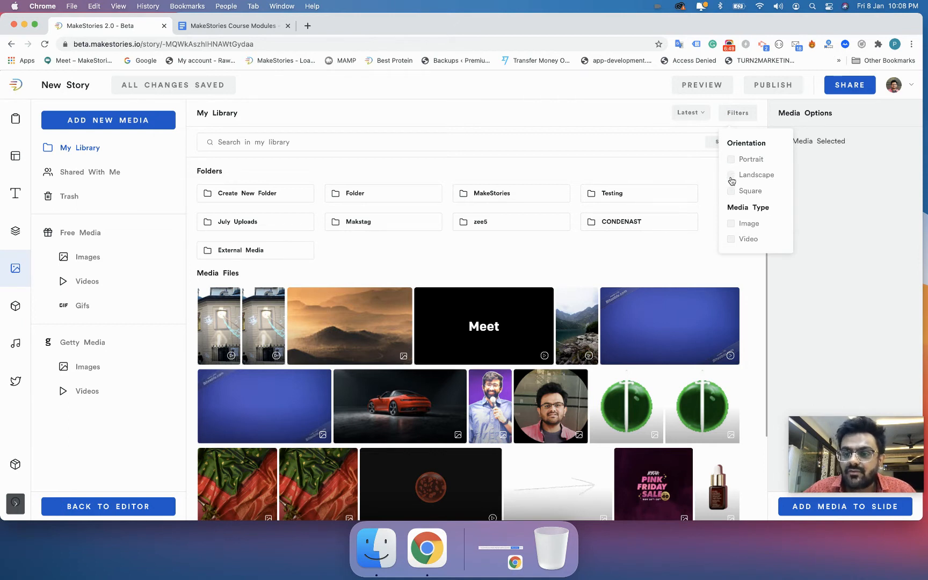
{"action": "left_click", "coordinate": [733, 225]}
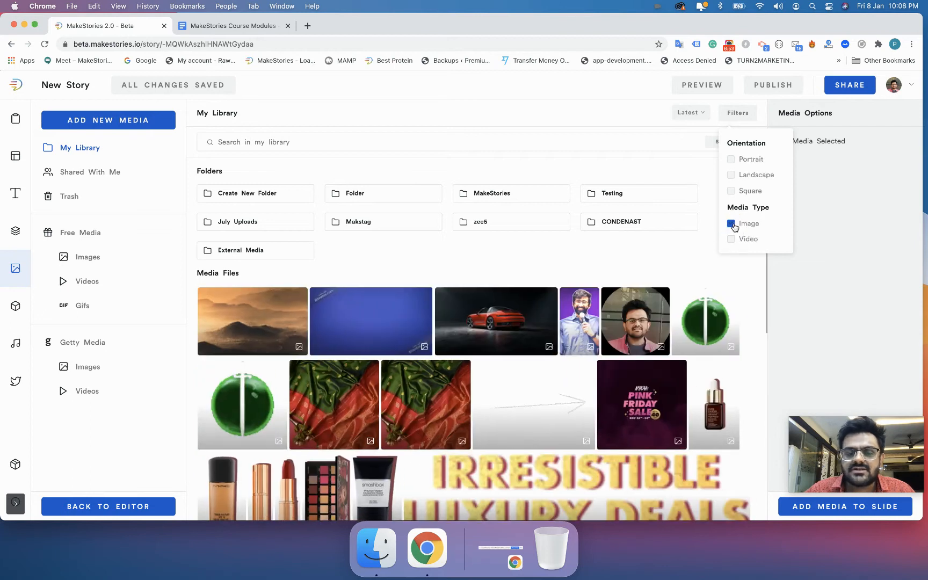
{"action": "left_click", "coordinate": [732, 225]}
{"action": "left_click", "coordinate": [732, 240]}
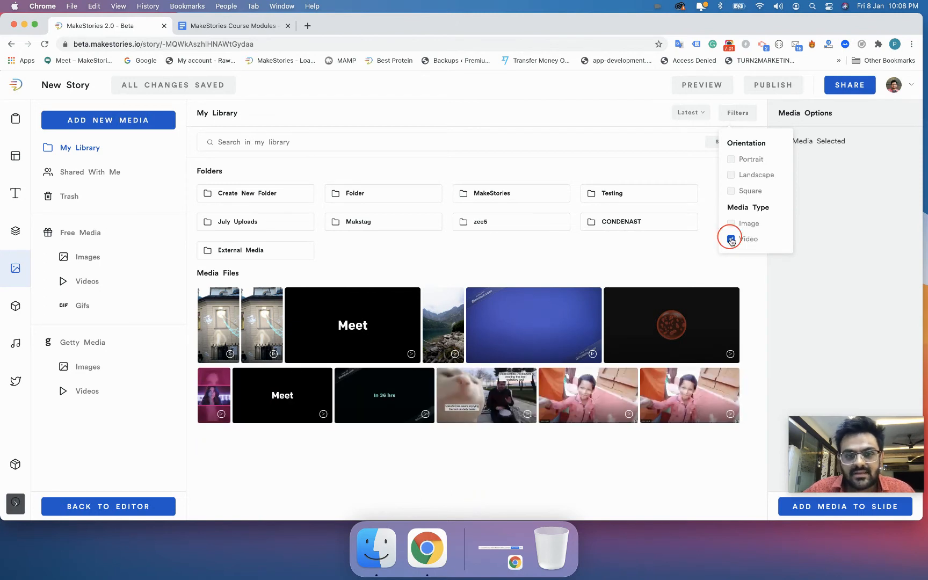
{"action": "left_click", "coordinate": [731, 240]}
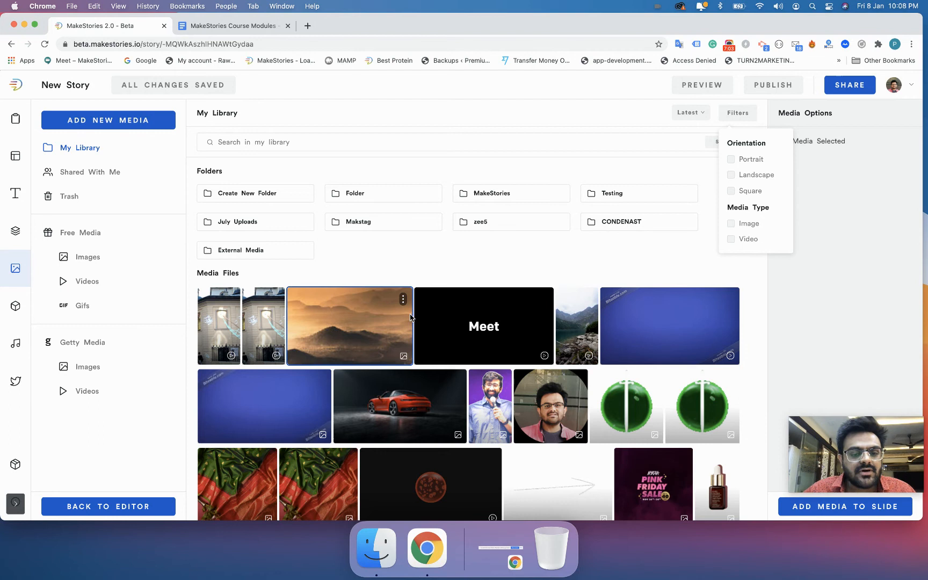
{"action": "left_click", "coordinate": [476, 255]}
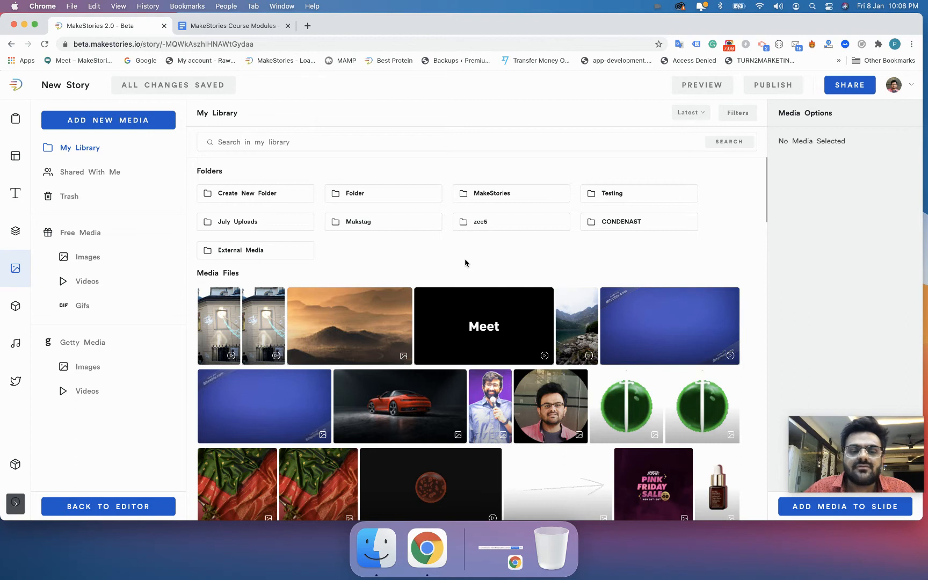
{"action": "mouse_move", "coordinate": [406, 308]}
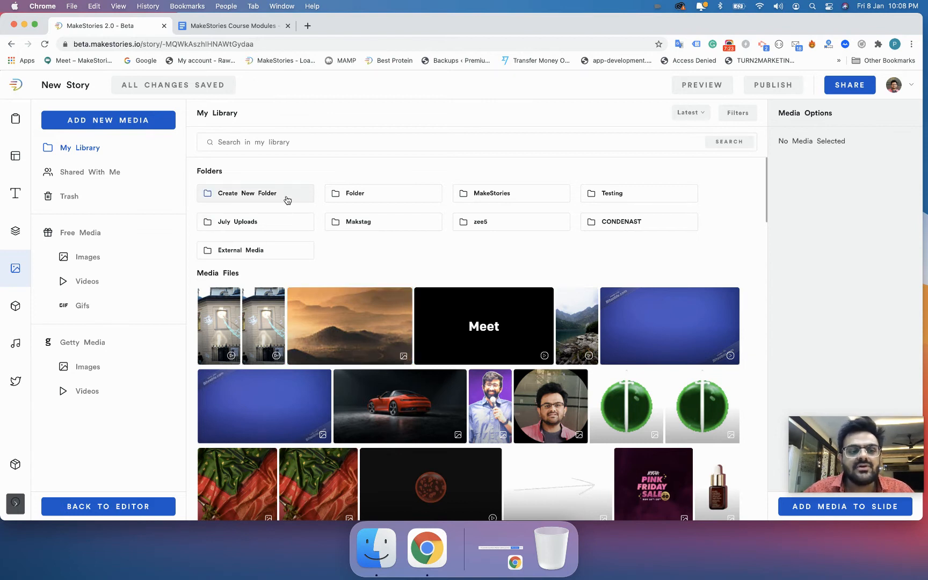
Create a new My Library folder called 'Lesson No 10'.
{"action": "left_click", "coordinate": [253, 192]}
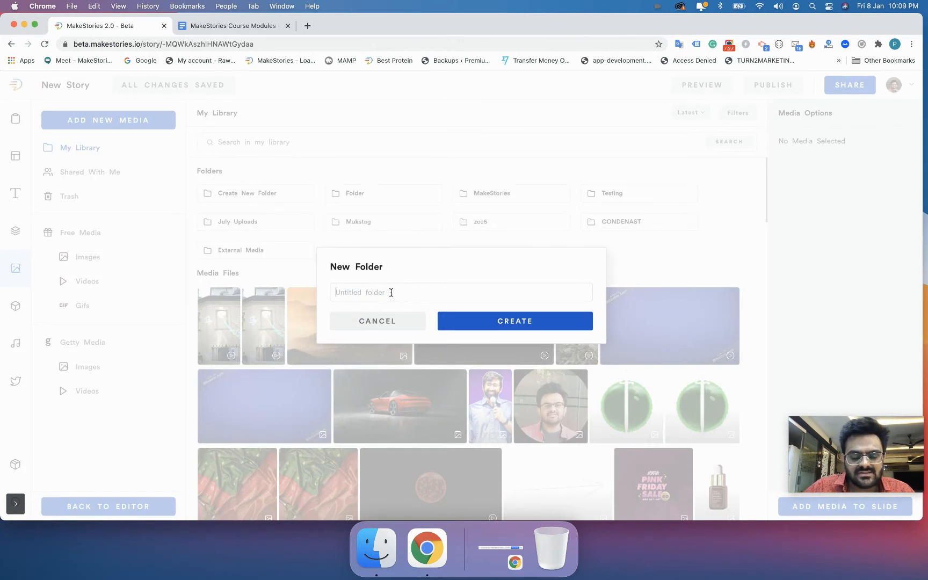
{"action": "type", "text": "Lesson No 10"}
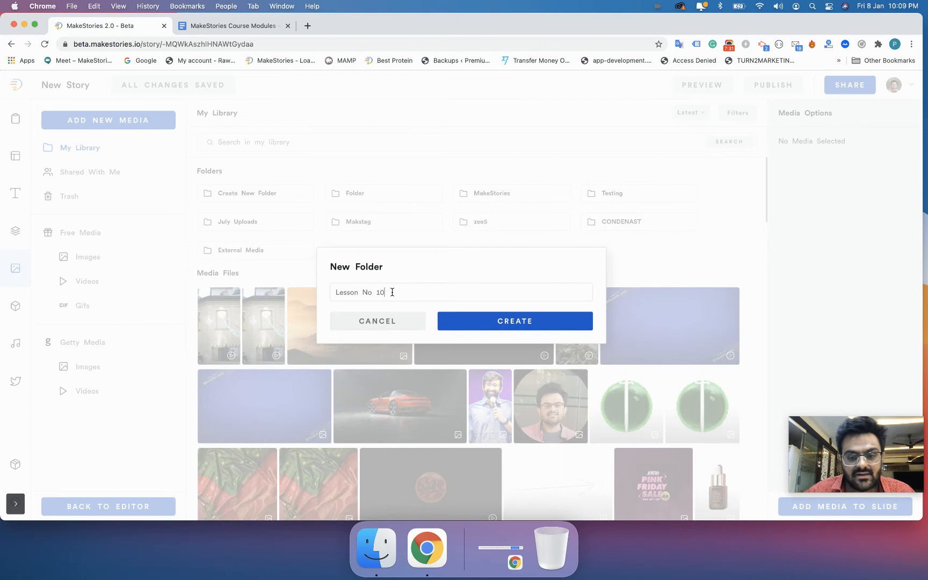
{"action": "left_click", "coordinate": [484, 333]}
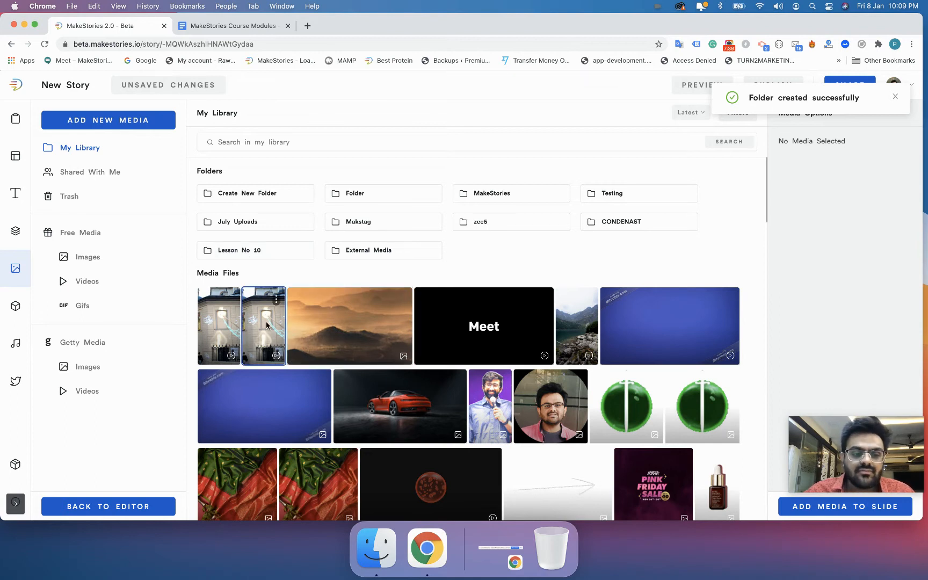
Drag the second library image into Lesson No 10, check it inside, then return to My Library.
{"action": "left_click_drag", "start_coordinate": [265, 320], "coordinate": [254, 255]}
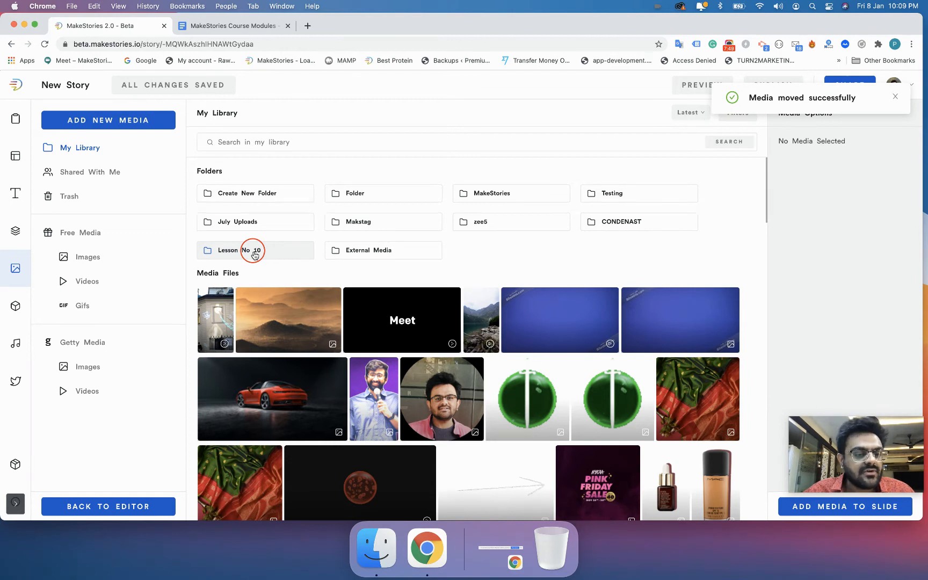
{"action": "left_click", "coordinate": [253, 252]}
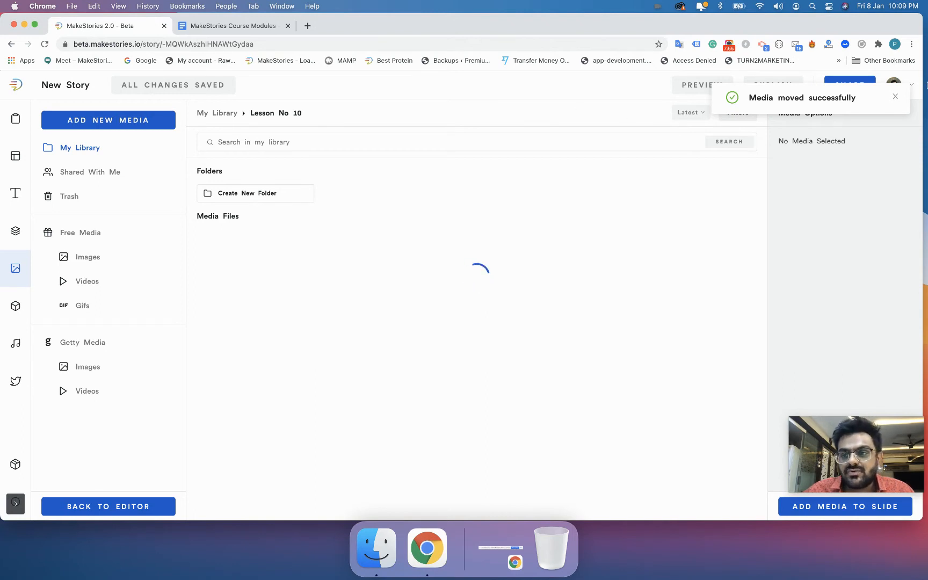
{"action": "left_click", "coordinate": [896, 96]}
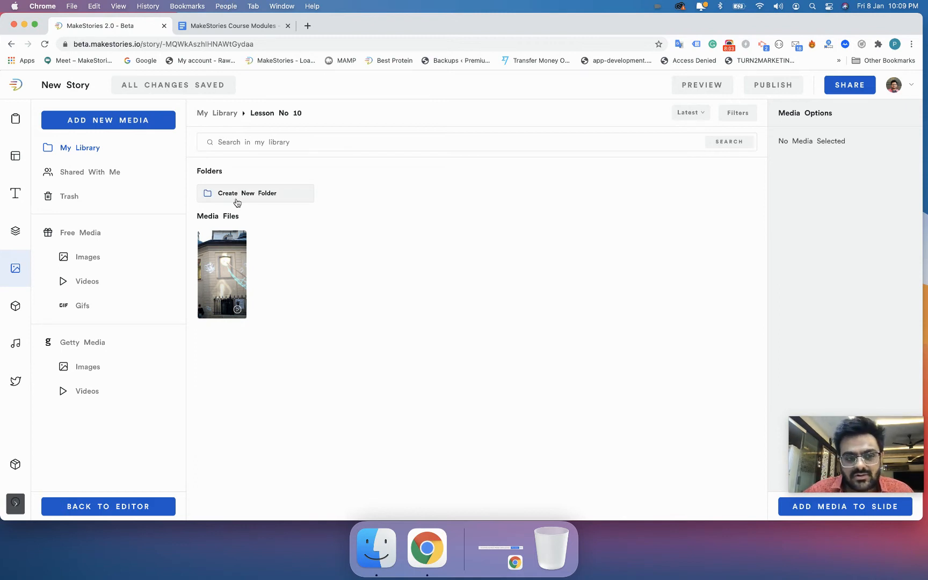
{"action": "left_click", "coordinate": [228, 116]}
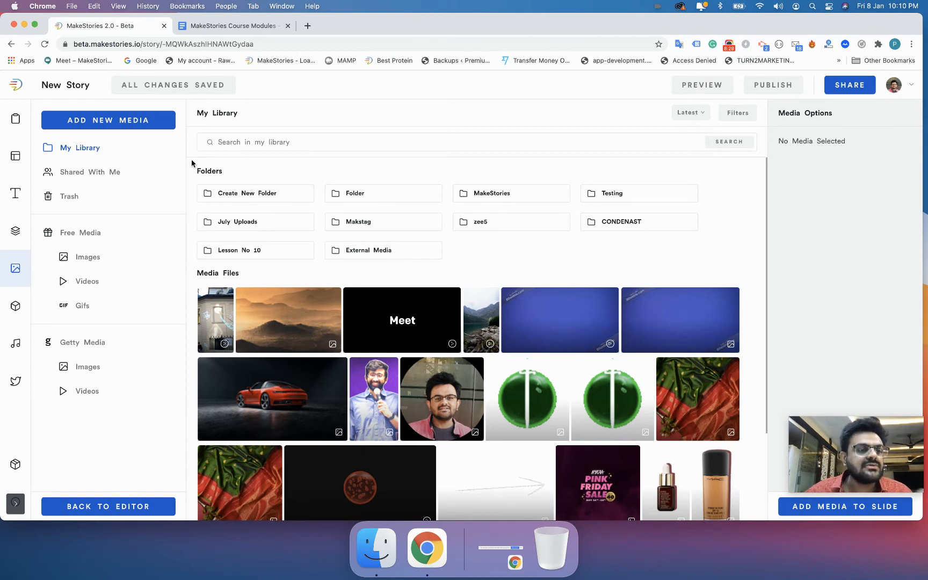
Start adding an image by URL, and load makestories.io in a new browser tab.
{"action": "left_click", "coordinate": [147, 124]}
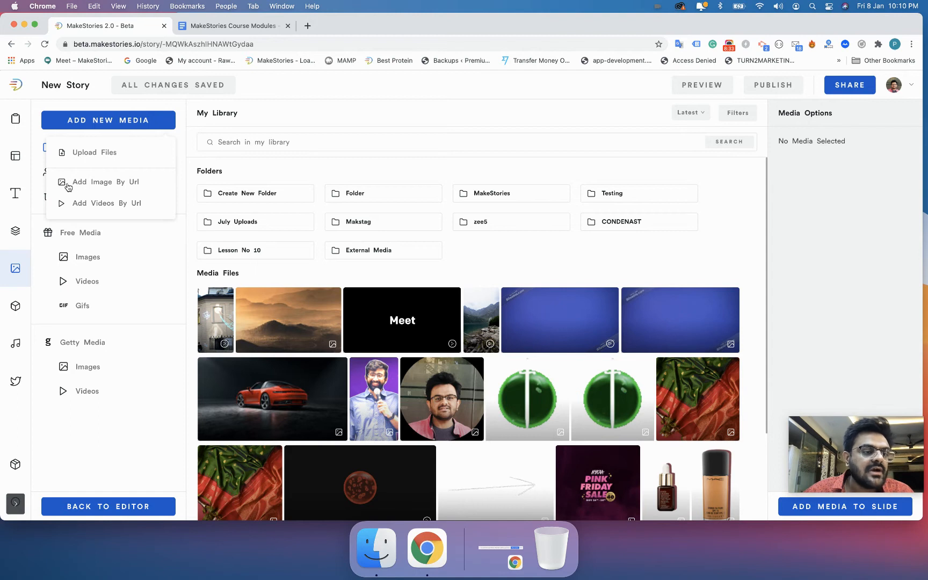
{"action": "left_click", "coordinate": [106, 184]}
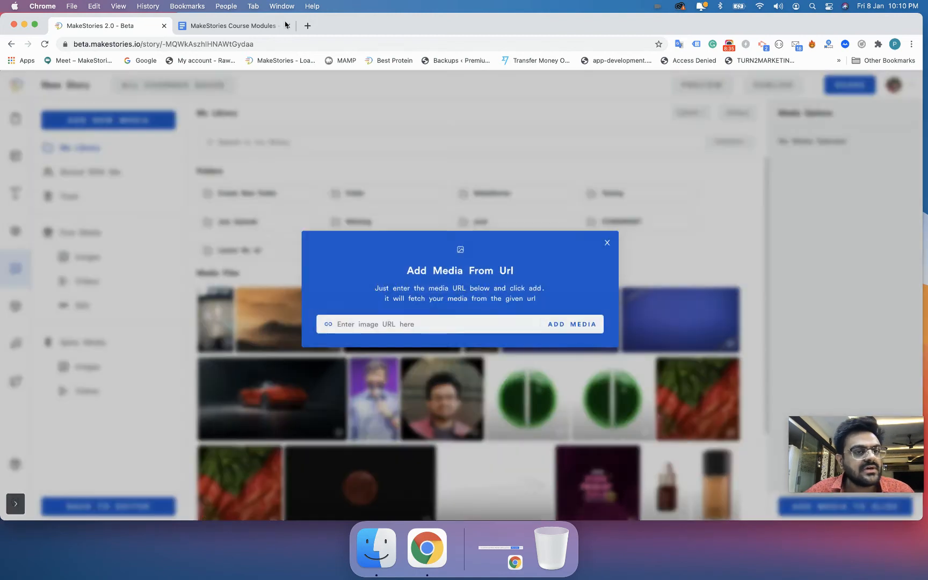
{"action": "left_click", "coordinate": [308, 26]}
{"action": "type", "text": "makest"}
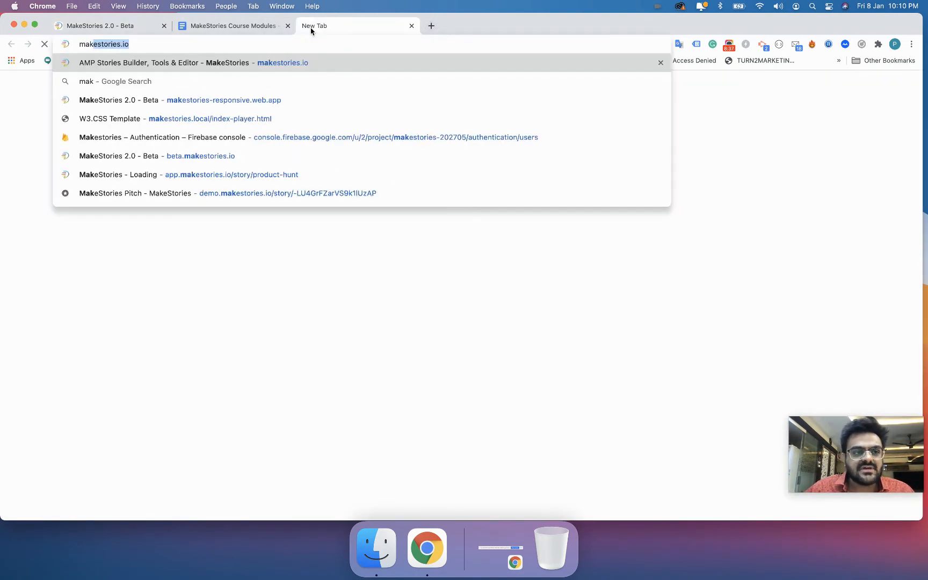
{"action": "key", "text": "Return"}
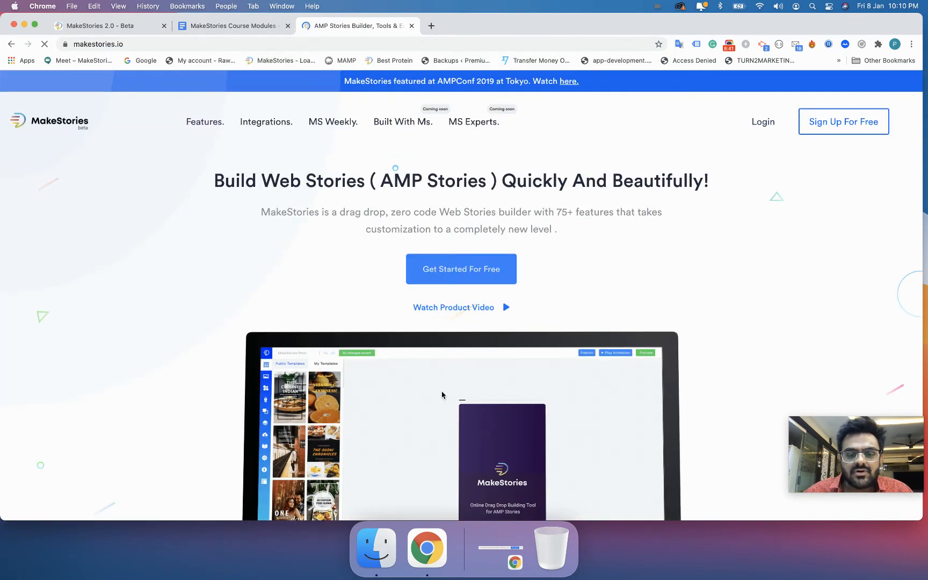
{"action": "scroll", "coordinate": [442, 395], "scroll_direction": "down", "scroll_amount": 5}
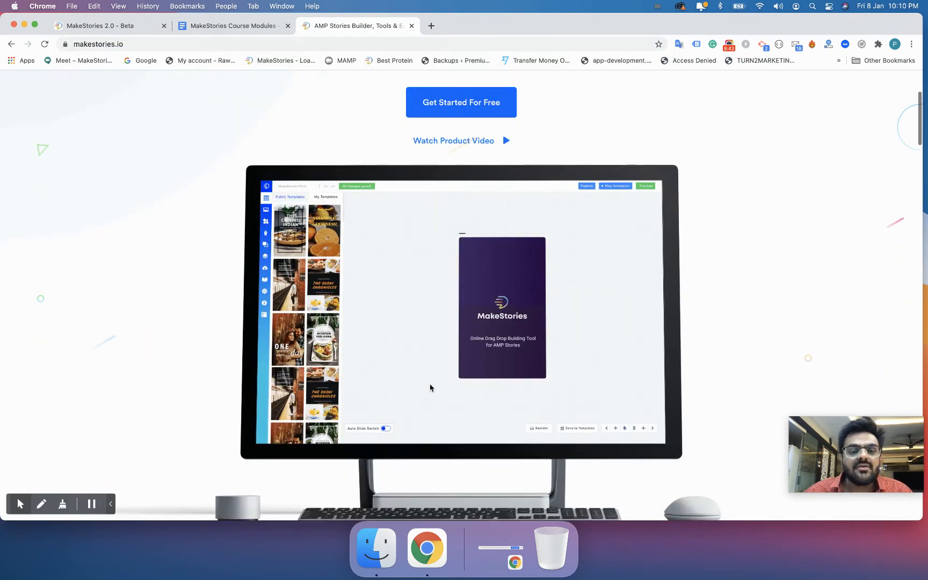
{"action": "scroll", "coordinate": [430, 387], "scroll_direction": "down", "scroll_amount": 2}
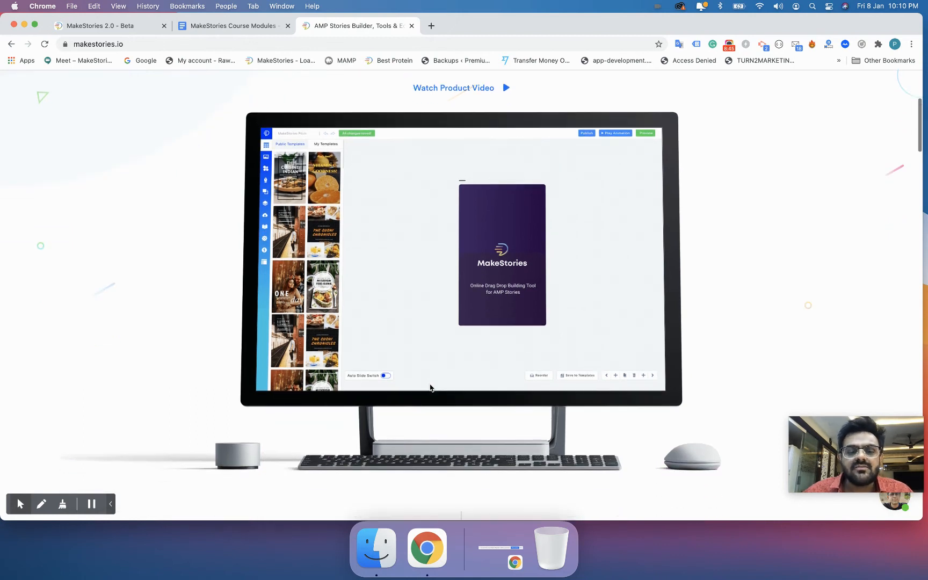
Inspect the makestories.io page and expand its row and column elements in developer tools.
{"action": "right_click", "coordinate": [414, 317]}
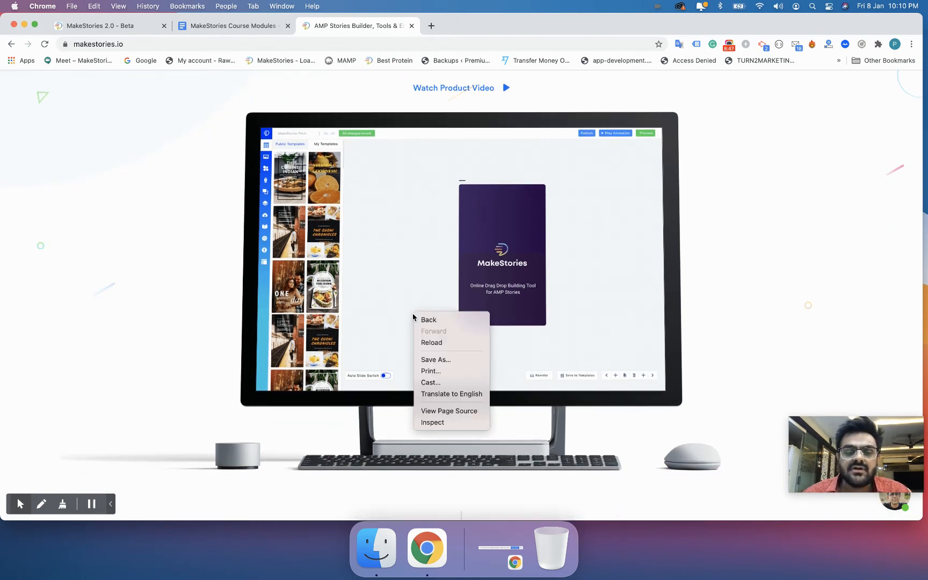
{"action": "left_click", "coordinate": [450, 426]}
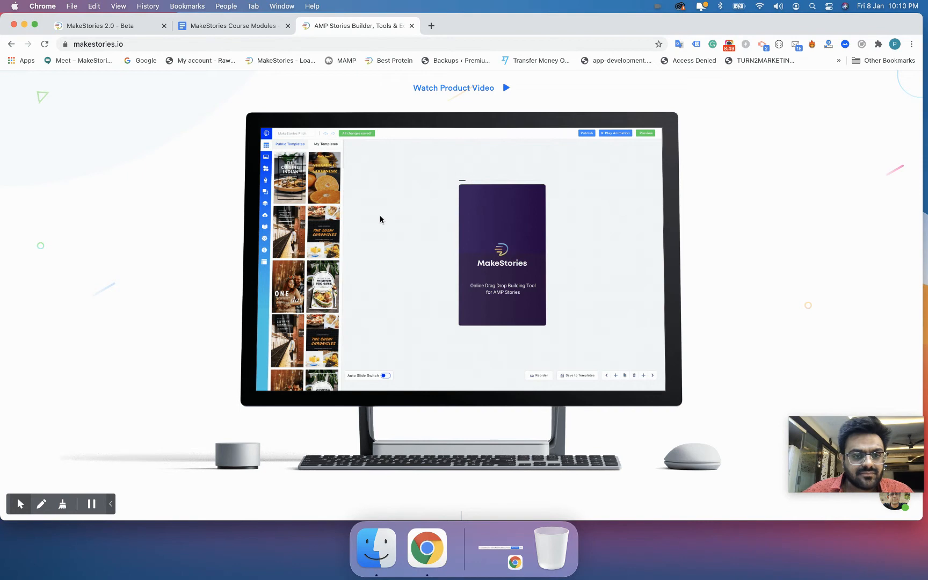
{"action": "left_click_drag", "start_coordinate": [350, 37], "coordinate": [356, 207]}
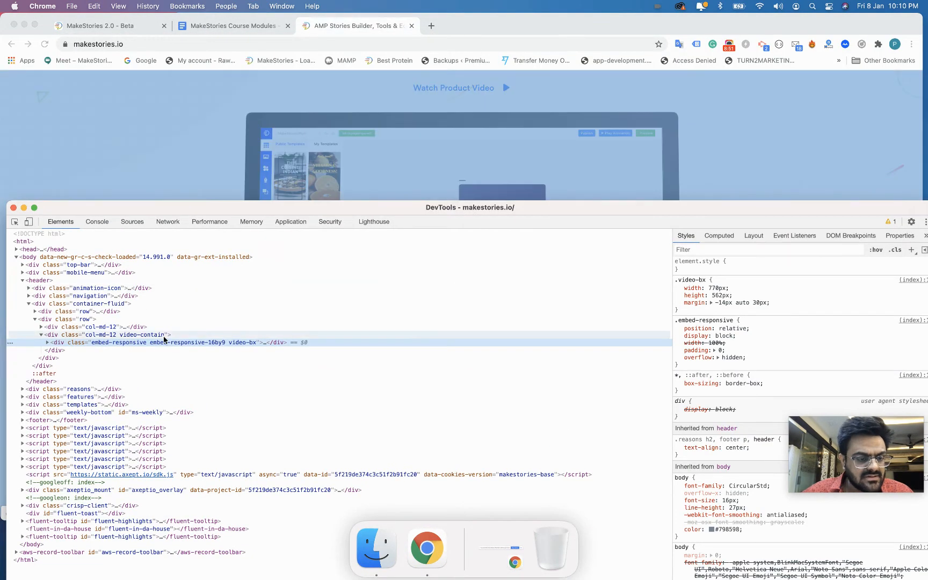
{"action": "left_click", "coordinate": [47, 342]}
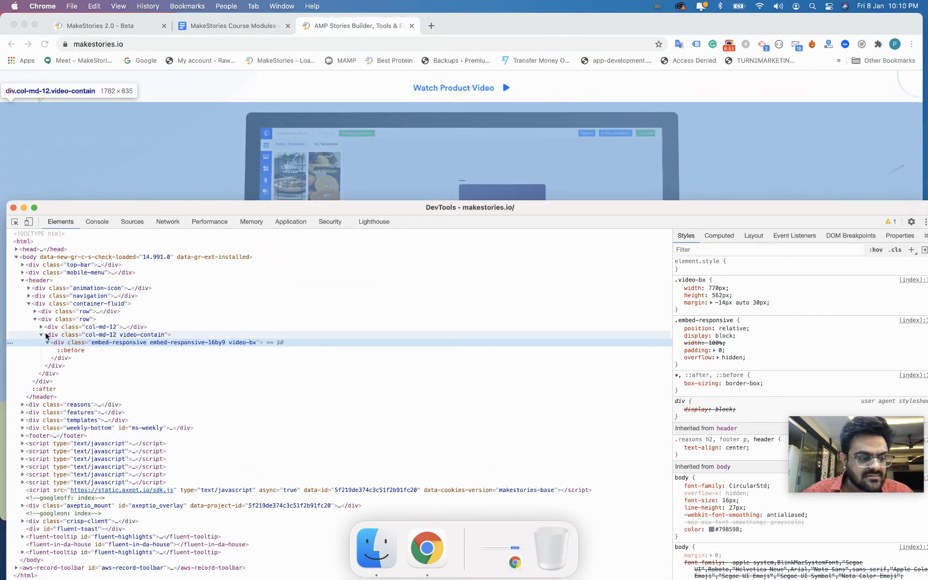
{"action": "left_click", "coordinate": [41, 327]}
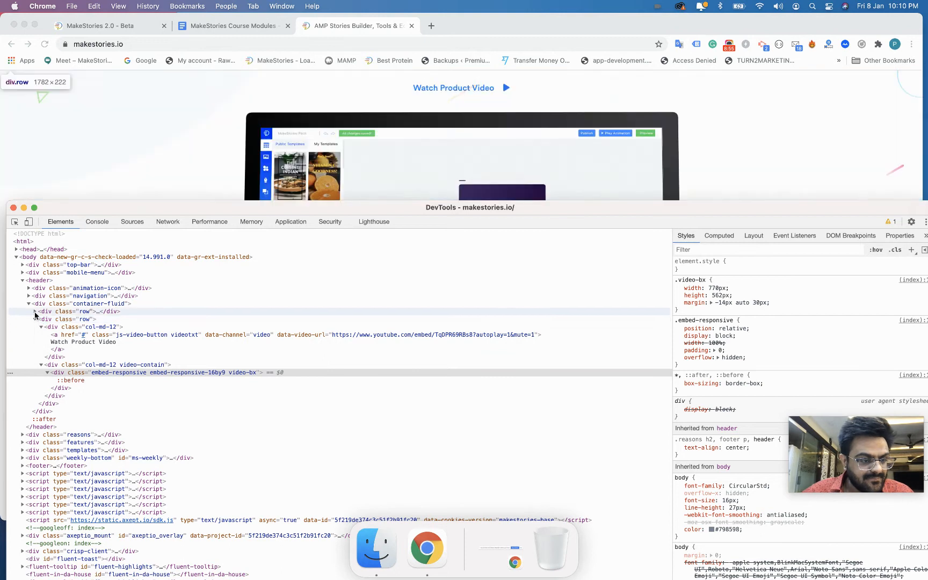
{"action": "left_click", "coordinate": [35, 311]}
{"action": "left_click", "coordinate": [41, 319]}
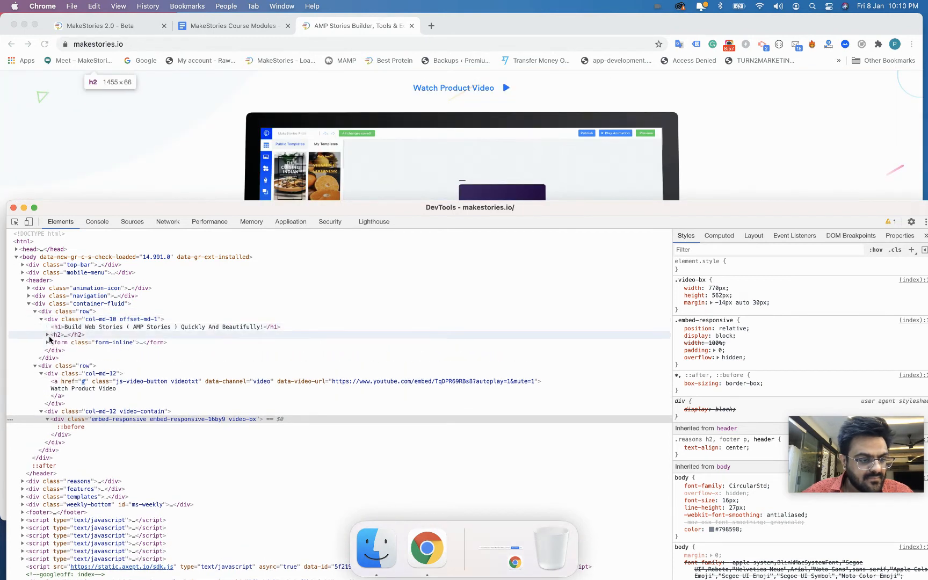
Reload under the Network tab, open laptop.png in its own tab, and select its URL.
{"action": "left_click", "coordinate": [168, 223]}
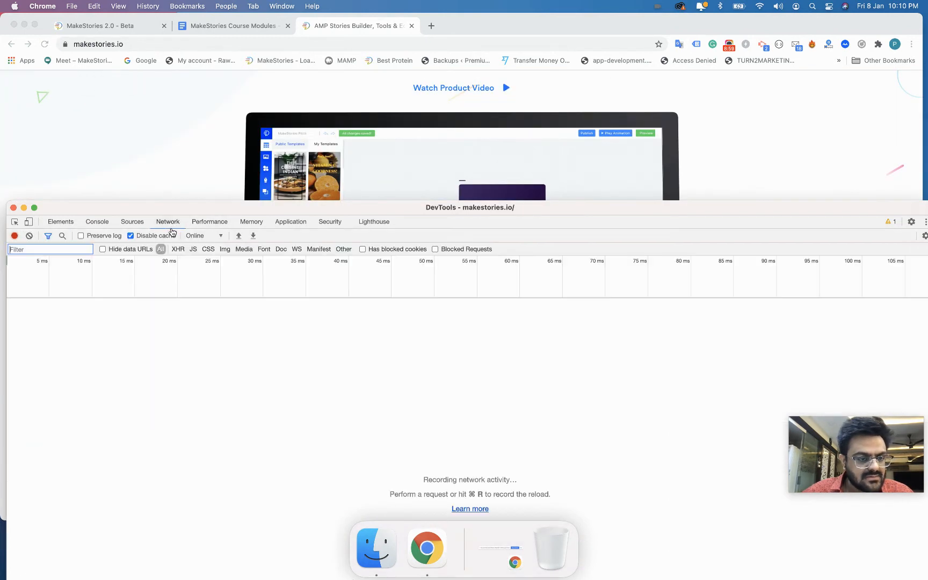
{"action": "key", "text": "super+r"}
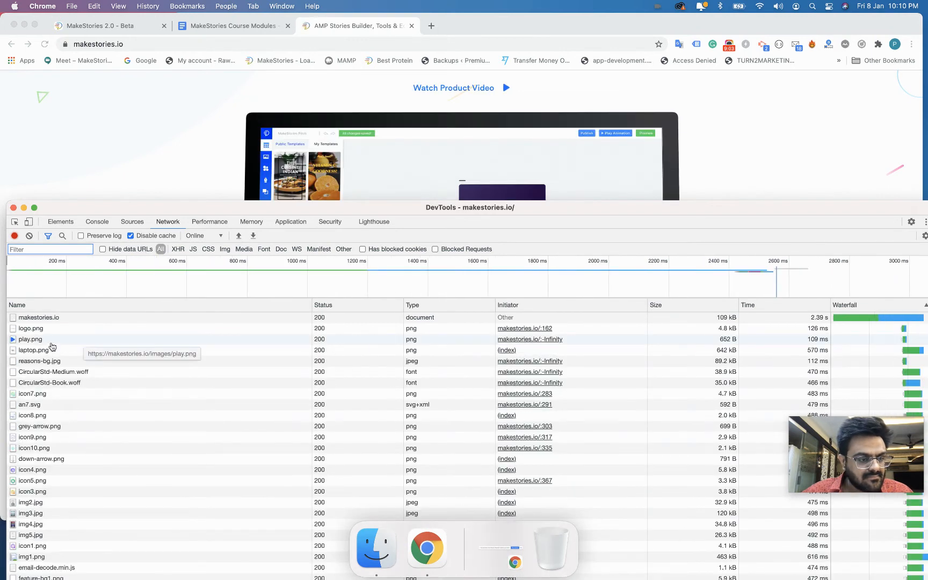
{"action": "scroll", "coordinate": [52, 346], "scroll_direction": "down", "scroll_amount": 2}
{"action": "left_click", "coordinate": [51, 352]}
{"action": "scroll", "coordinate": [57, 328], "scroll_direction": "down", "scroll_amount": 4}
{"action": "scroll", "coordinate": [58, 326], "scroll_direction": "up", "scroll_amount": 6}
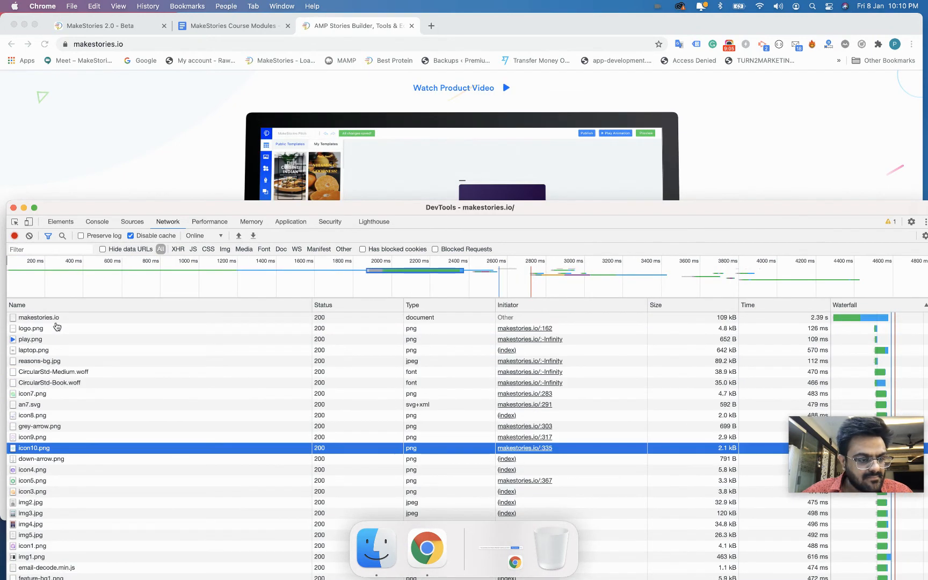
{"action": "left_click", "coordinate": [44, 350]}
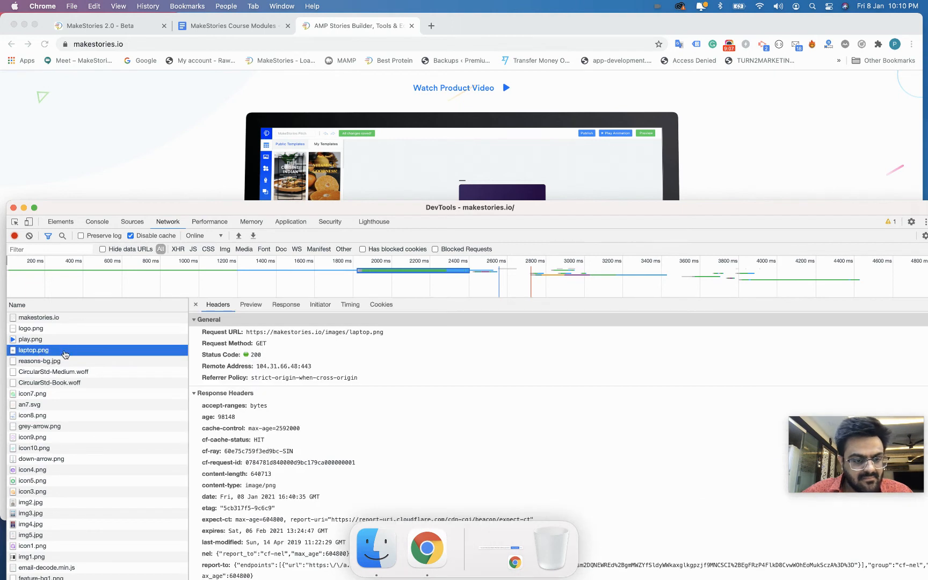
{"action": "right_click", "coordinate": [65, 352]}
{"action": "left_click", "coordinate": [77, 370]}
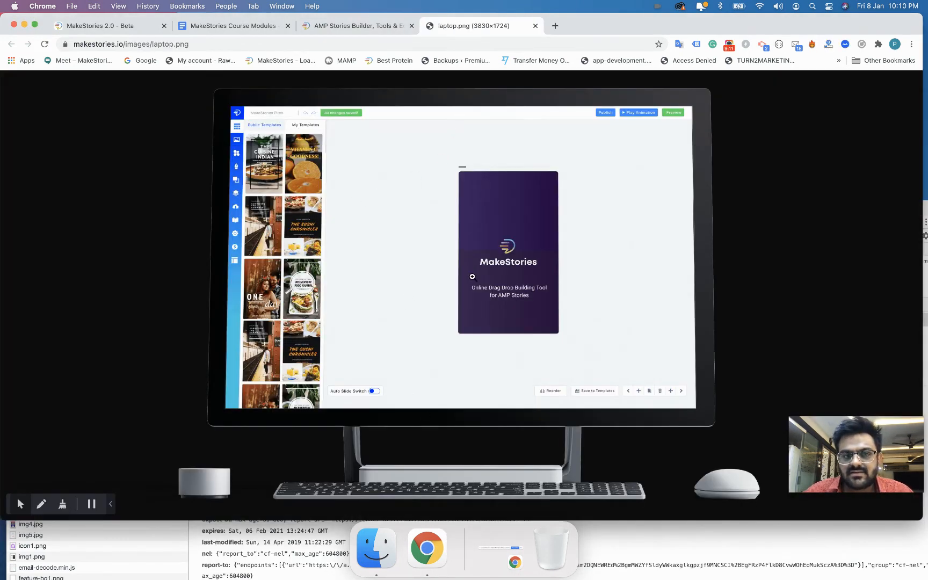
{"action": "left_click_drag", "start_coordinate": [75, 45], "coordinate": [203, 53]}
{"action": "key", "text": "super+c"}
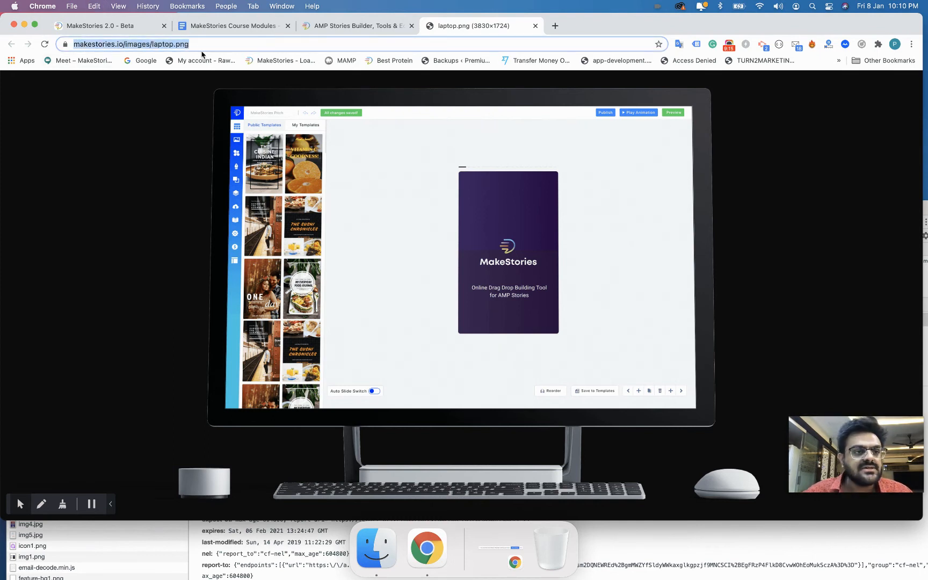
Paste the laptop.png address into MakeStories and add it as media.
{"action": "left_click", "coordinate": [131, 29]}
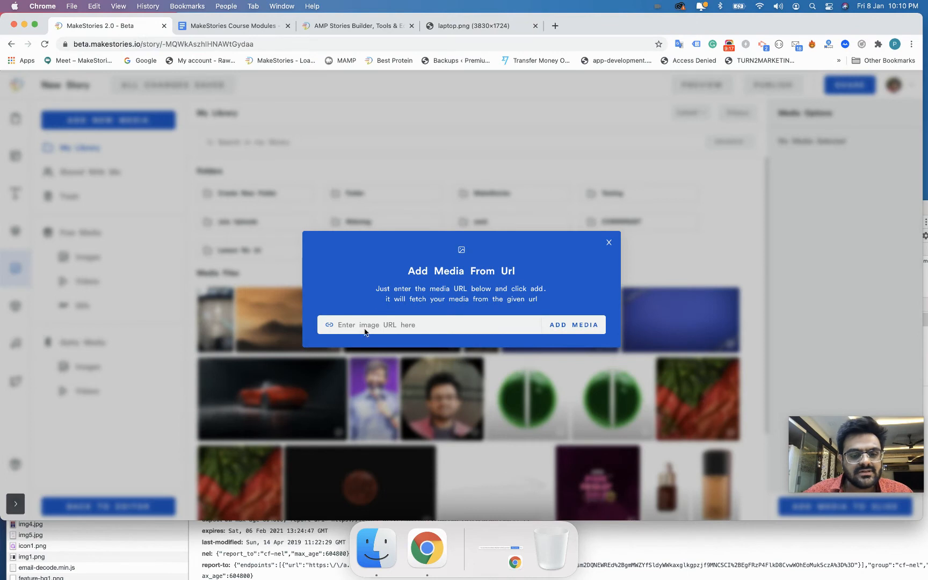
{"action": "left_click", "coordinate": [436, 327]}
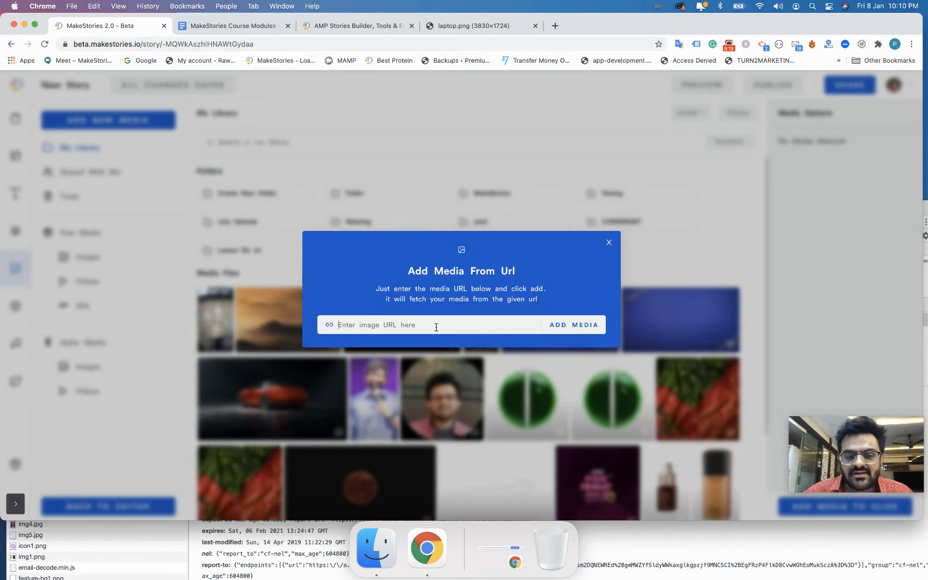
{"action": "key", "text": "super+v"}
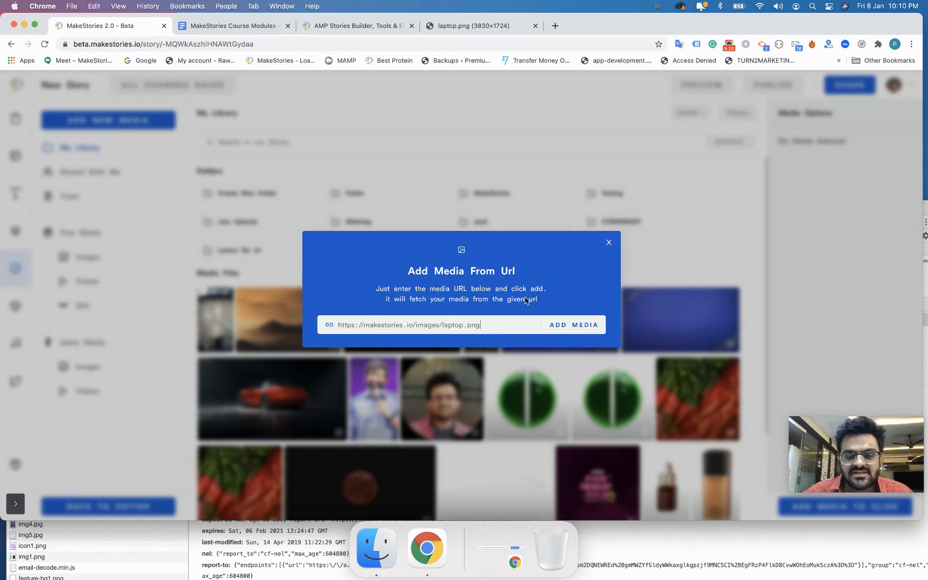
{"action": "left_click", "coordinate": [566, 329]}
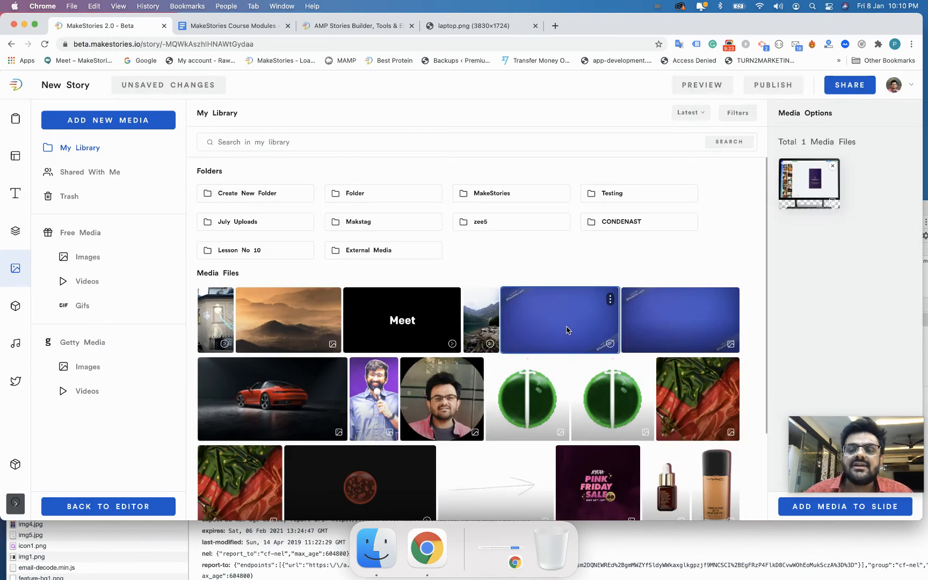
Place the laptop mockup from External Media on Slide 3 and move it down to Y 344.
{"action": "left_click", "coordinate": [390, 256]}
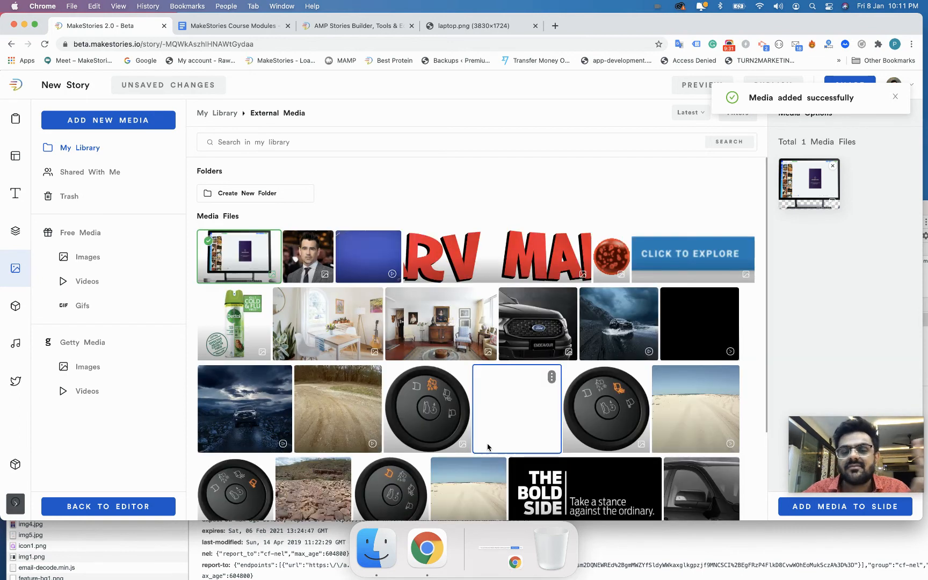
{"action": "left_click_drag", "start_coordinate": [852, 444], "coordinate": [687, 532]}
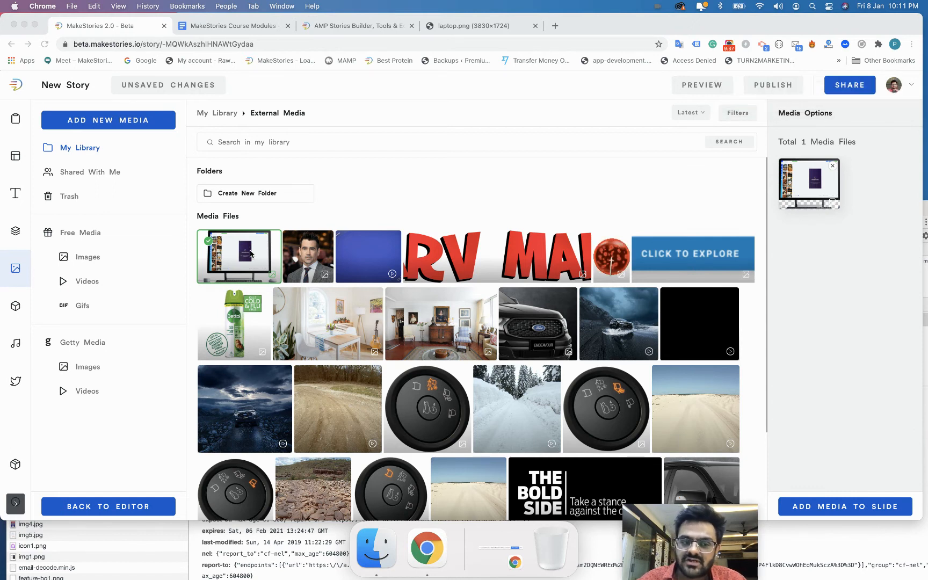
{"action": "left_click", "coordinate": [820, 506]}
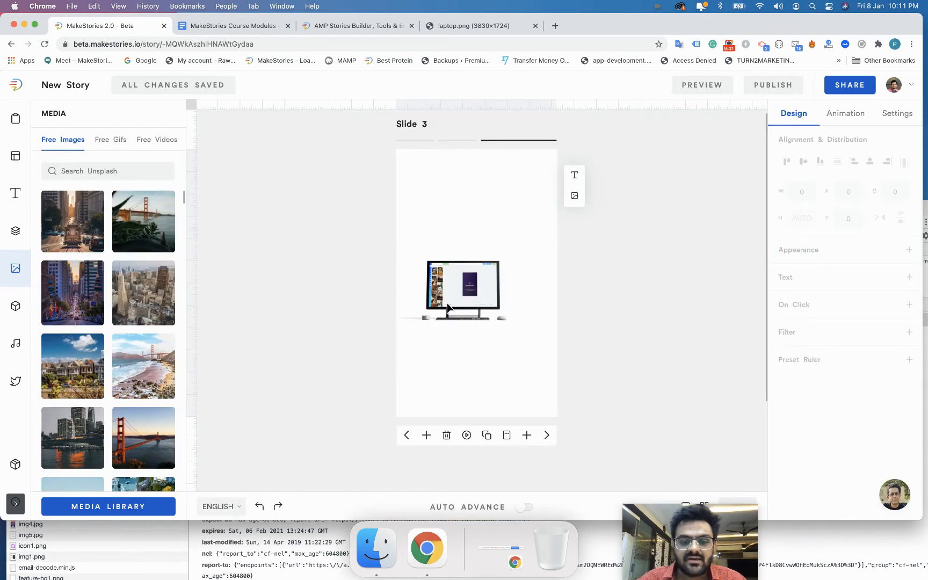
{"action": "left_click", "coordinate": [460, 301]}
{"action": "left_click_drag", "start_coordinate": [465, 305], "coordinate": [461, 346]}
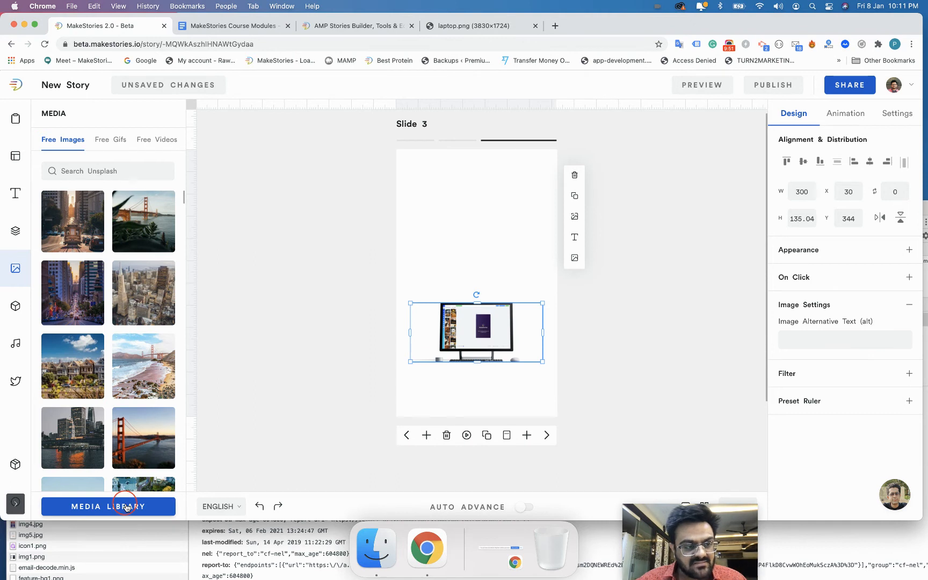
{"action": "left_click", "coordinate": [125, 505]}
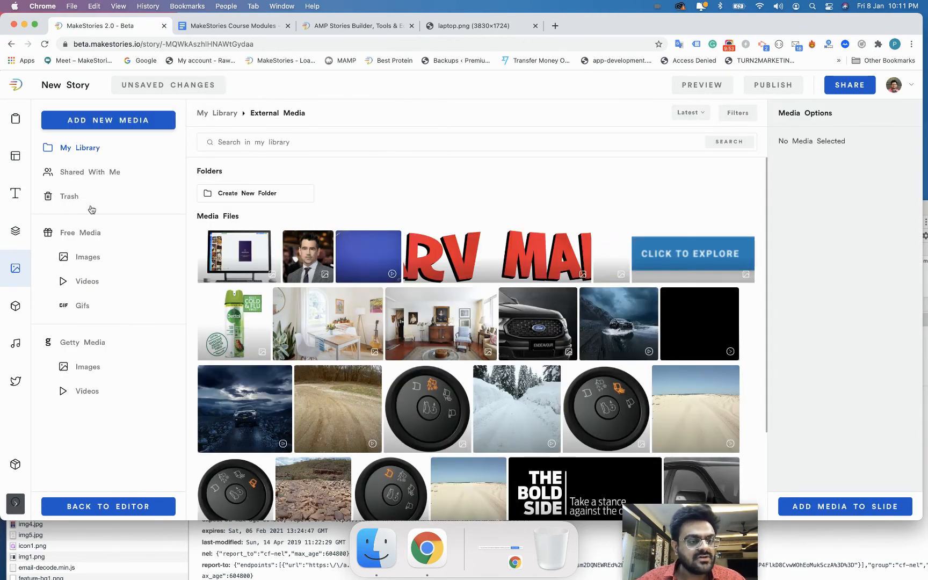
Dismiss the Add Videos By Url form unused and return to the top level of My Library.
{"action": "left_click", "coordinate": [108, 123]}
{"action": "left_click", "coordinate": [109, 123]}
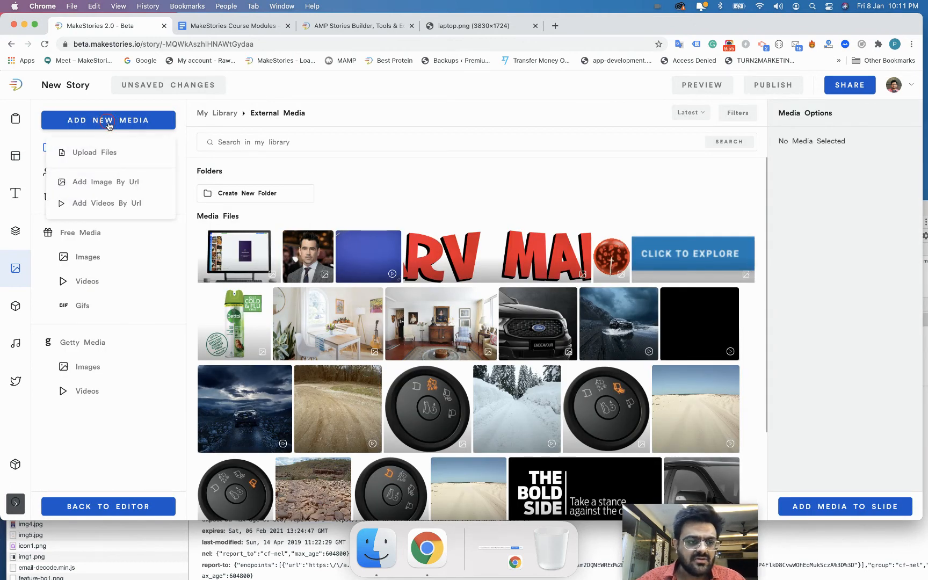
{"action": "left_click", "coordinate": [120, 123]}
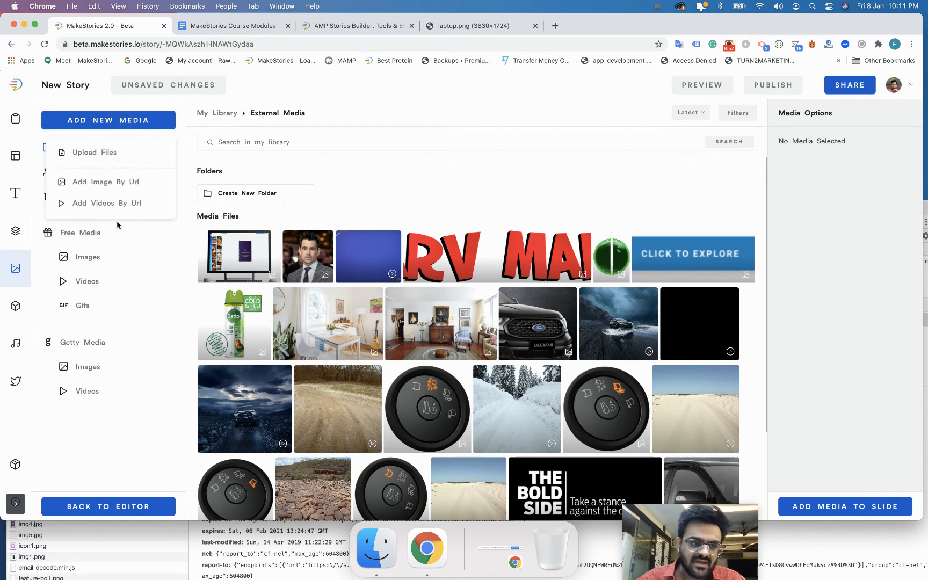
{"action": "left_click", "coordinate": [119, 201]}
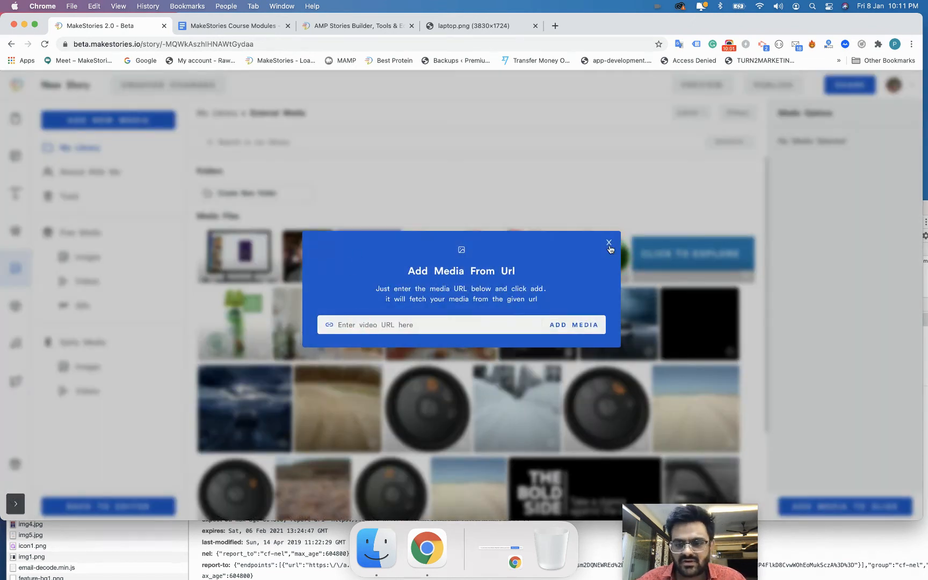
{"action": "left_click", "coordinate": [403, 221]}
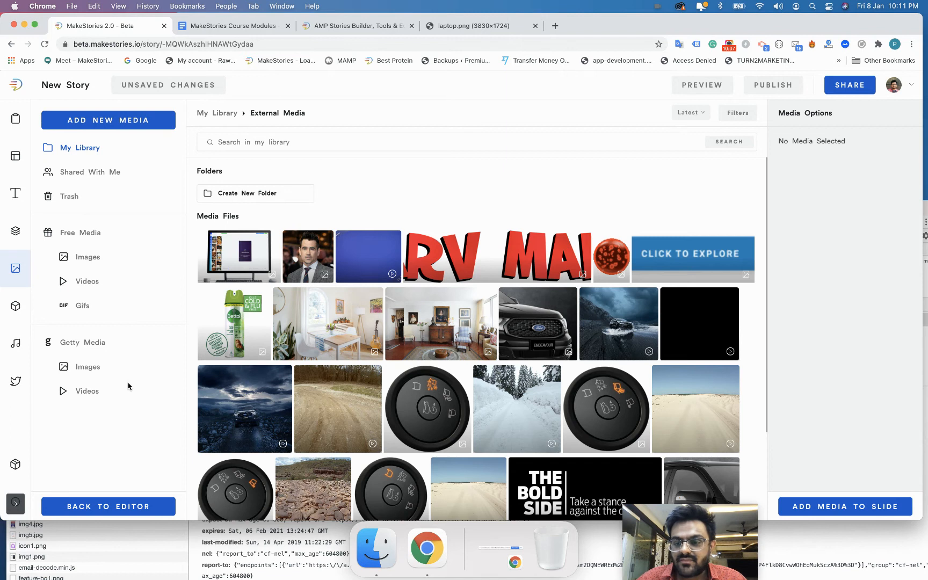
{"action": "left_click", "coordinate": [208, 114]}
Open the edit details panel for the orange mountain image.
{"action": "mouse_move", "coordinate": [329, 301]}
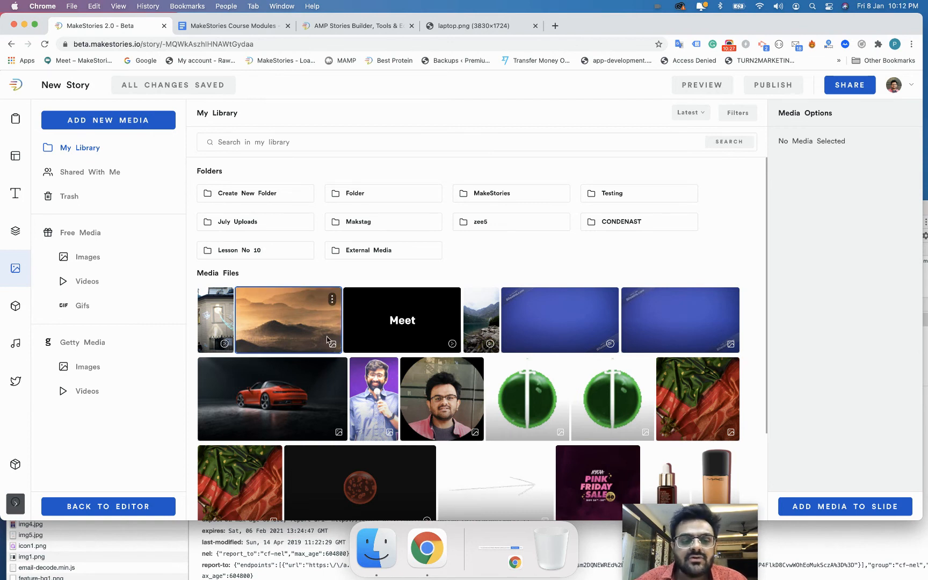
{"action": "left_click", "coordinate": [333, 302]}
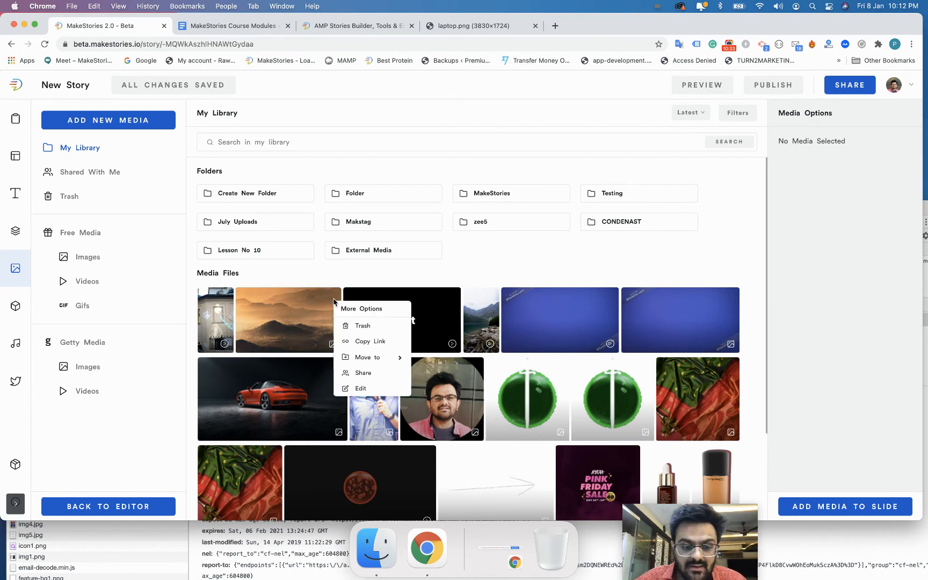
{"action": "left_click", "coordinate": [363, 389]}
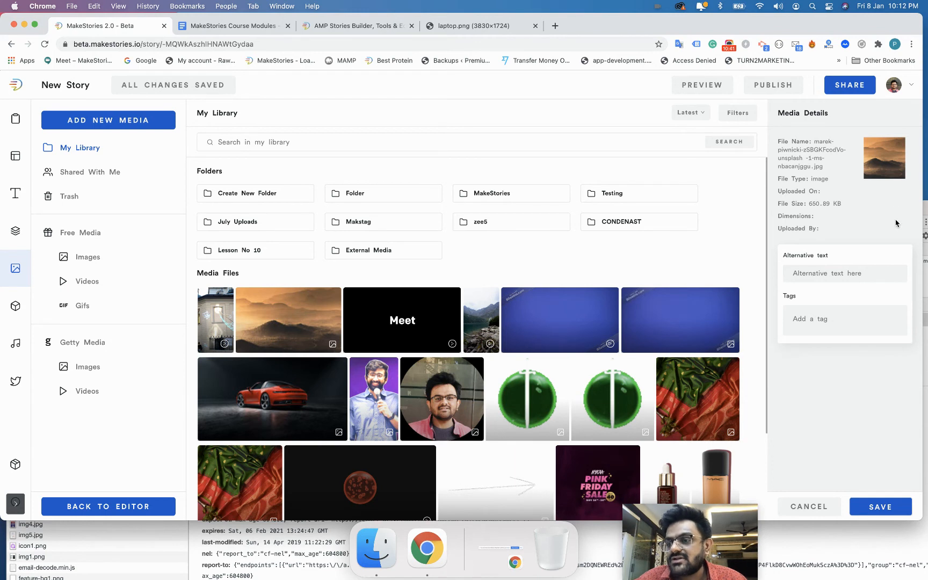
{"action": "left_click_drag", "start_coordinate": [784, 113], "coordinate": [816, 114]}
{"action": "left_click", "coordinate": [815, 141]}
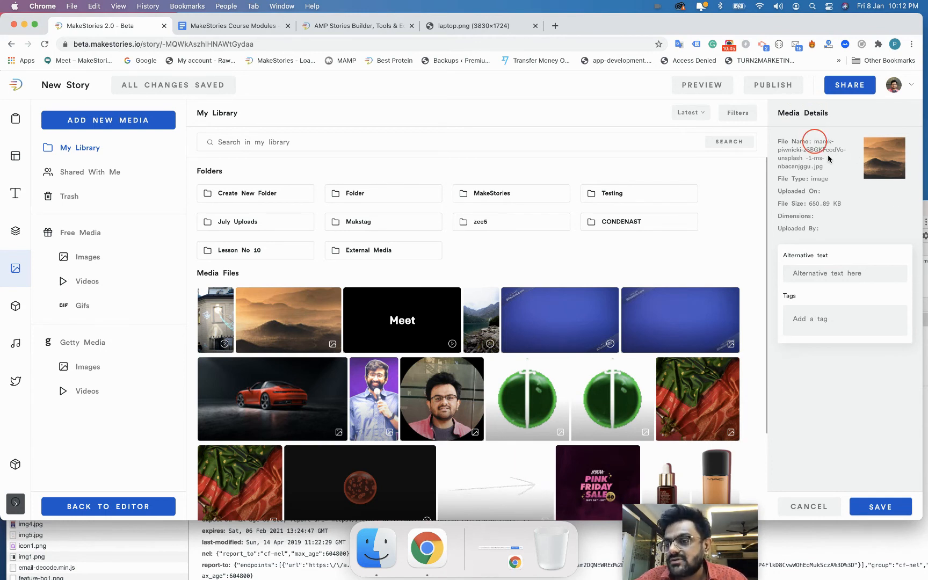
Set alt text 'Mountains', add tags 'mountain' and 'orange', and save the image.
{"action": "left_click", "coordinate": [800, 273]}
{"action": "type", "text": "Mountains"}
{"action": "left_click", "coordinate": [817, 317]}
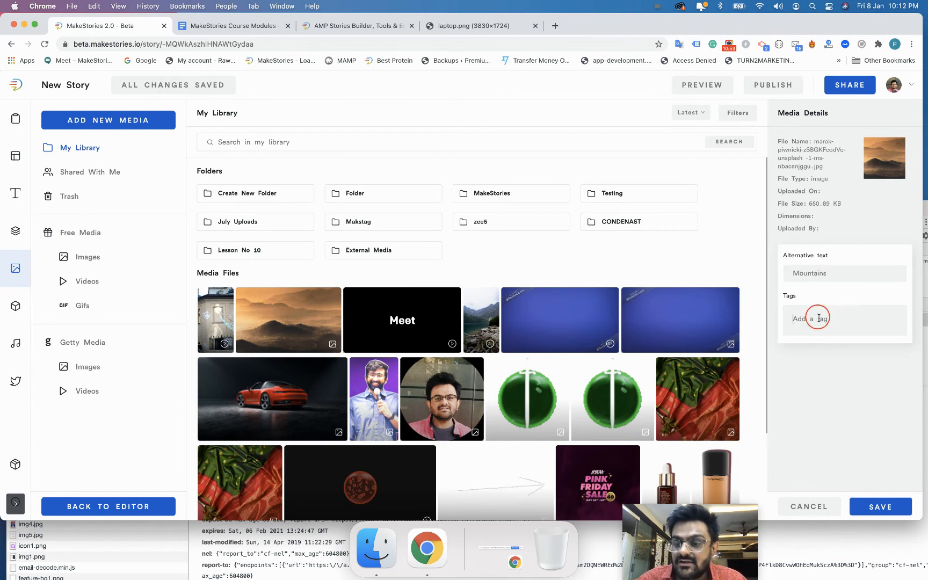
{"action": "type", "text": "mountain"}
{"action": "key", "text": "Return"}
{"action": "type", "text": "orange"}
{"action": "key", "text": "Return"}
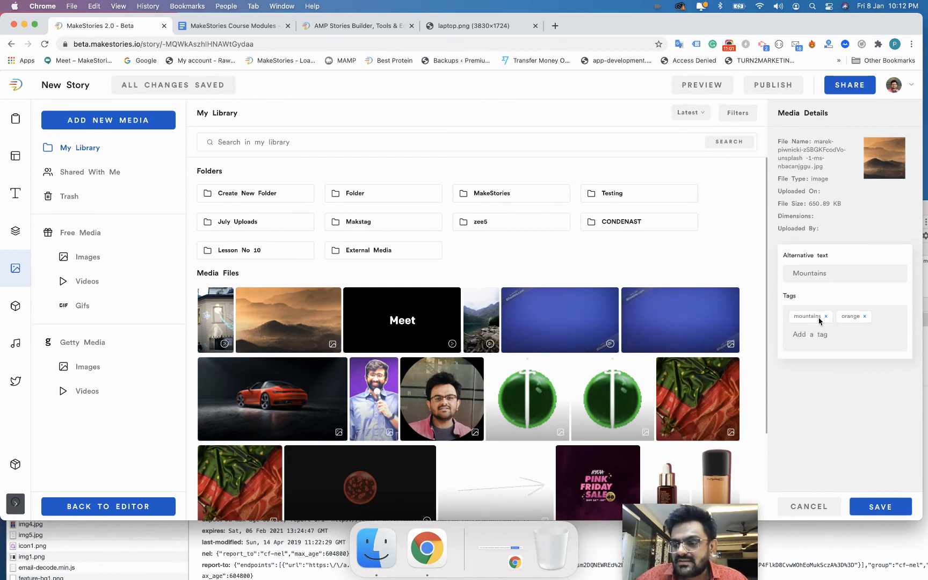
{"action": "left_click", "coordinate": [883, 507]}
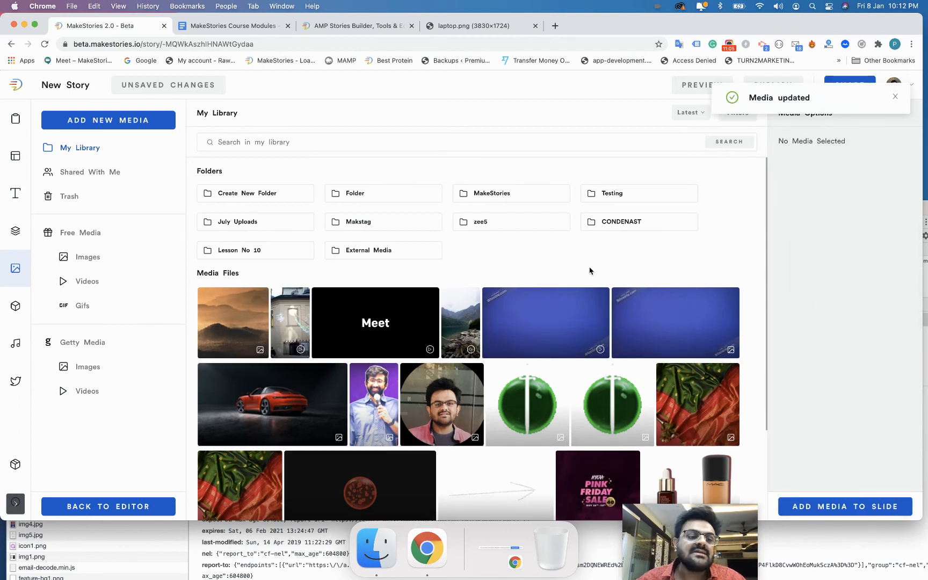
{"action": "left_click", "coordinate": [275, 142]}
{"action": "type", "text": "orange"}
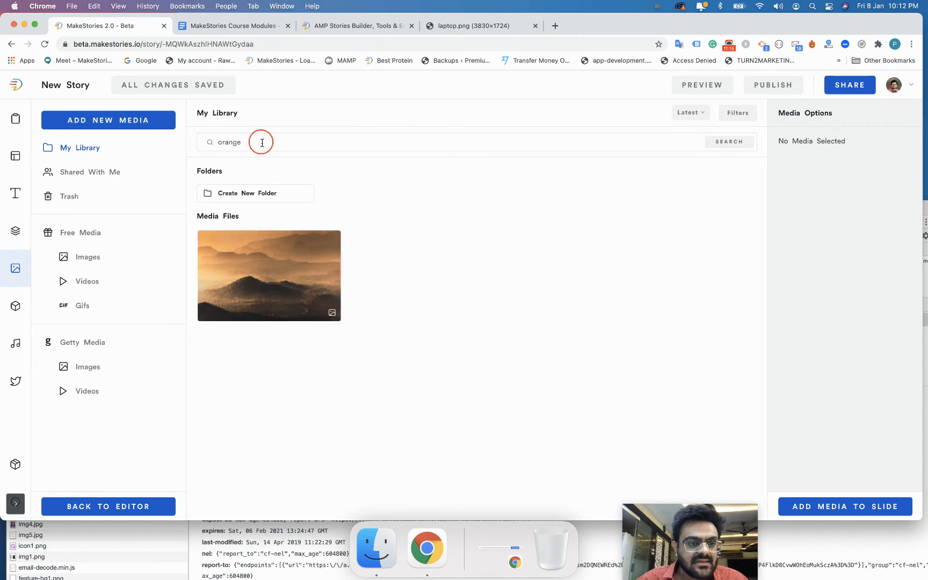
{"action": "key", "text": "BackSpace"}
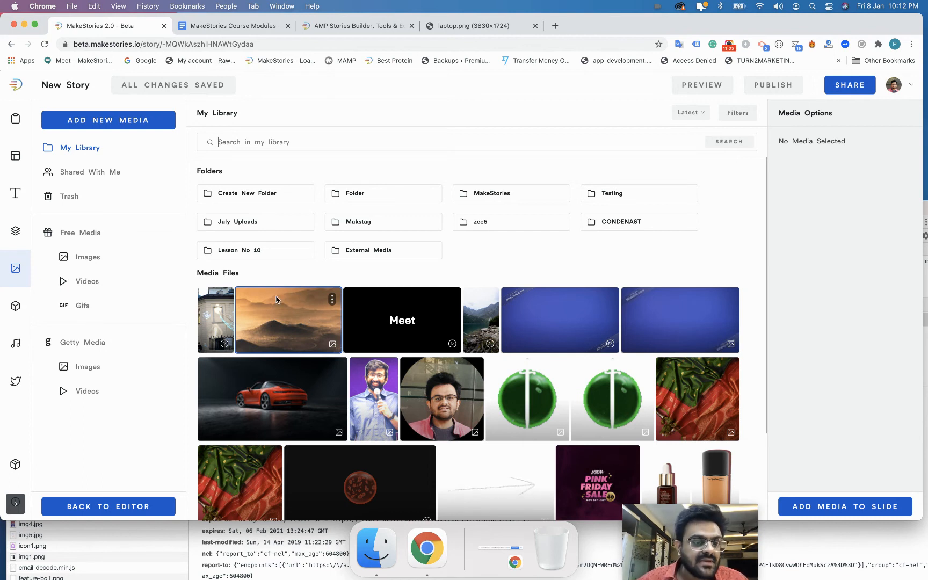
{"action": "left_click", "coordinate": [332, 301]}
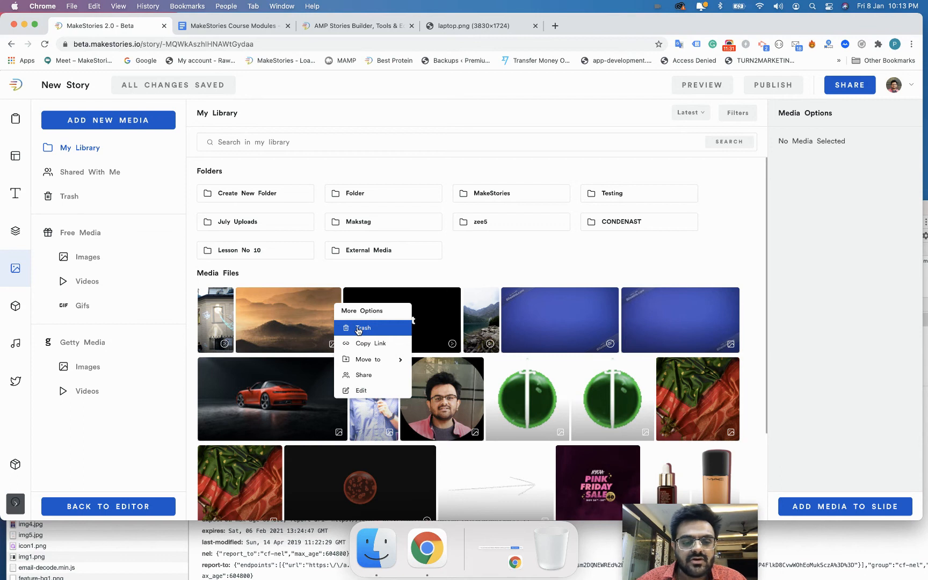
Restore the photo of the woman with a drink from Trash to My Library and confirm.
{"action": "left_click", "coordinate": [66, 199]}
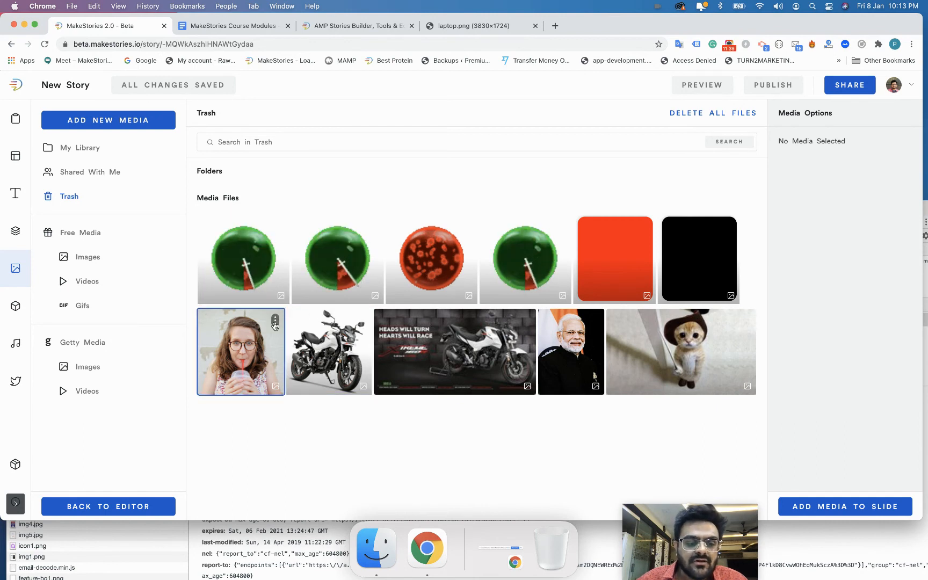
{"action": "left_click", "coordinate": [275, 323]}
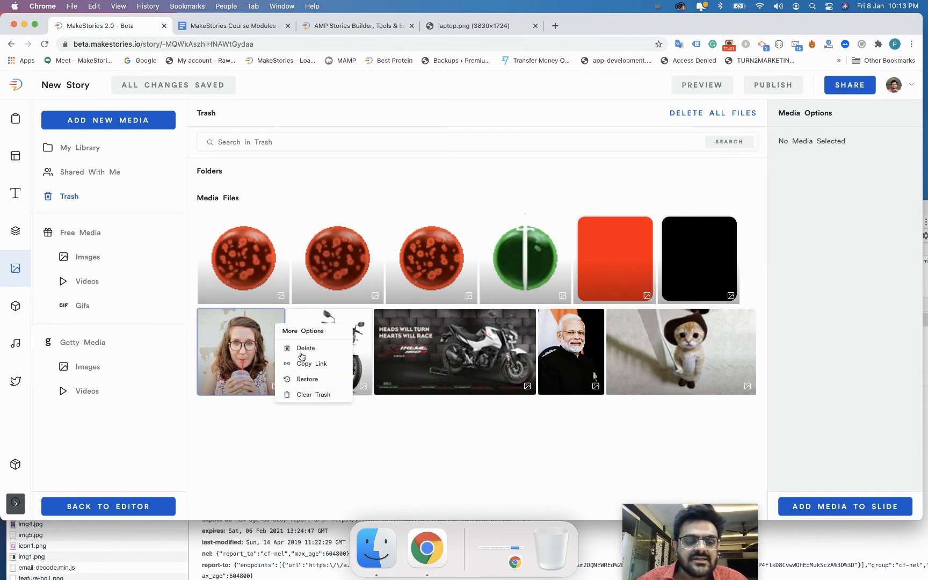
{"action": "left_click", "coordinate": [288, 380]}
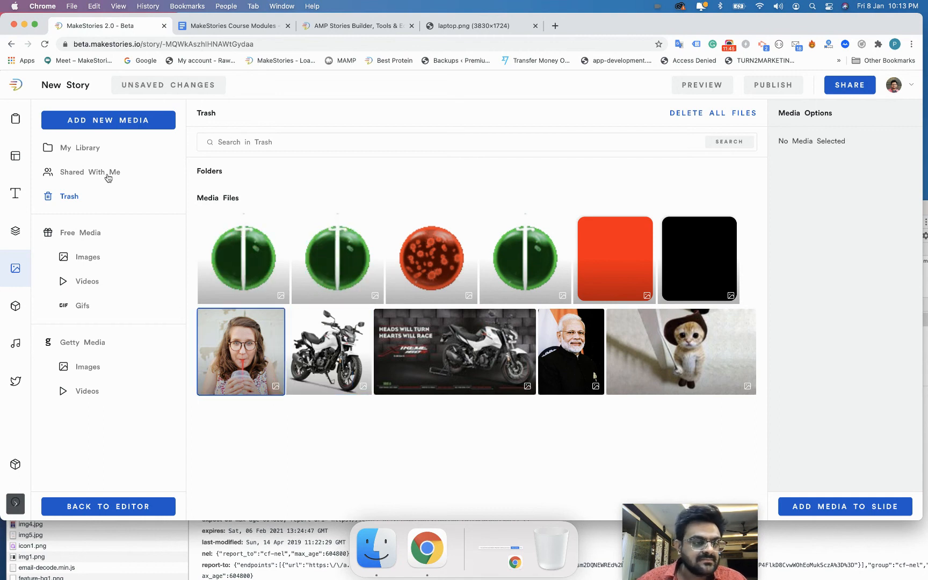
{"action": "left_click", "coordinate": [101, 152]}
{"action": "left_click", "coordinate": [463, 323]}
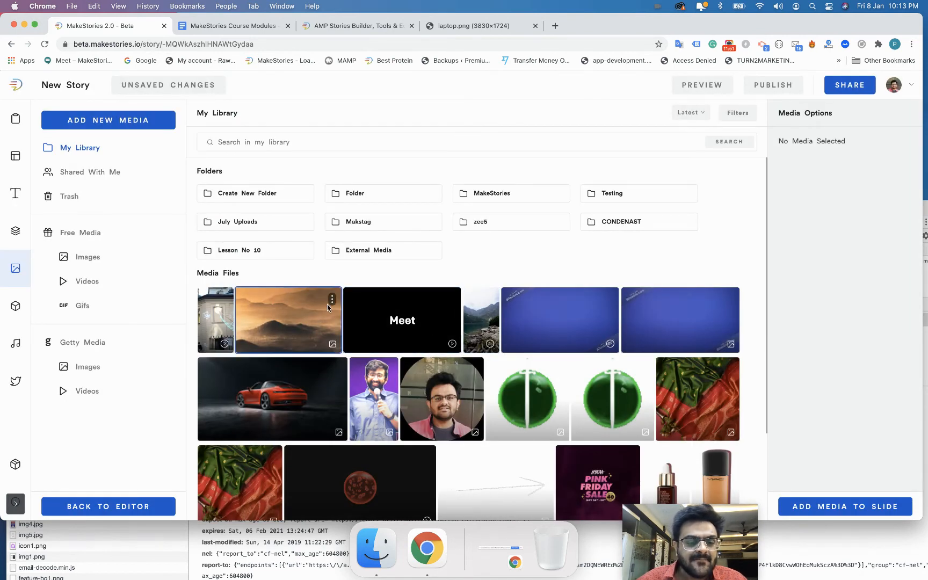
Copy the mountain image's link and view it in a new browser tab.
{"action": "left_click", "coordinate": [333, 304]}
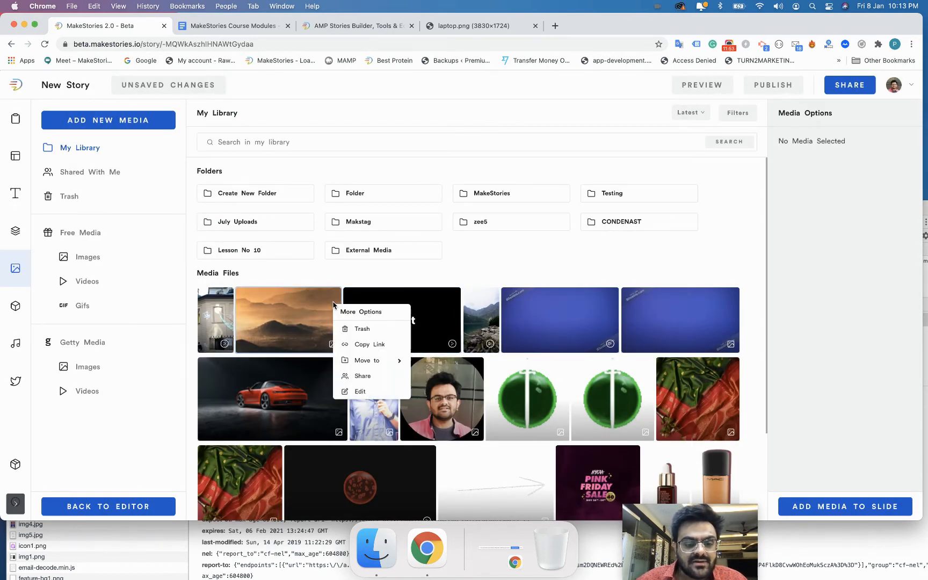
{"action": "left_click", "coordinate": [352, 348]}
{"action": "left_click", "coordinate": [555, 26]}
{"action": "key", "text": "super+v"}
{"action": "key", "text": "Return"}
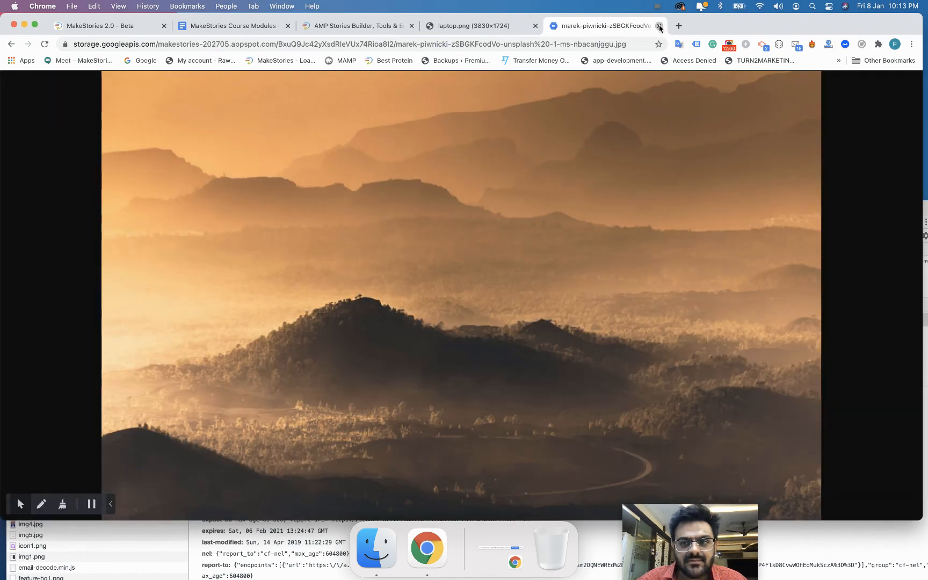
{"action": "left_click", "coordinate": [659, 27]}
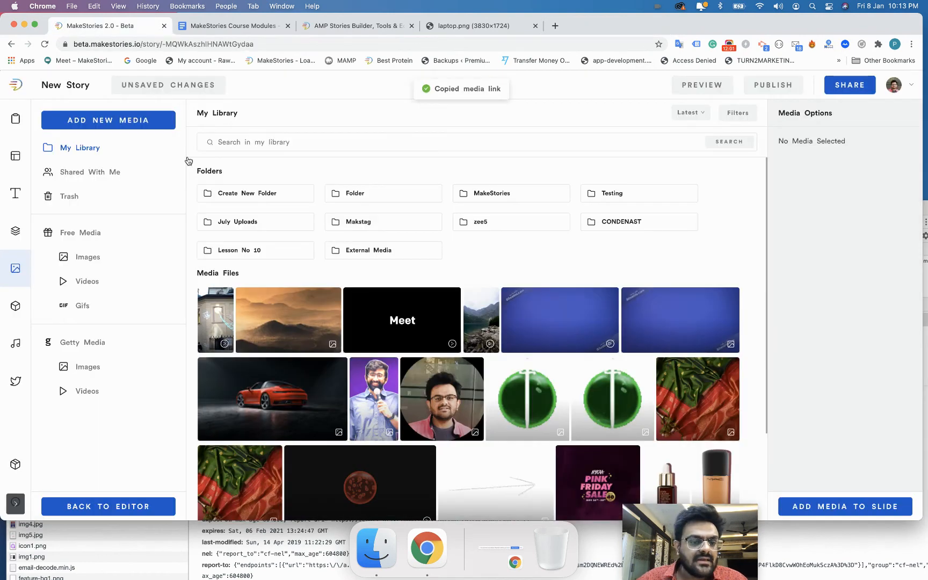
Move the misty mountain image into the Lesson No 10 folder and dismiss the confirmation.
{"action": "left_click", "coordinate": [332, 300]}
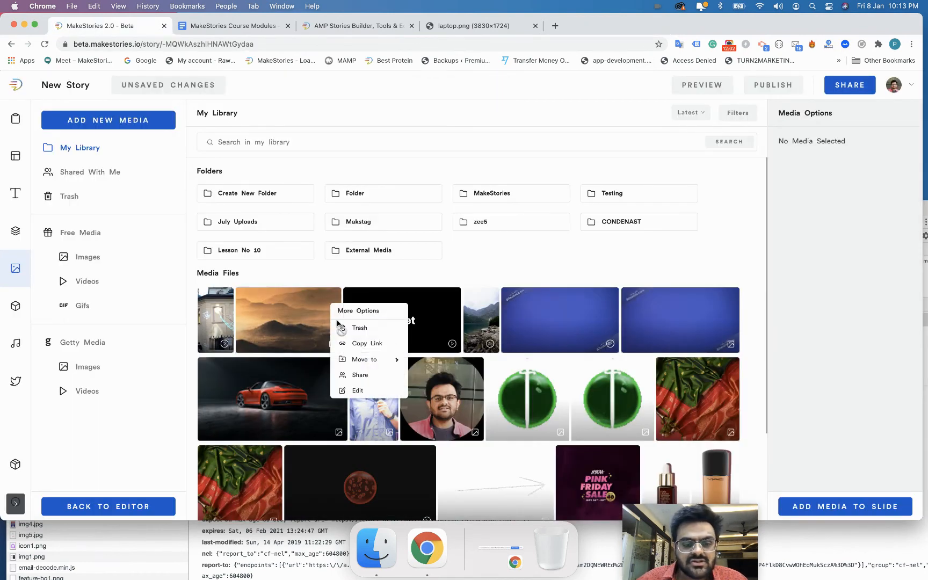
{"action": "left_click", "coordinate": [346, 360]}
{"action": "mouse_move", "coordinate": [291, 306]}
{"action": "left_mouse_down"}
{"action": "mouse_move", "coordinate": [356, 225]}
{"action": "mouse_move", "coordinate": [291, 321]}
{"action": "left_mouse_up"}
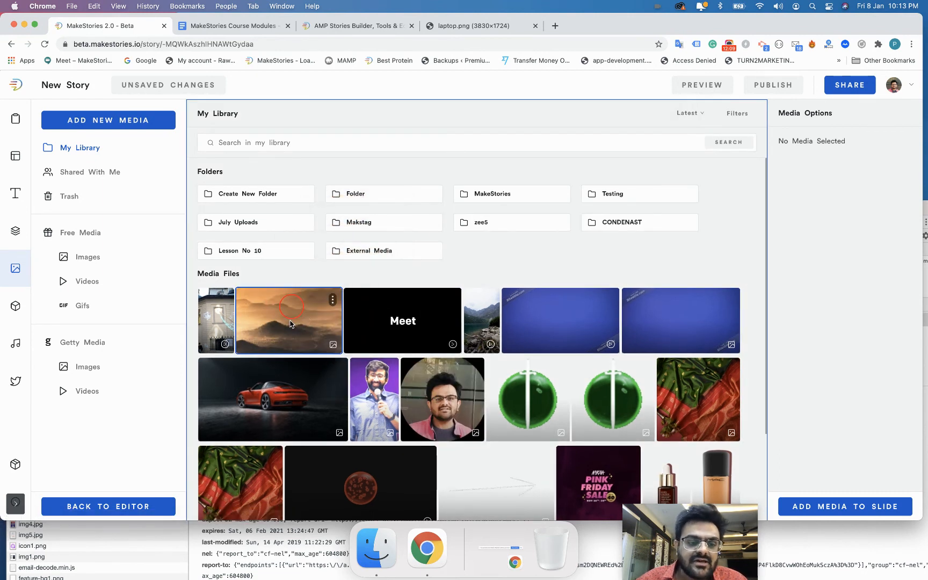
{"action": "left_click", "coordinate": [332, 301]}
{"action": "mouse_move", "coordinate": [372, 361]}
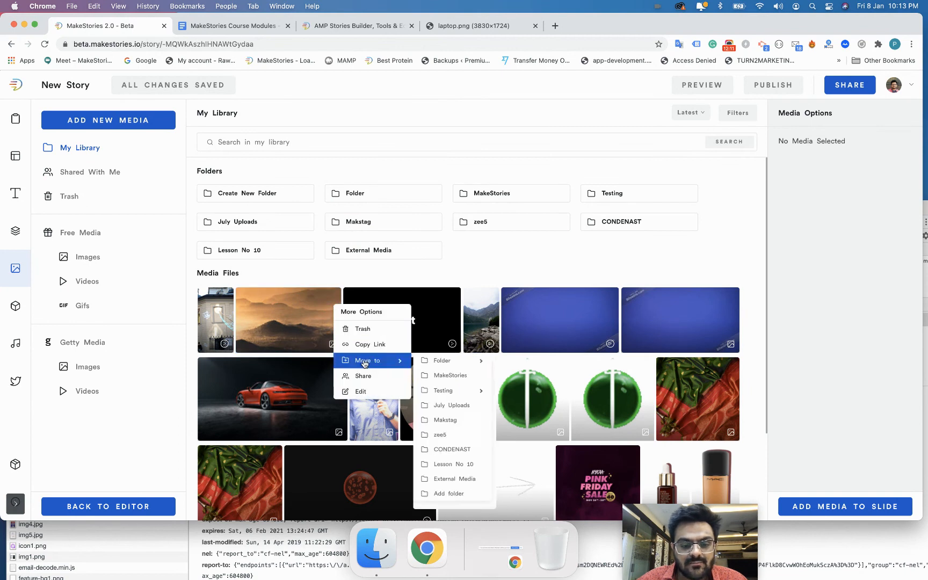
{"action": "left_click", "coordinate": [450, 471]}
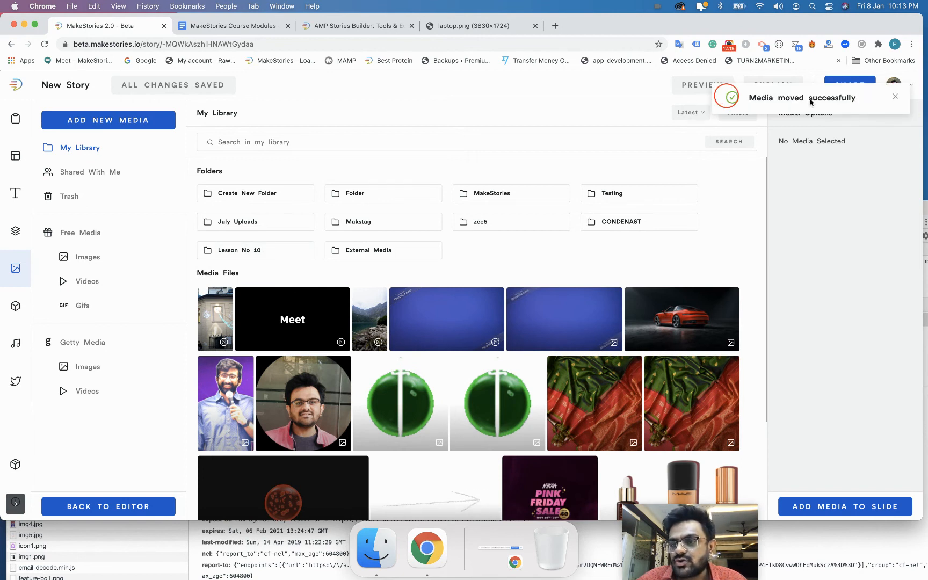
{"action": "left_click", "coordinate": [893, 98]}
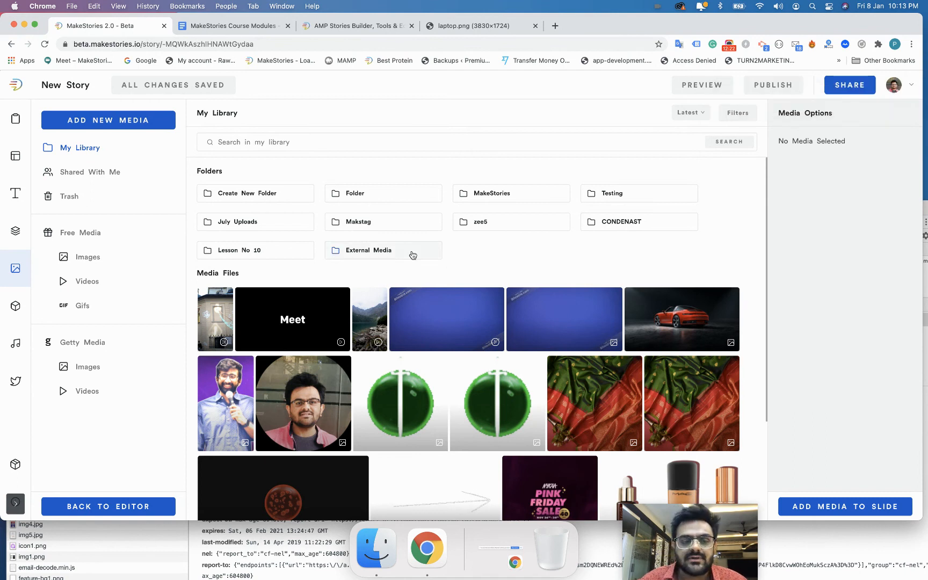
Check that the mountain image is in Lesson No 10, then return to My Library.
{"action": "left_click", "coordinate": [278, 251]}
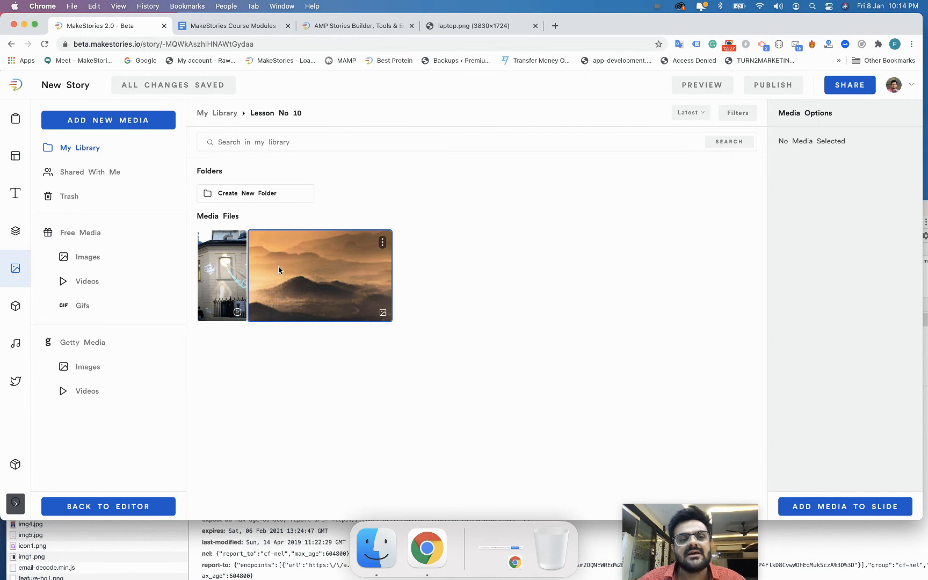
{"action": "left_click", "coordinate": [218, 114]}
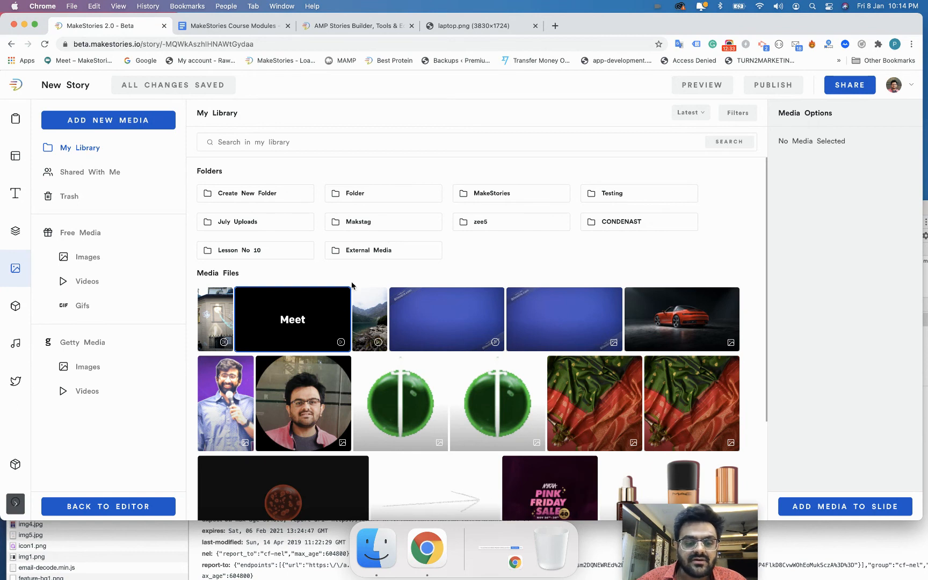
{"action": "left_click", "coordinate": [352, 282]}
Share the Meet item with a collaborator's e-mail address at Can Edit permission.
{"action": "left_click", "coordinate": [340, 299]}
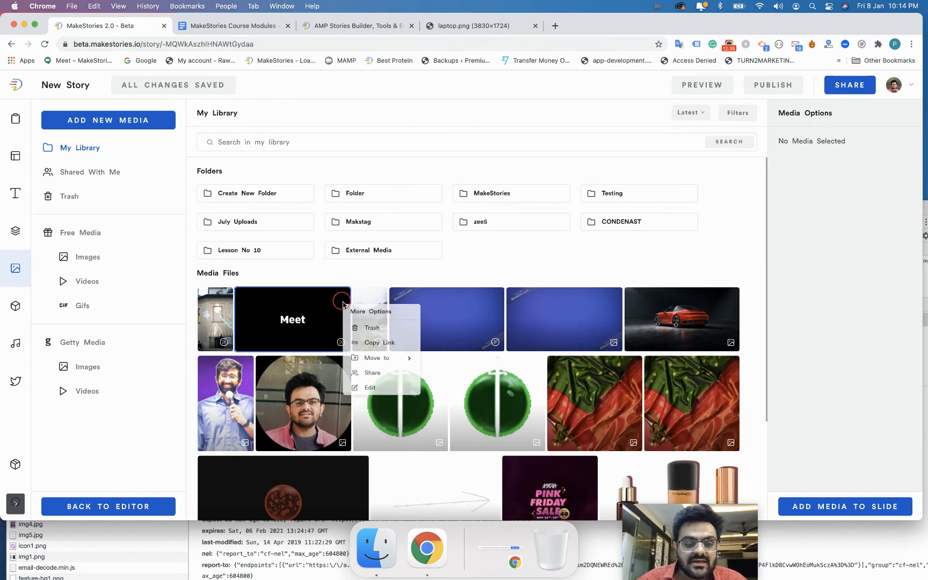
{"action": "left_click", "coordinate": [369, 378]}
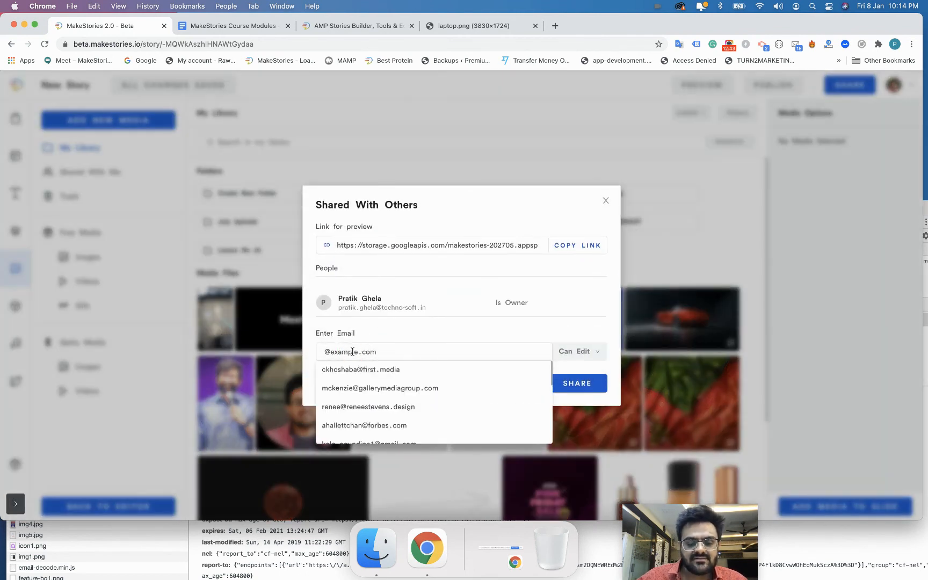
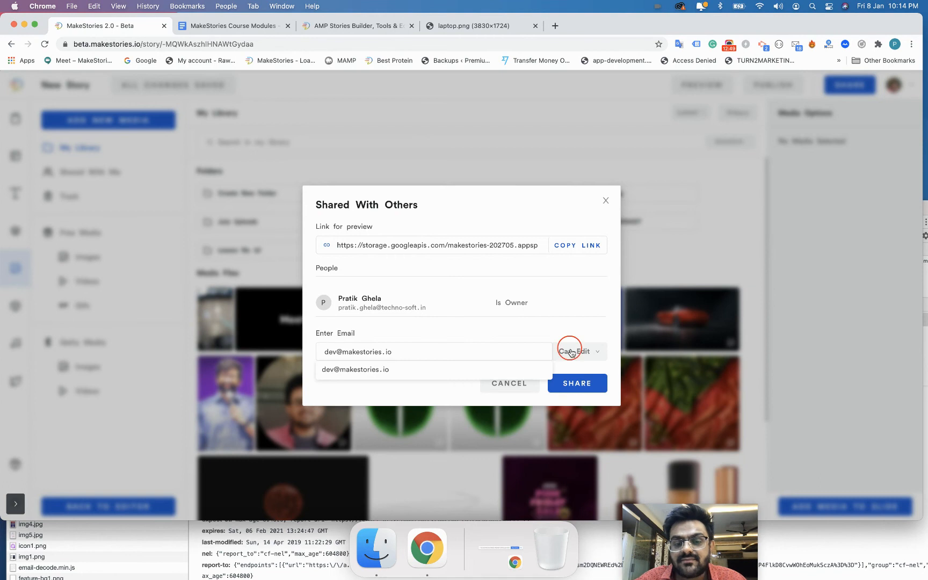
{"action": "left_click", "coordinate": [572, 352]}
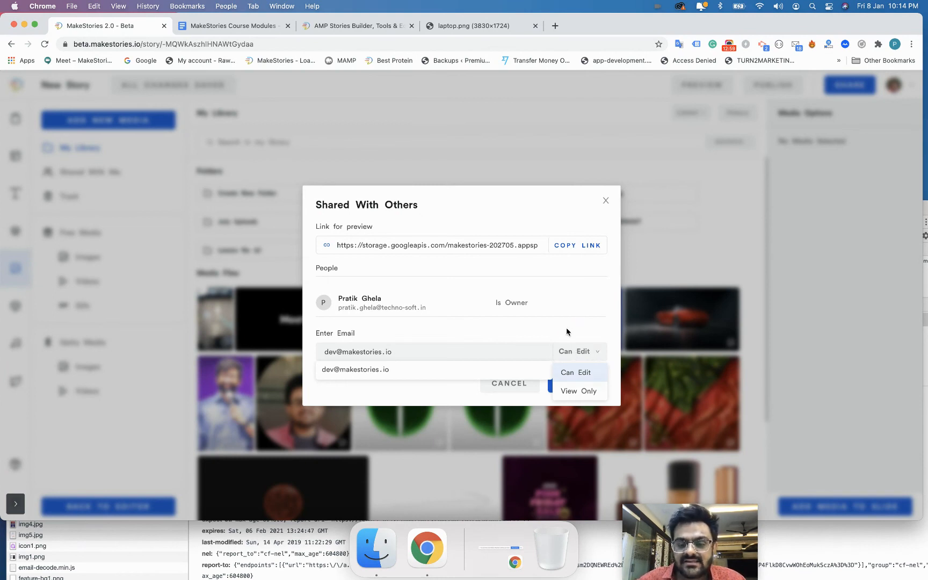
{"action": "left_click", "coordinate": [566, 324]}
{"action": "left_click", "coordinate": [570, 384]}
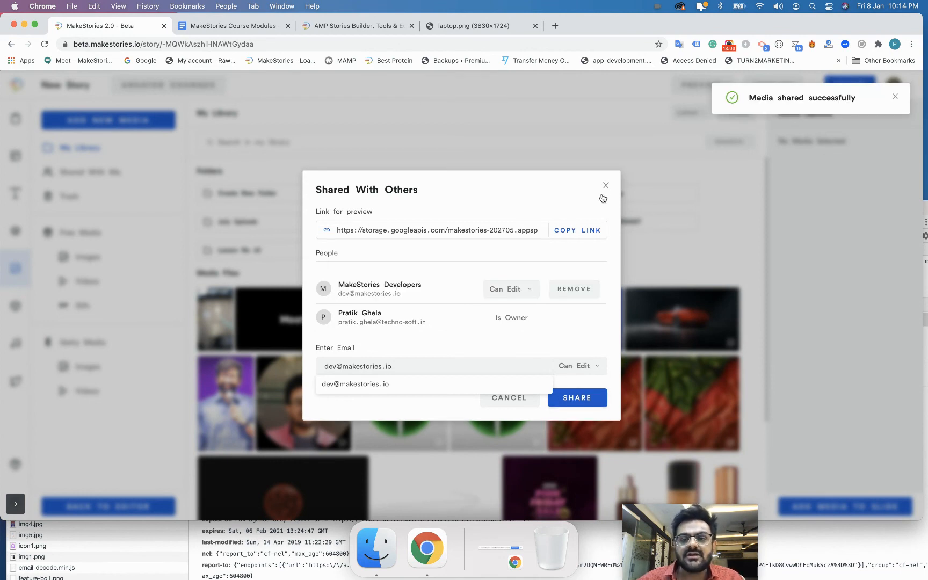
{"action": "left_click", "coordinate": [605, 187]}
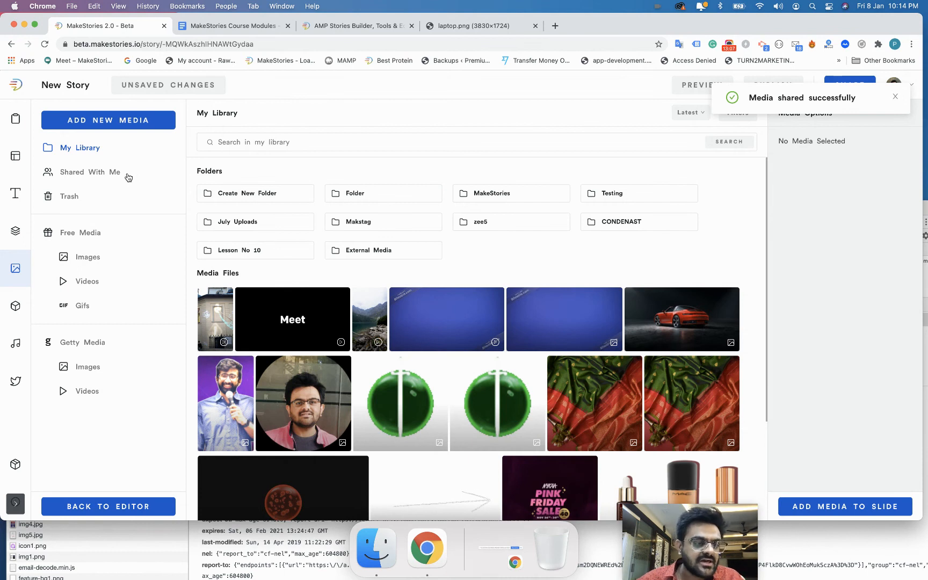
{"action": "left_click", "coordinate": [56, 177]}
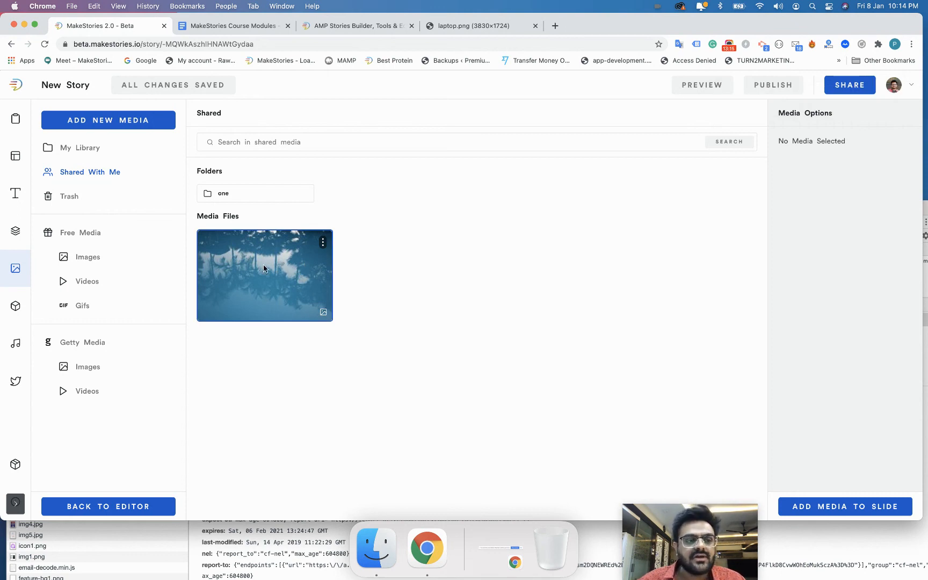
{"action": "left_click", "coordinate": [92, 147]}
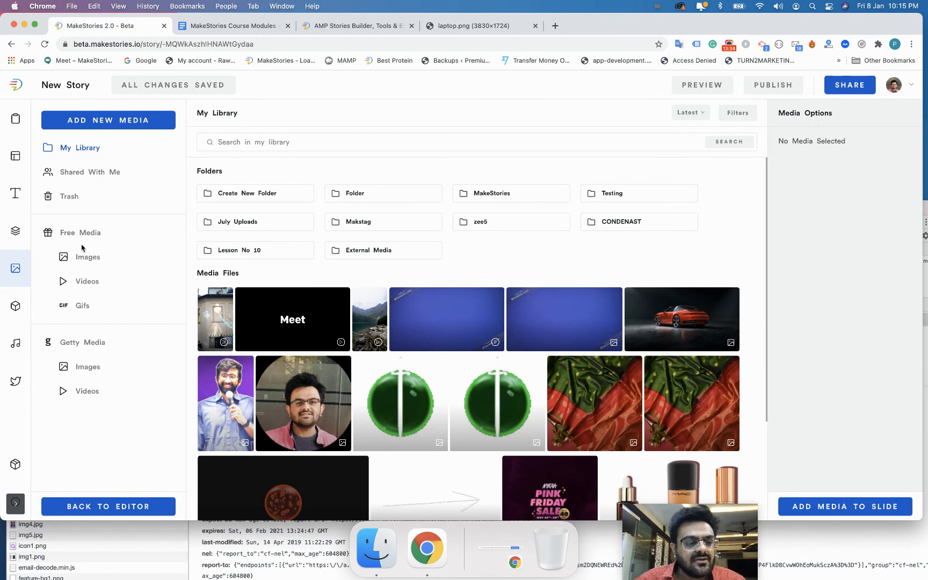
{"action": "left_click", "coordinate": [114, 506]}
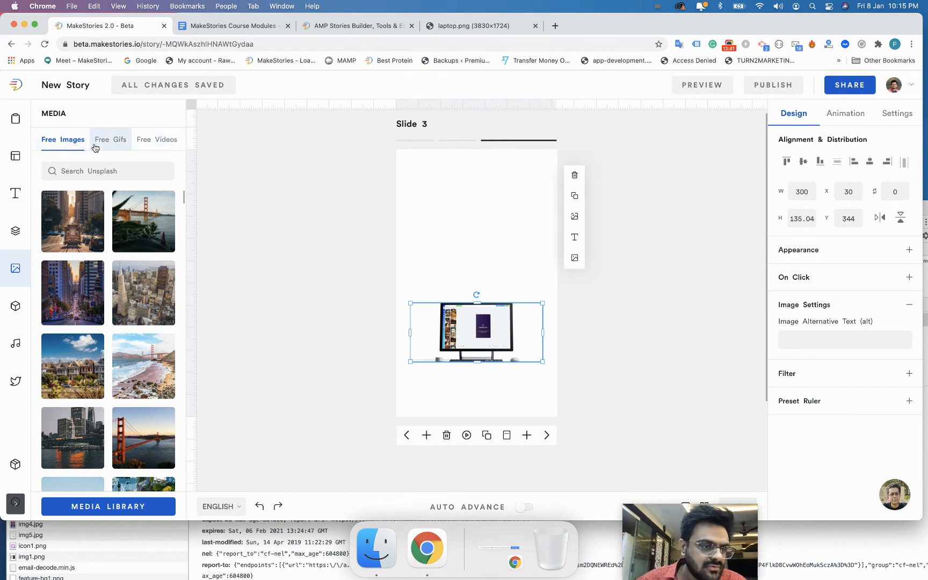
{"action": "left_click", "coordinate": [89, 512]}
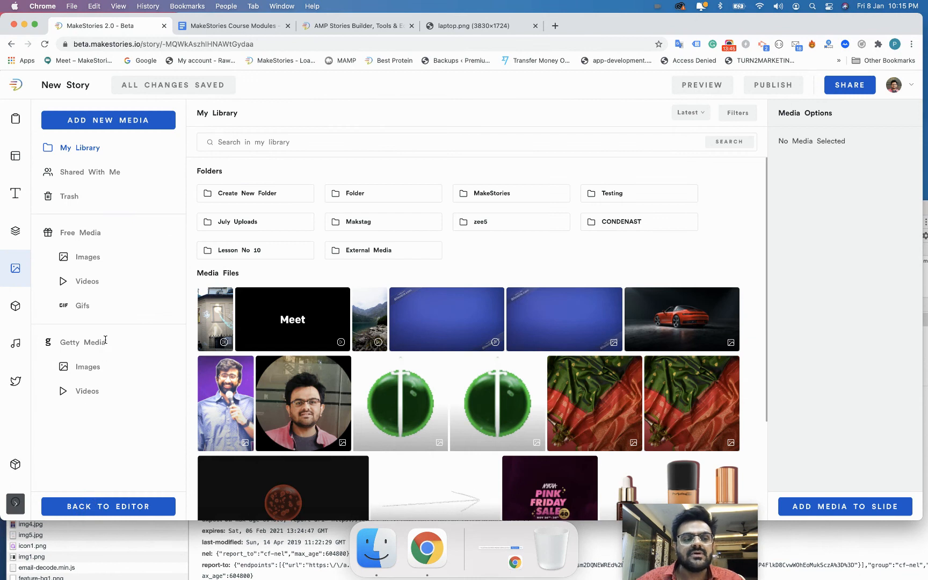
{"action": "left_click", "coordinate": [86, 257]}
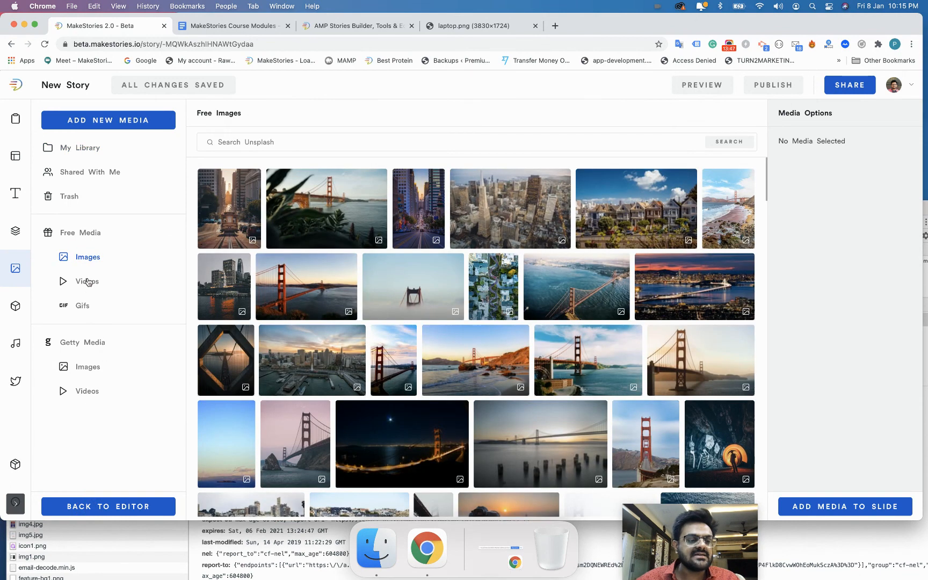
{"action": "left_click", "coordinate": [87, 281]}
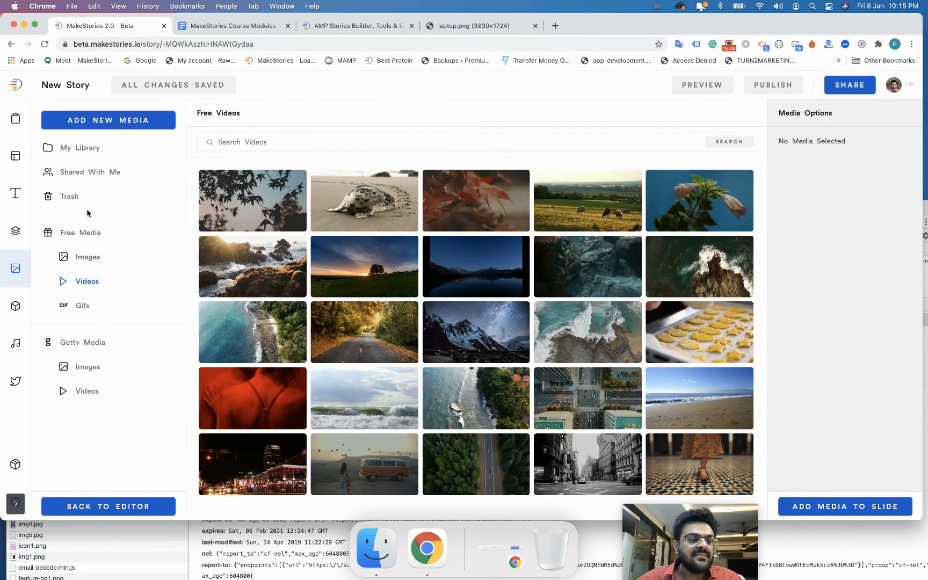
{"action": "left_click", "coordinate": [82, 305]}
{"action": "left_click", "coordinate": [82, 148]}
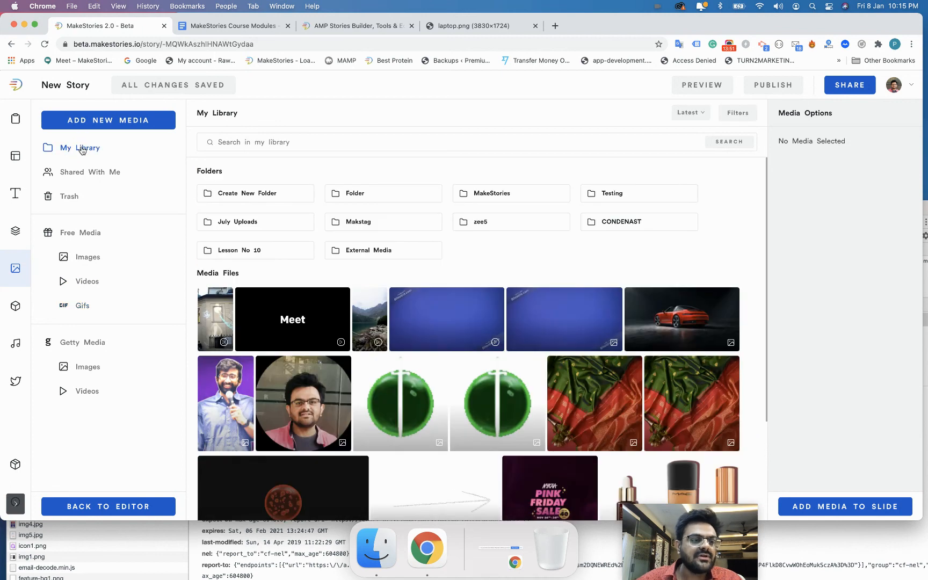
{"action": "left_click", "coordinate": [82, 172]}
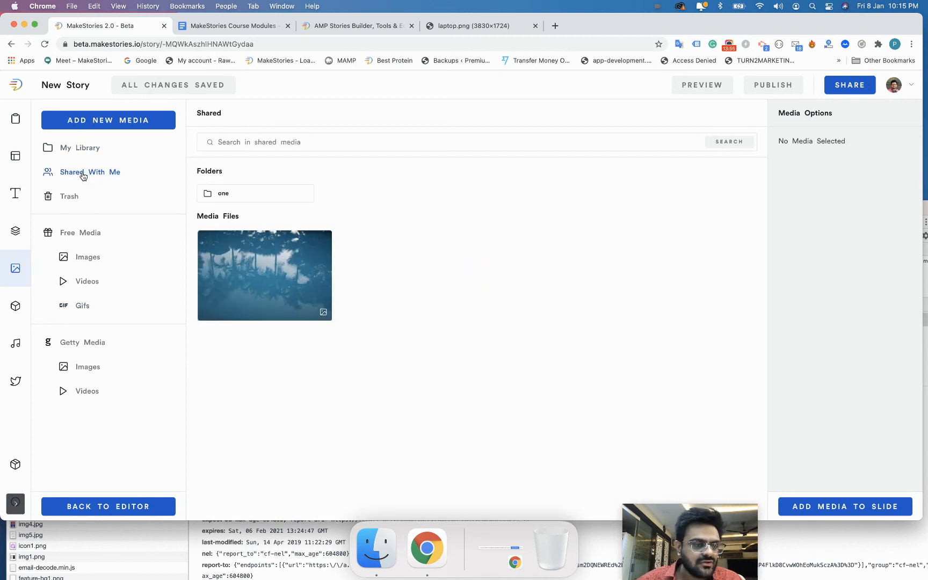
{"action": "left_click", "coordinate": [95, 155]}
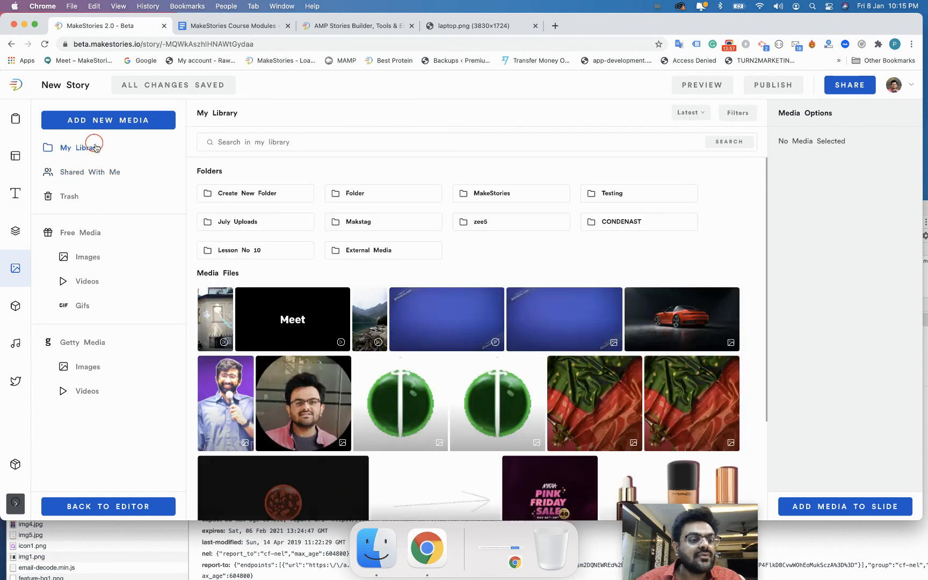
Cancel sharing the Lesson No 10 folder, then return to the editor's Elements panel.
{"action": "right_click", "coordinate": [230, 250]}
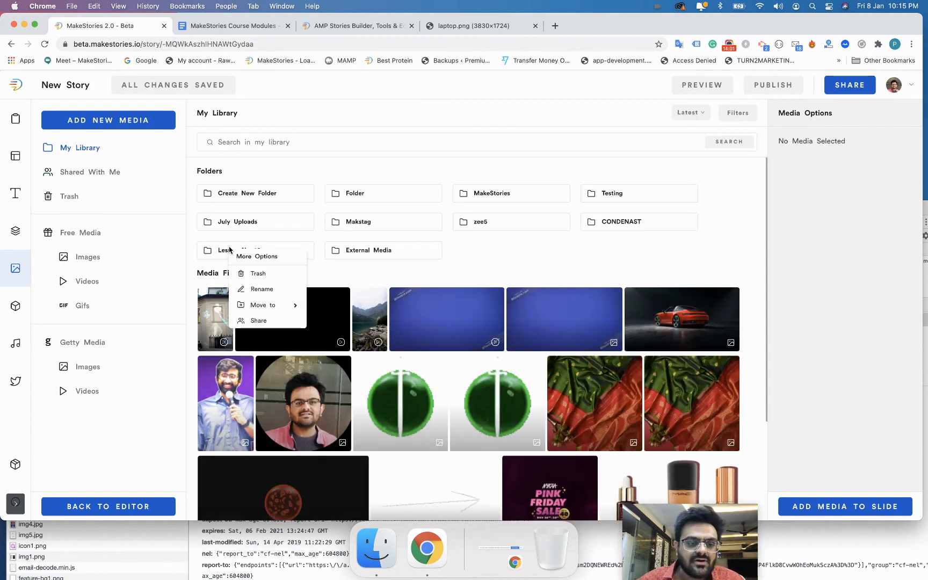
{"action": "left_click", "coordinate": [251, 320]}
{"action": "left_click", "coordinate": [359, 338]}
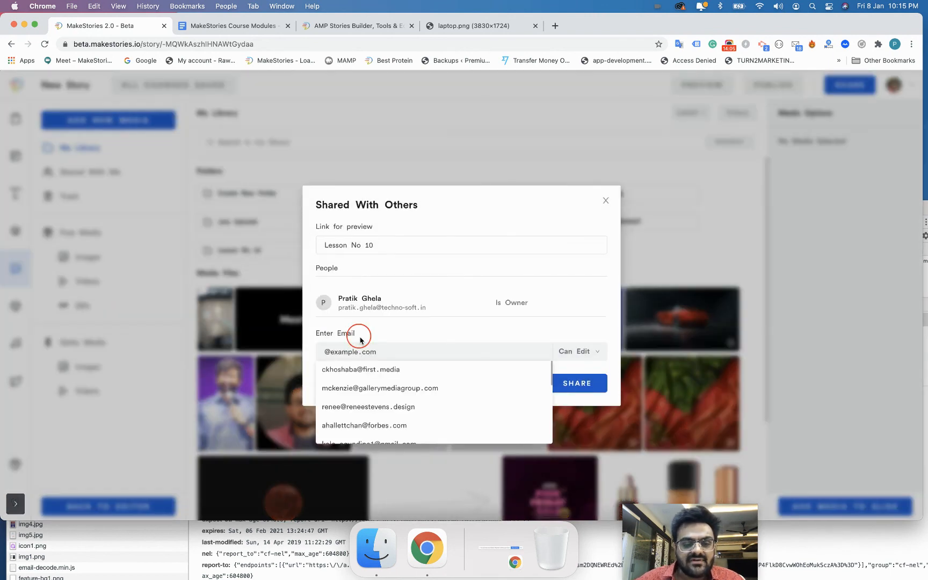
{"action": "left_click", "coordinate": [605, 200]}
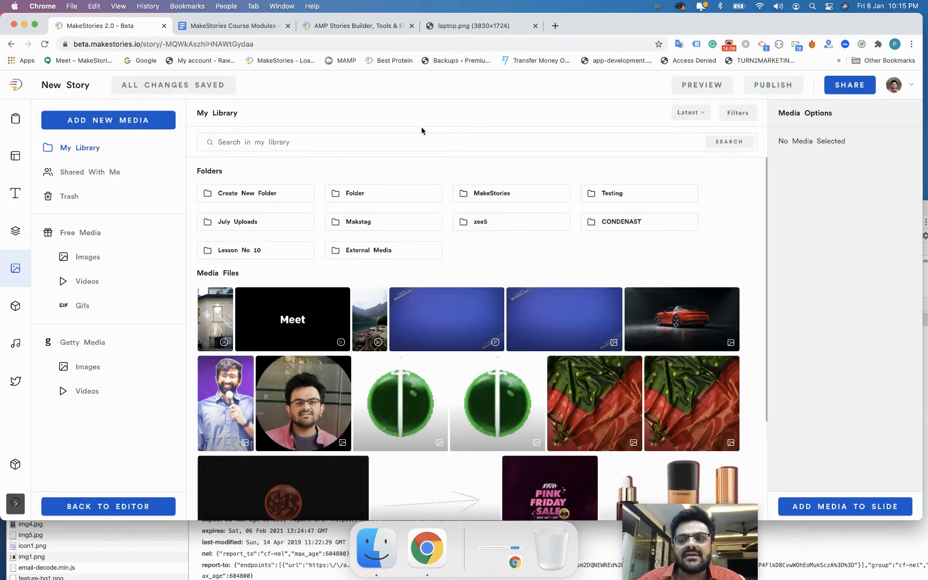
{"action": "left_click", "coordinate": [122, 516]}
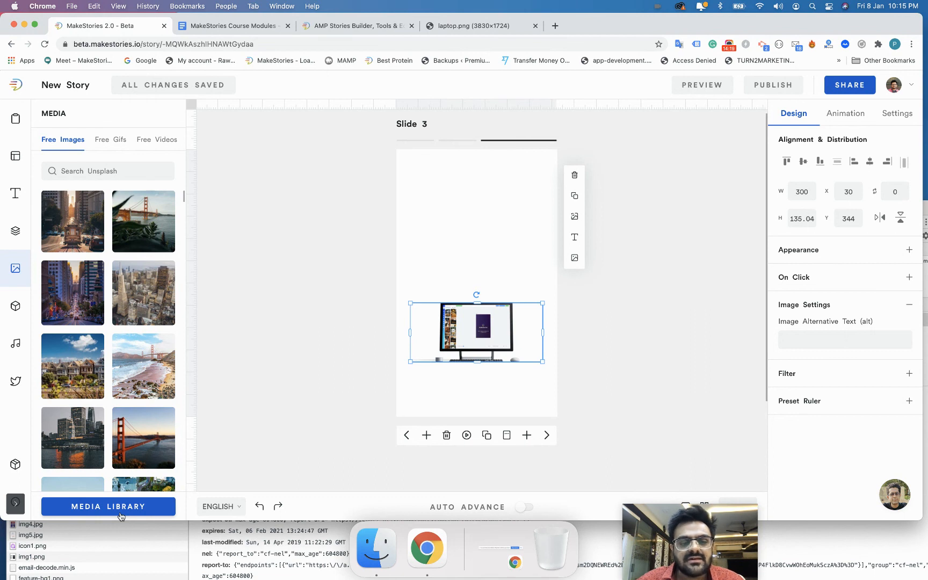
{"action": "left_click", "coordinate": [16, 310]}
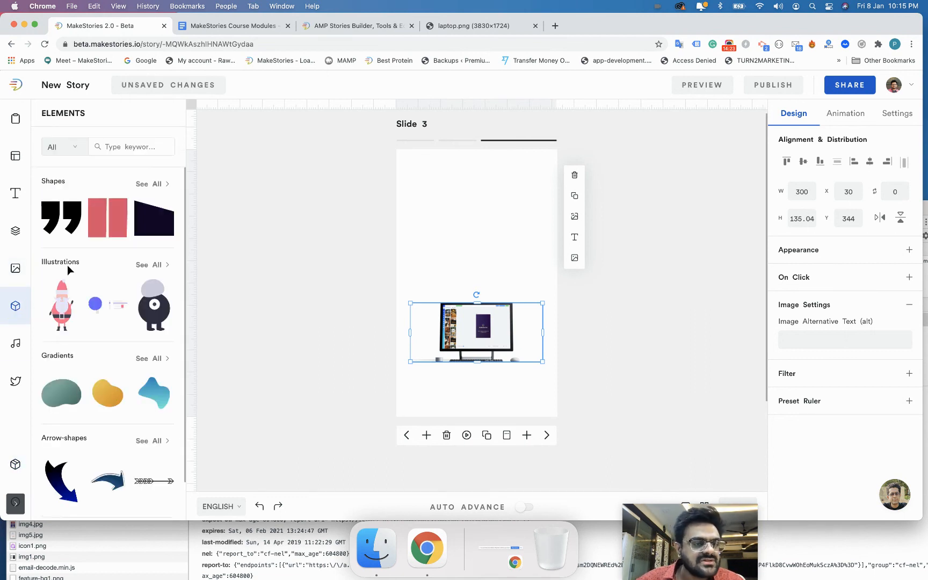